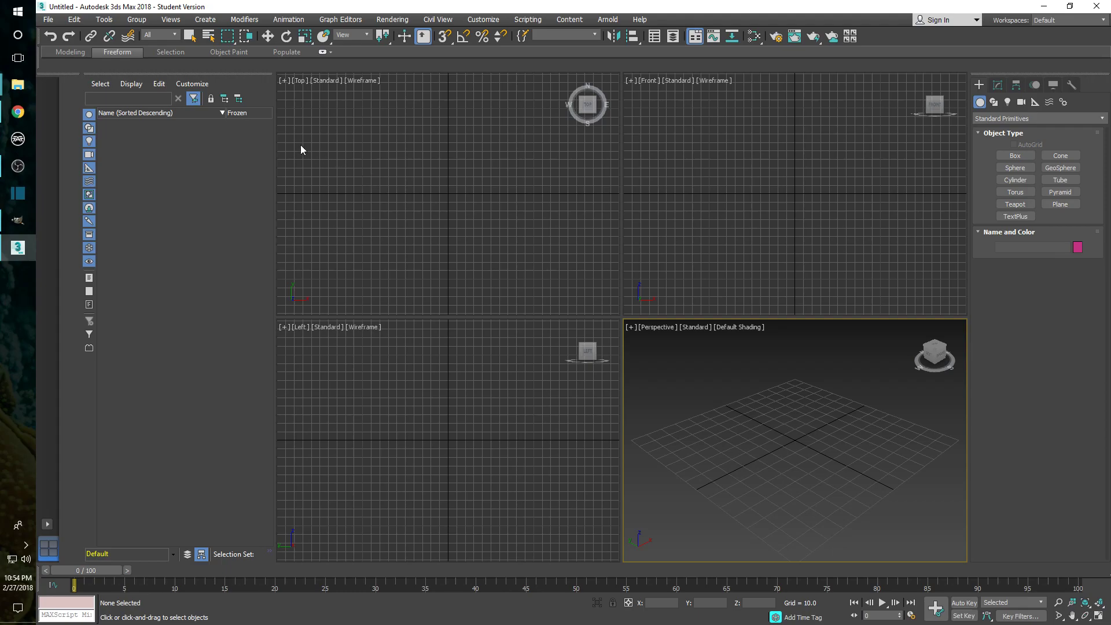
Step: Import Telecommunication_Tower_Nest.3DS from the desktop folder "Merging Objects and Creating Just One Texture File", completely replacing the current scene with unit conversion on
click(50, 20)
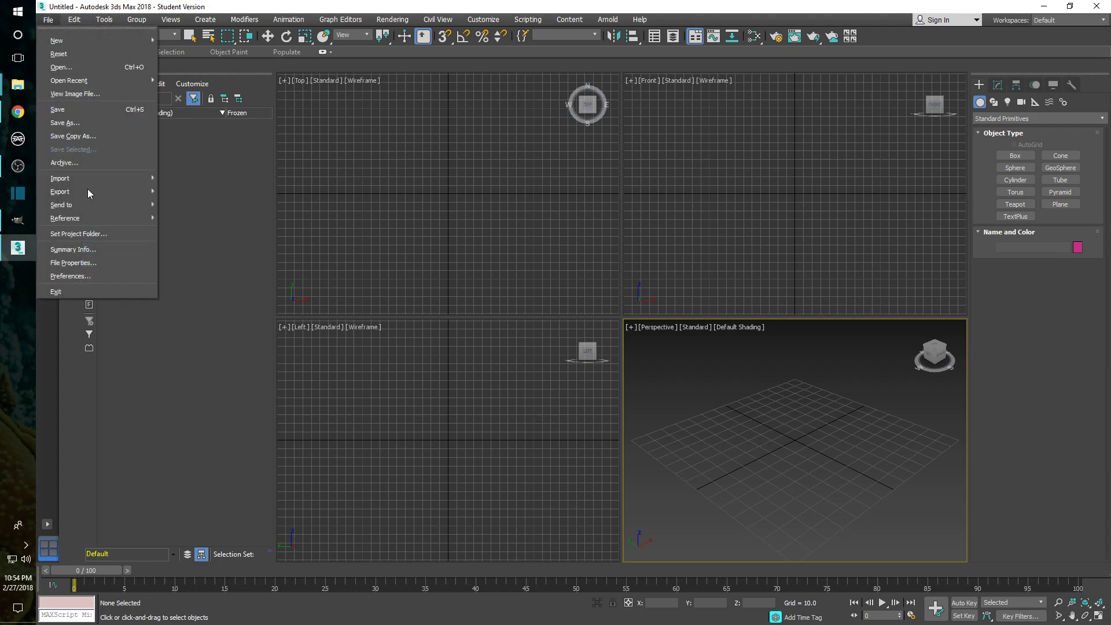
mouse_move(104, 179)
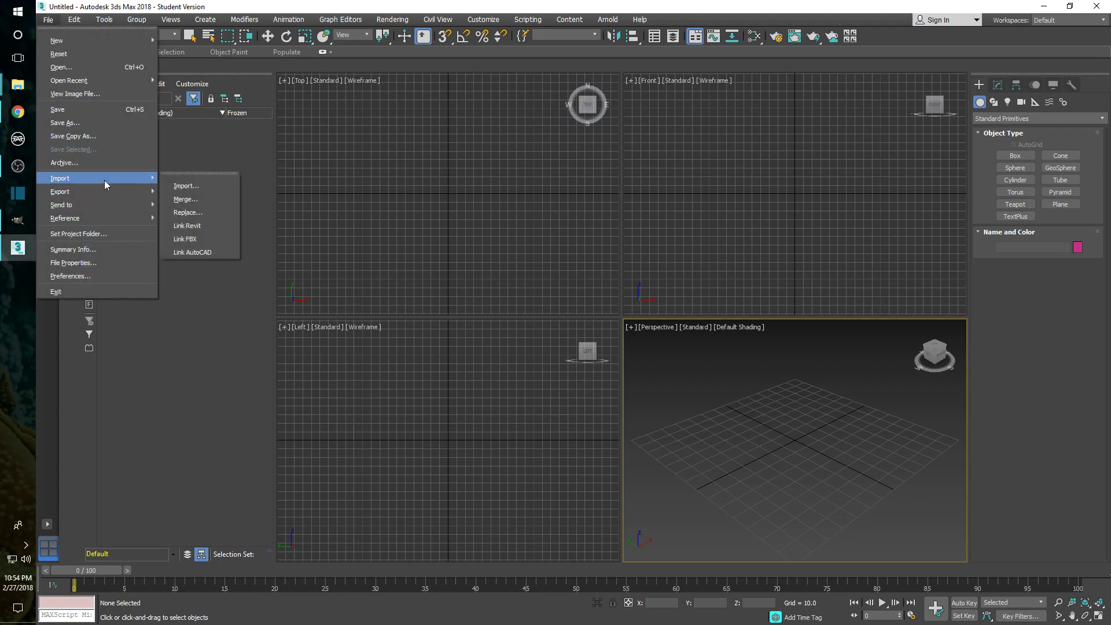
click(182, 187)
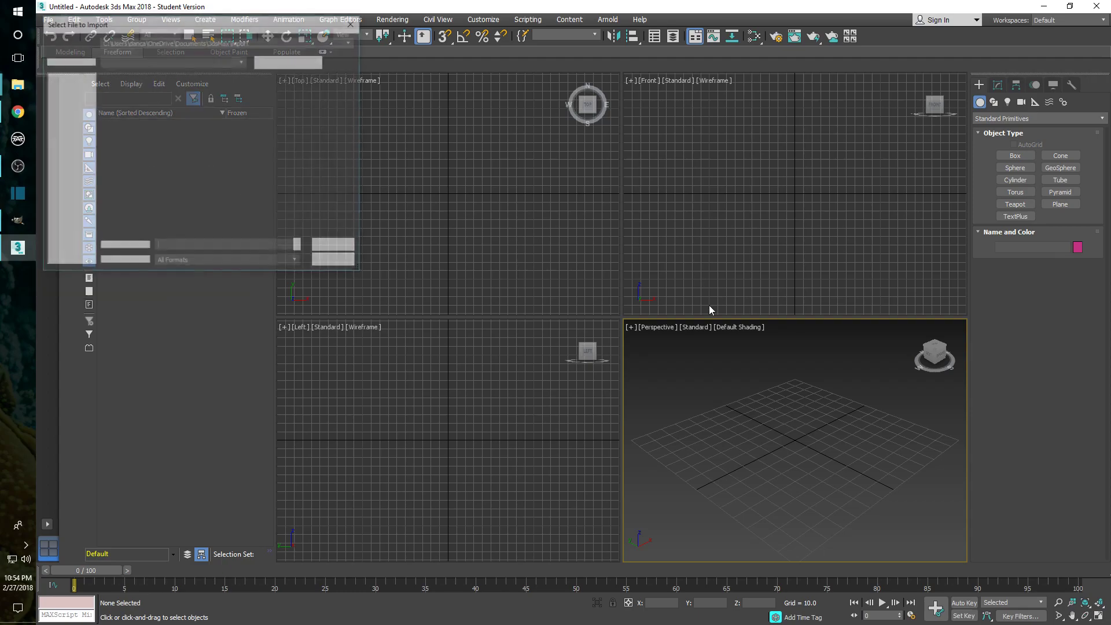
click(76, 130)
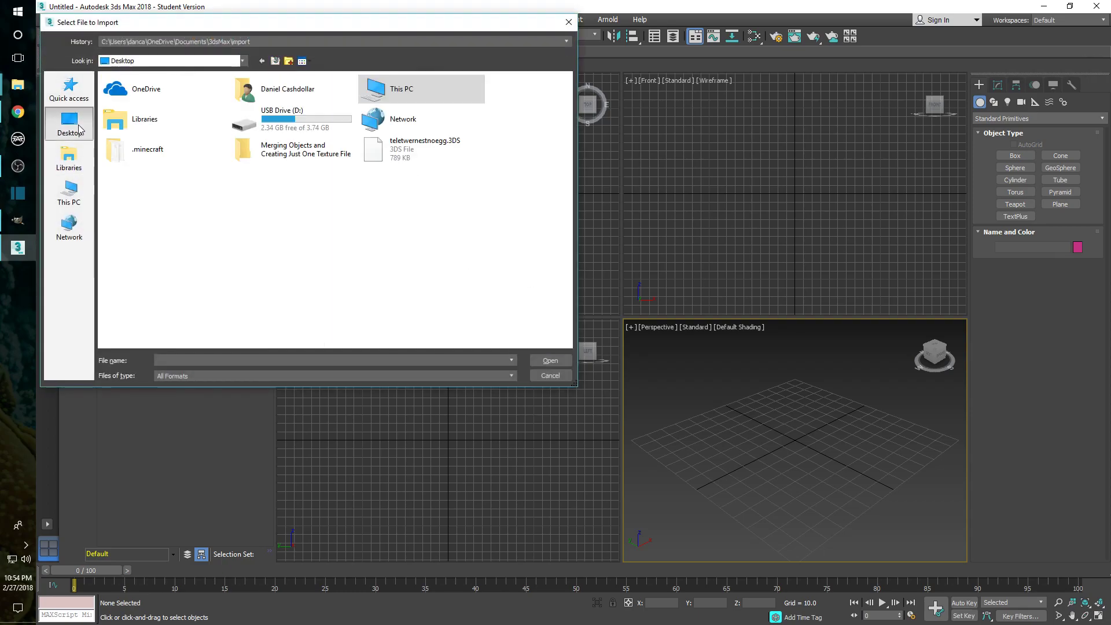
click(306, 163)
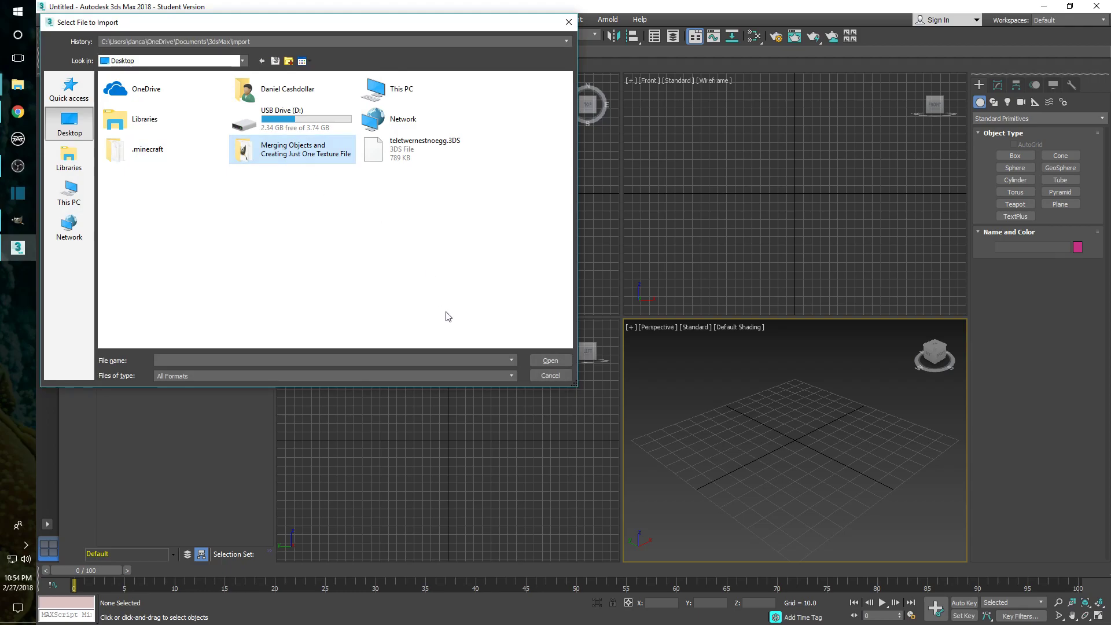
double_click(310, 152)
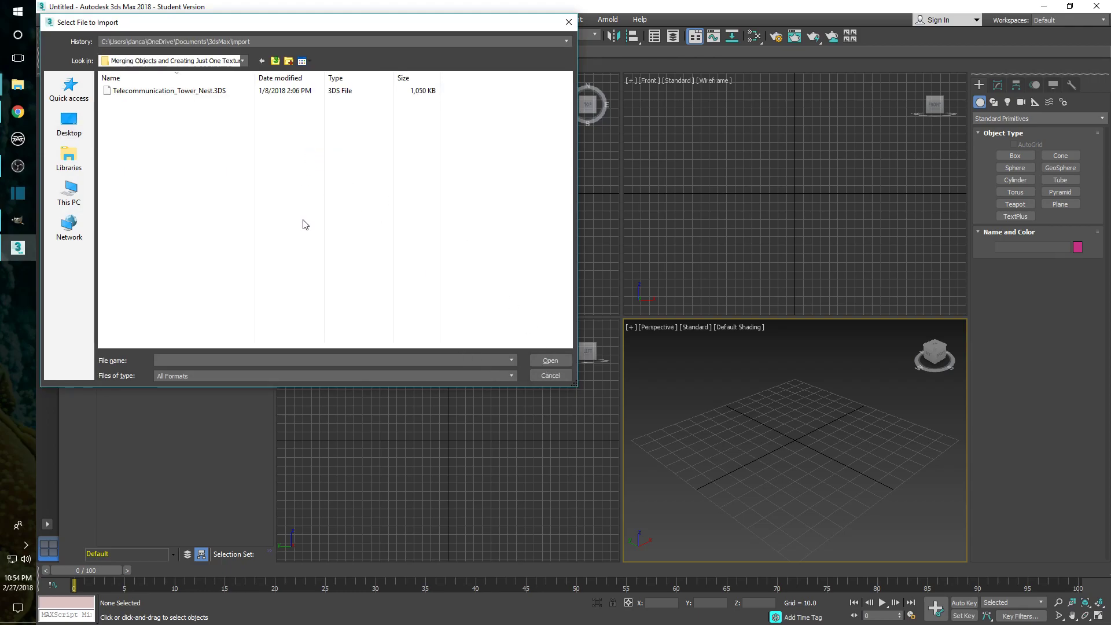
click(218, 93)
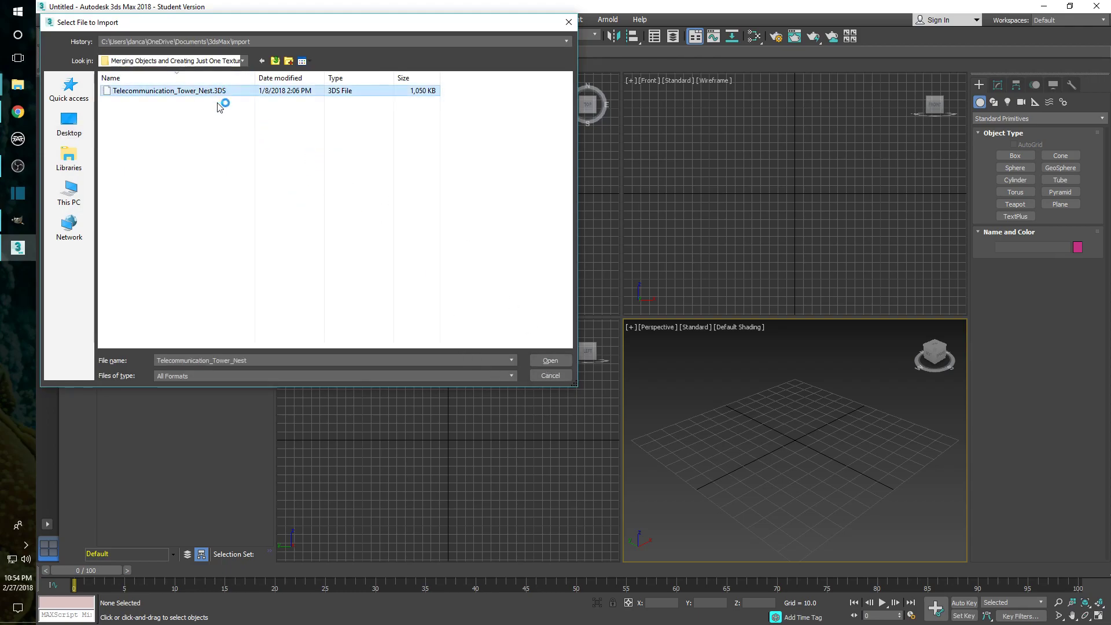
click(549, 361)
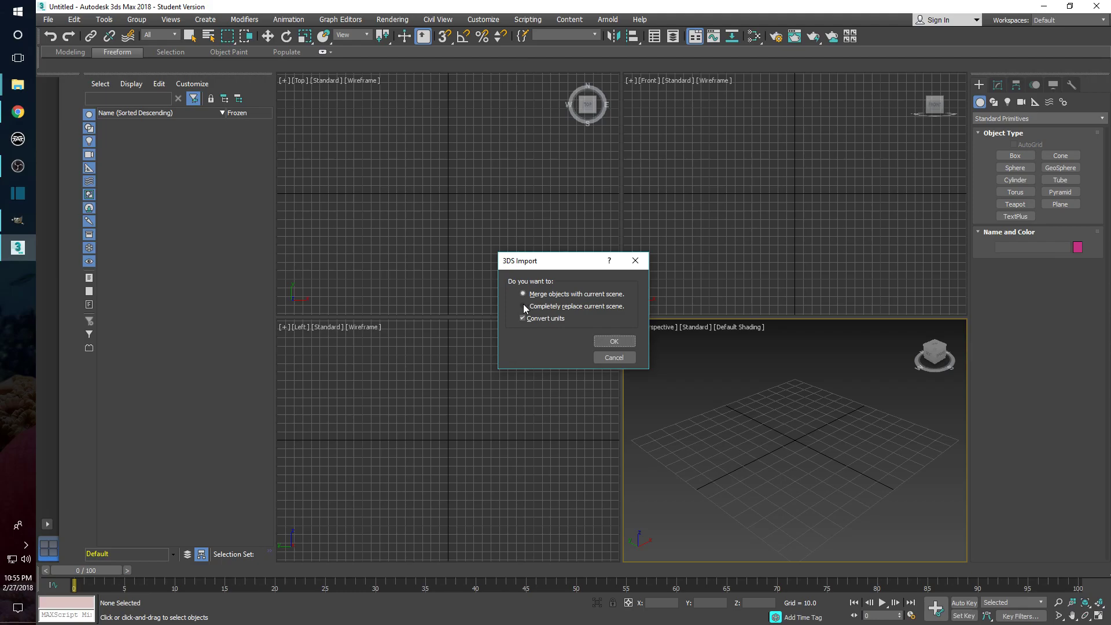
click(524, 307)
click(613, 341)
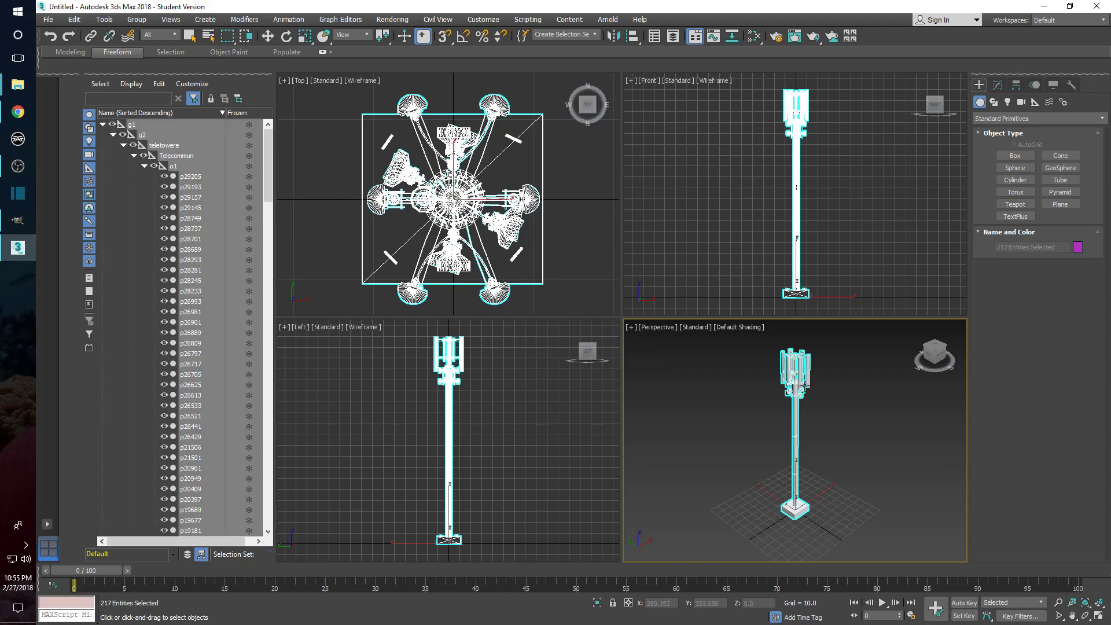
Step: Maximize the Perspective viewport with the antennas at the tower's top in view
scroll(801, 379, up, 5)
scroll(790, 419, up, 5)
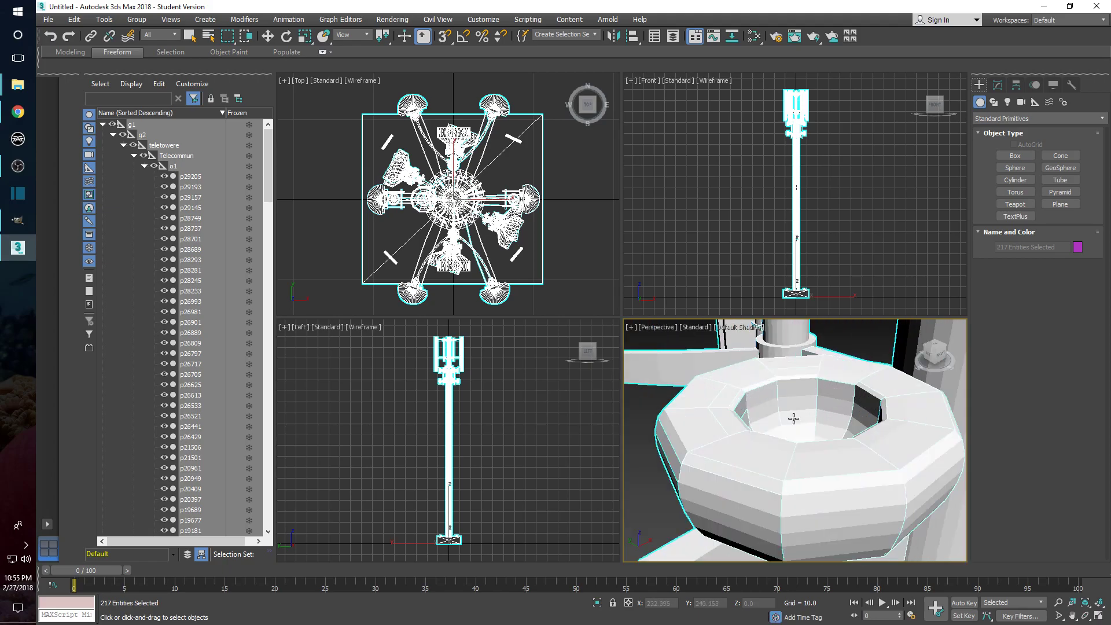
scroll(790, 420, down, 4)
scroll(821, 443, down, 5)
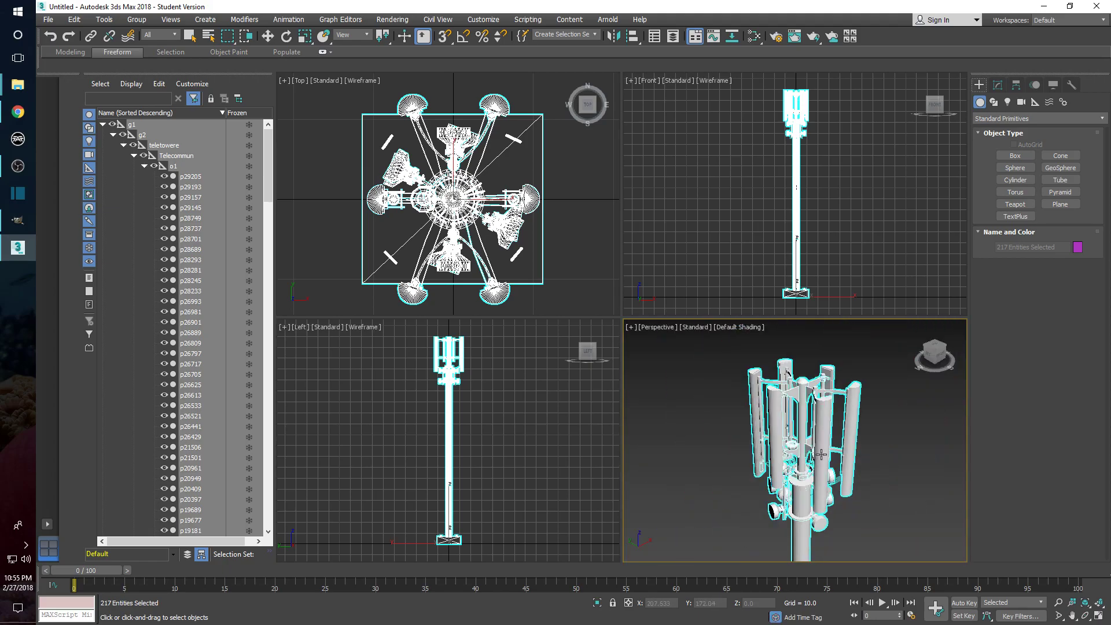
click(1097, 615)
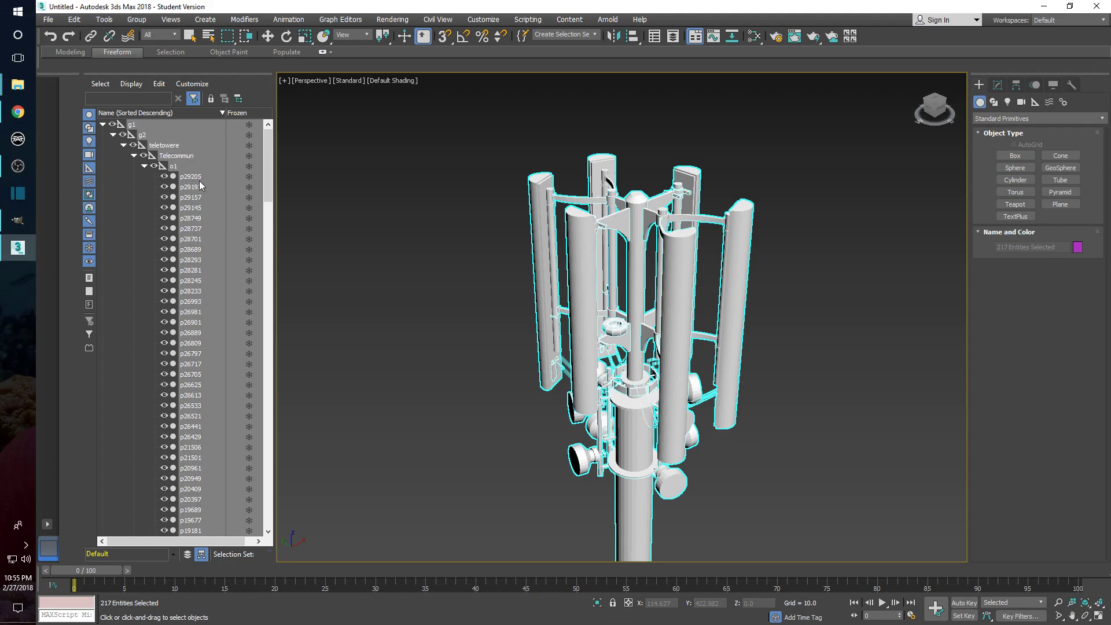
Step: Clear the selection and expand the g1 hierarchy to list the parts under o1 and NEST
click(175, 157)
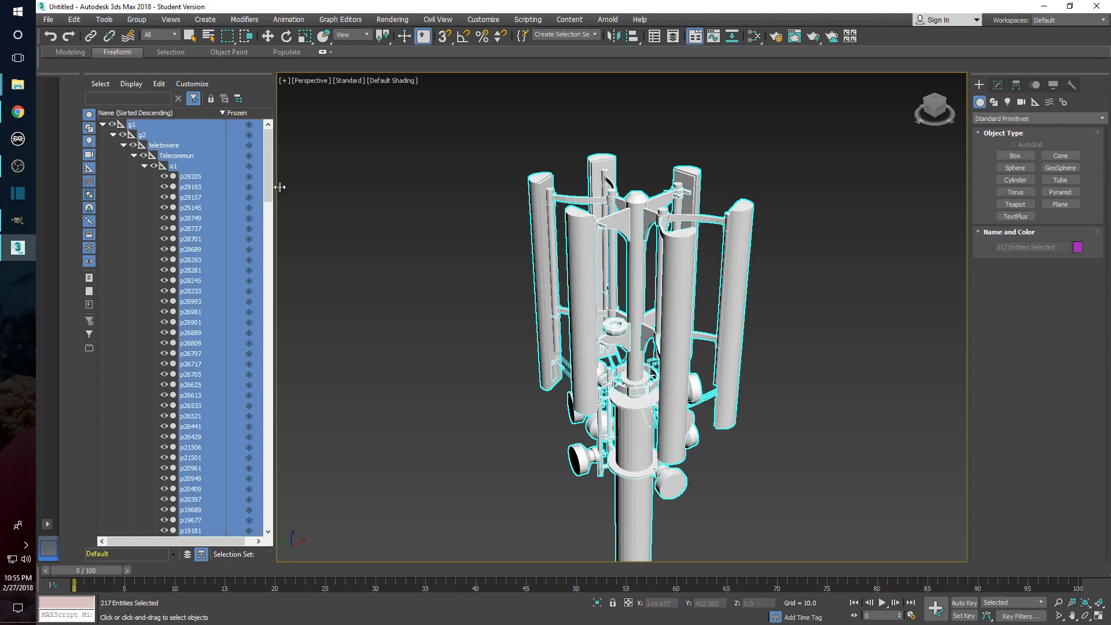
click(407, 175)
click(103, 125)
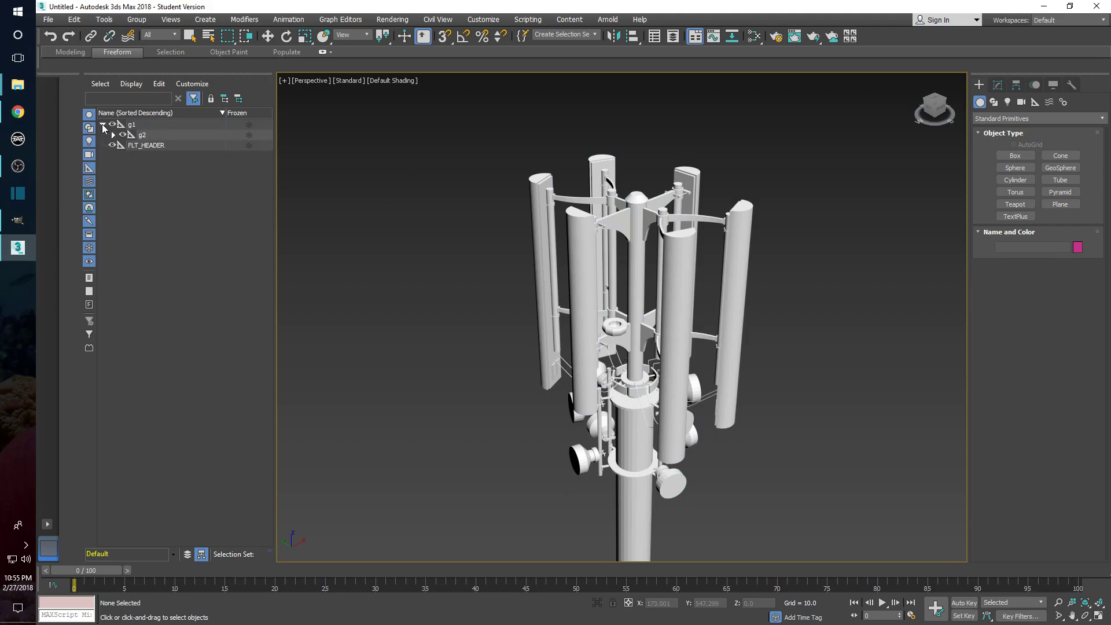
click(113, 135)
click(124, 145)
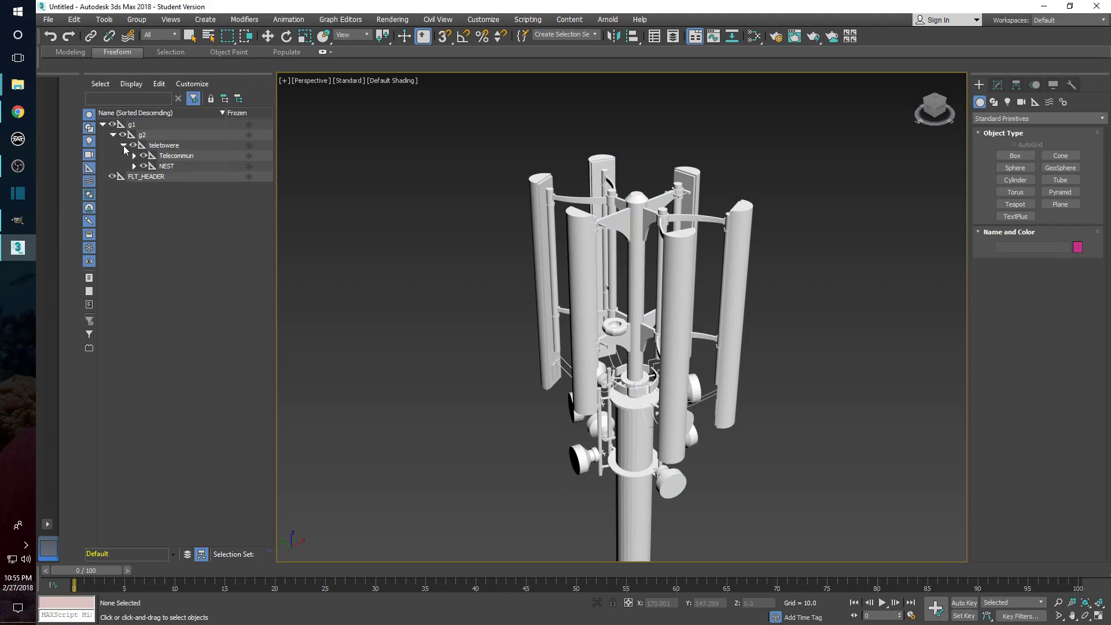
click(134, 156)
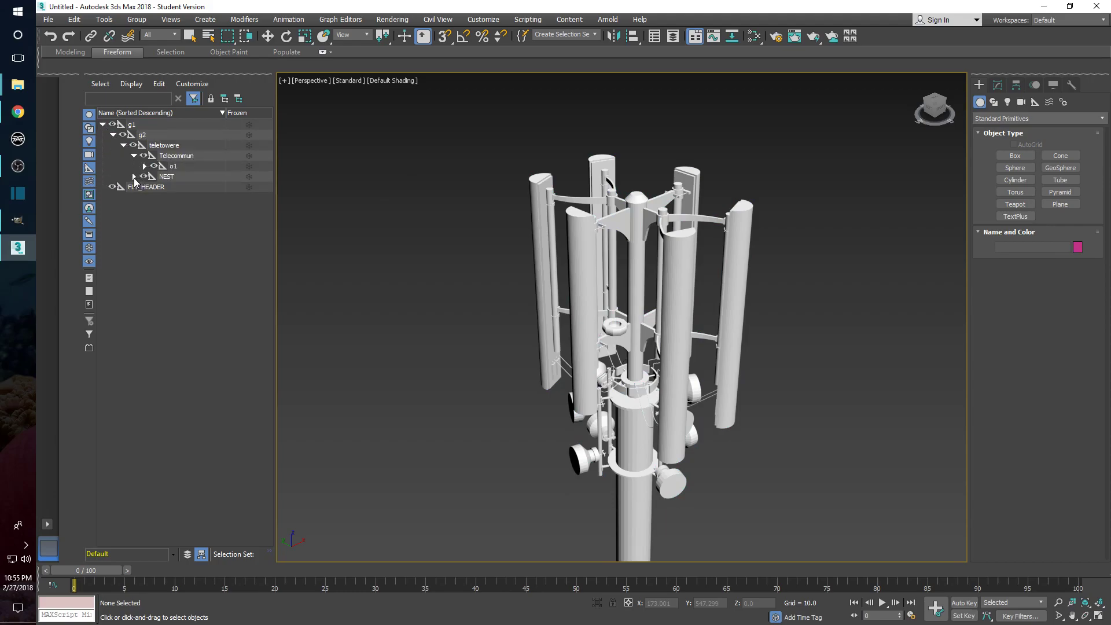
click(134, 177)
click(144, 166)
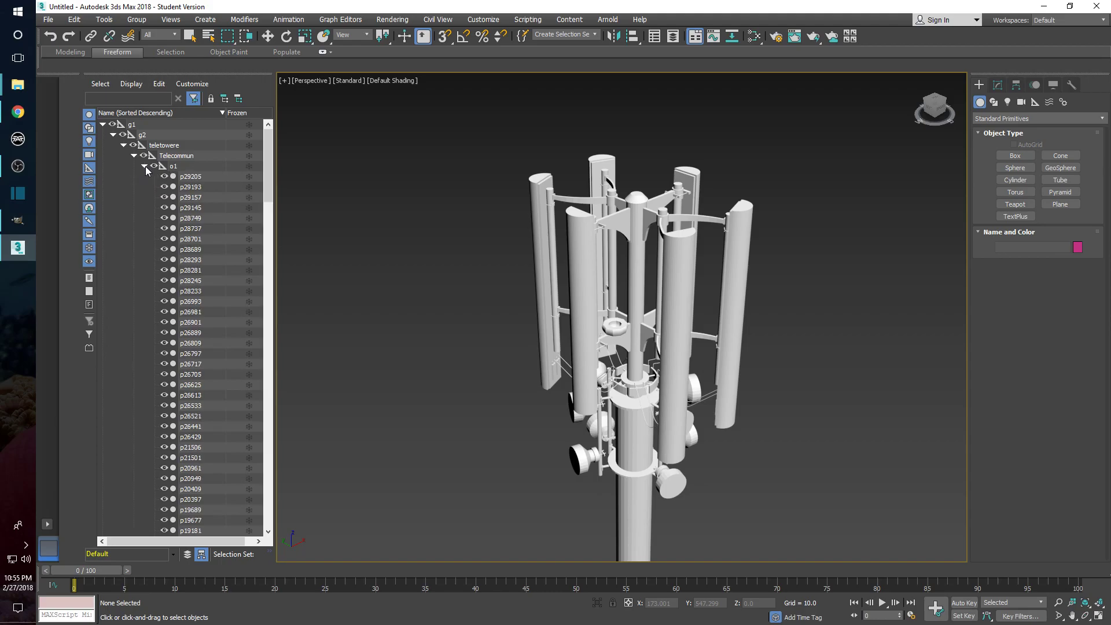
Step: Delete all tower parts under o1, from p29205 through p1, leaving the NEST parts
click(197, 179)
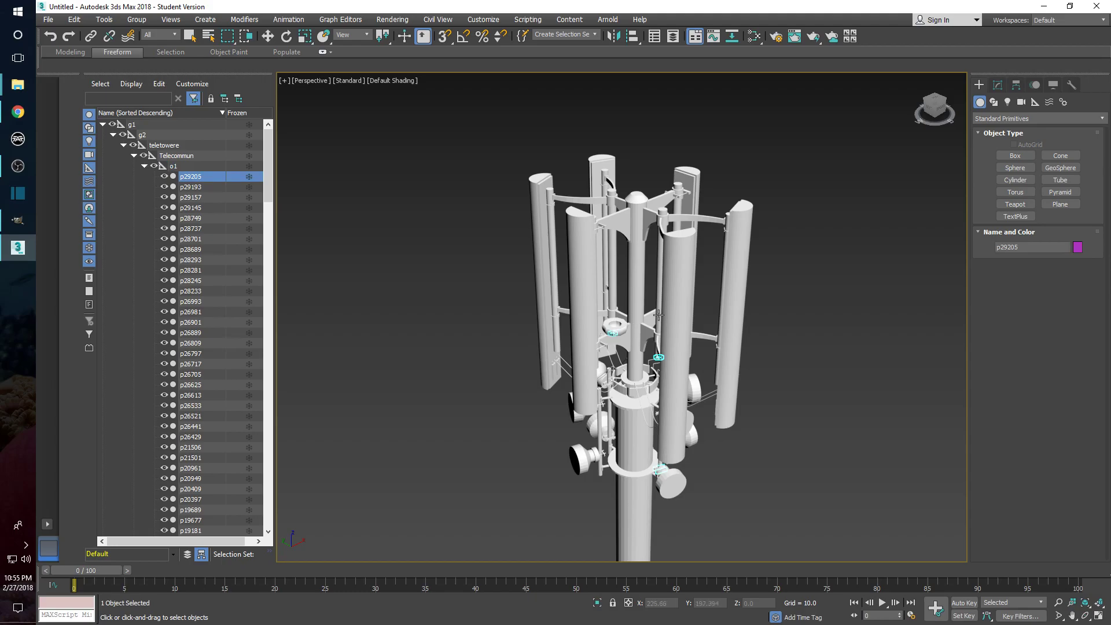
key(z)
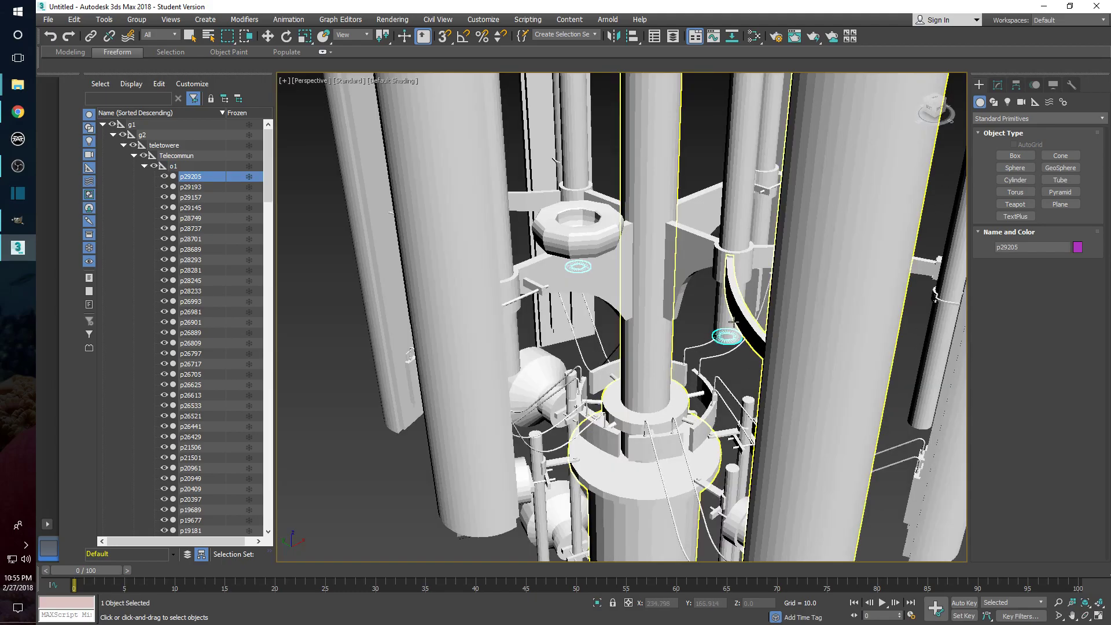
scroll(720, 345, down, 10)
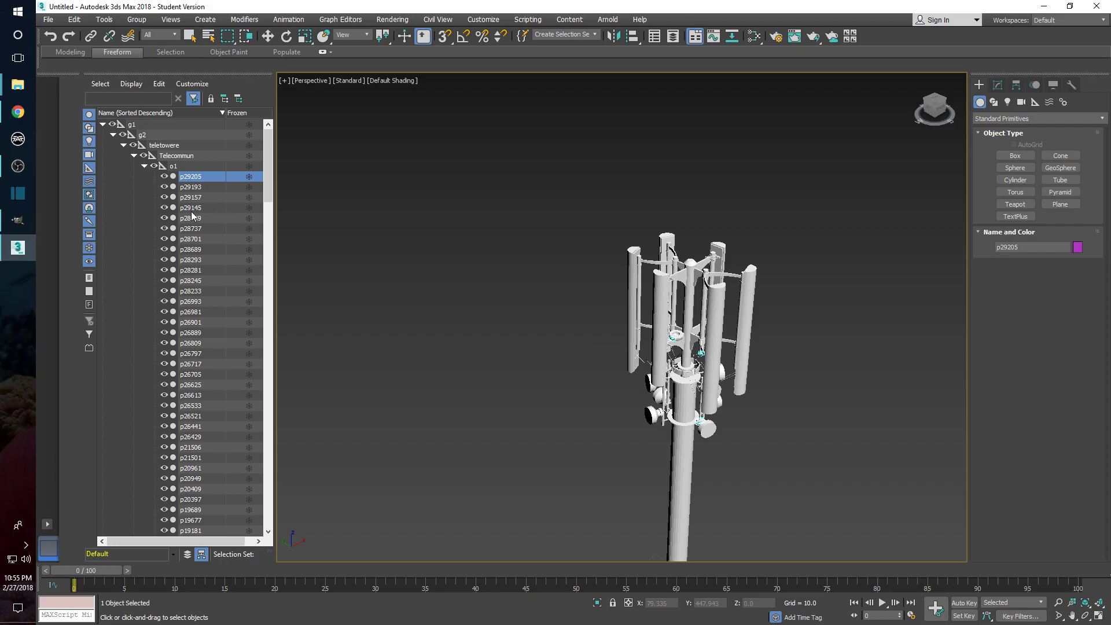
scroll(220, 221, down, 11)
scroll(211, 296, down, 20)
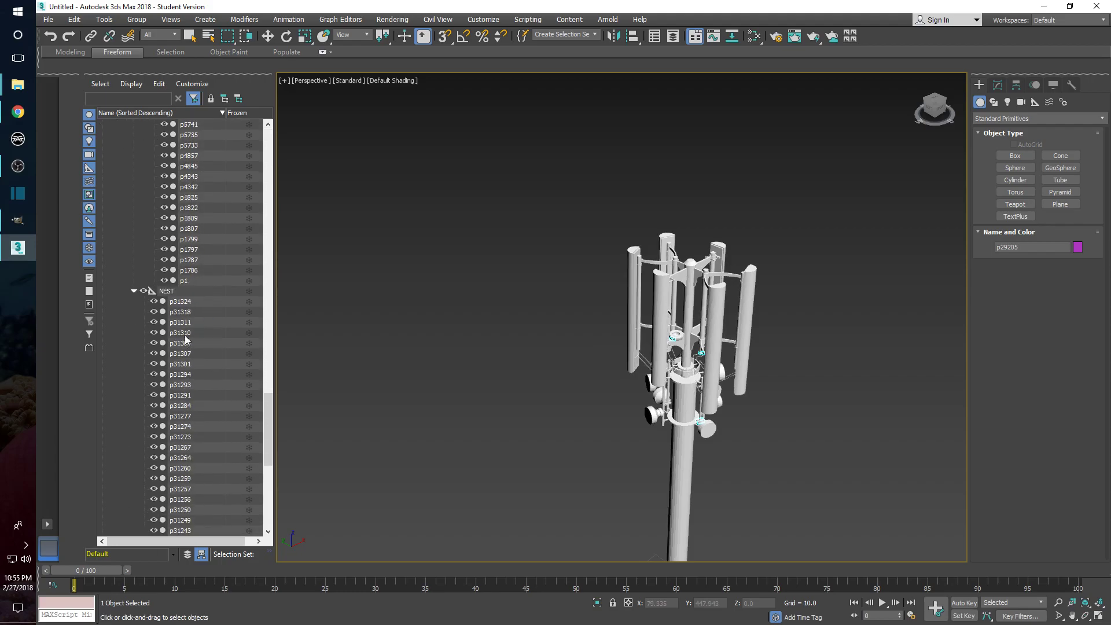
shift+click(188, 281)
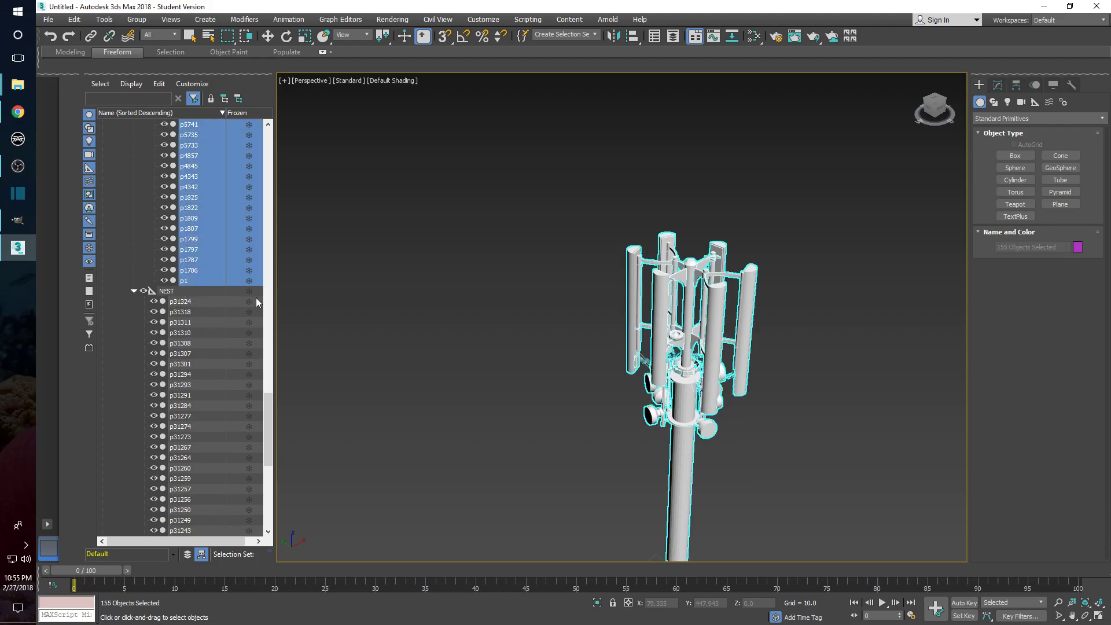
key(Delete)
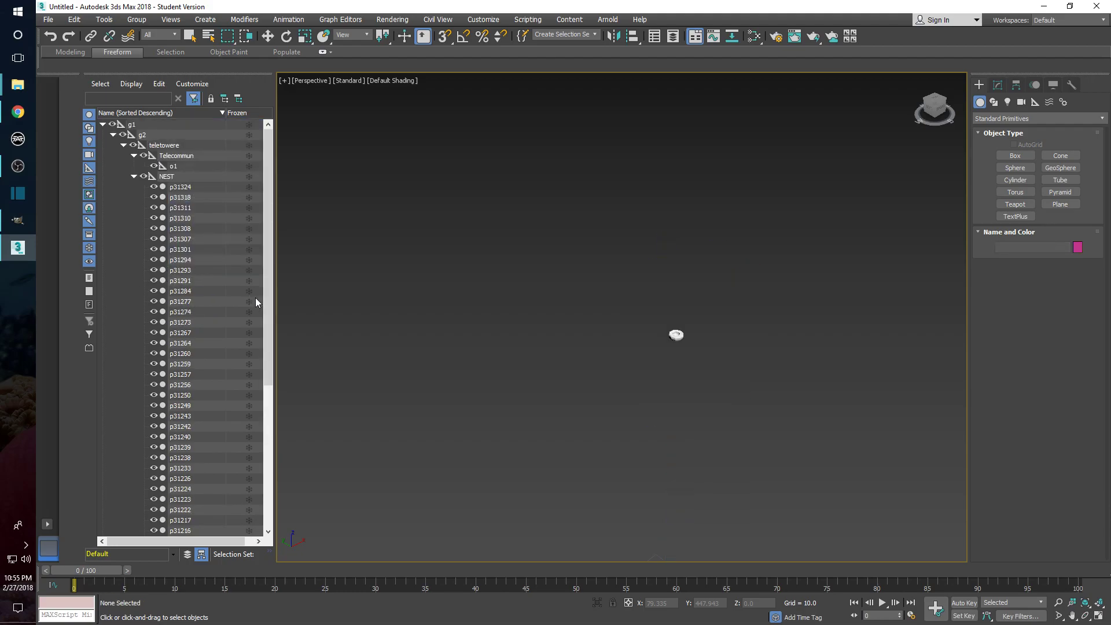
Step: Delete the NEST, g1, g2 and FLT_HEADER helpers while keeping the nest's mesh parts
click(175, 176)
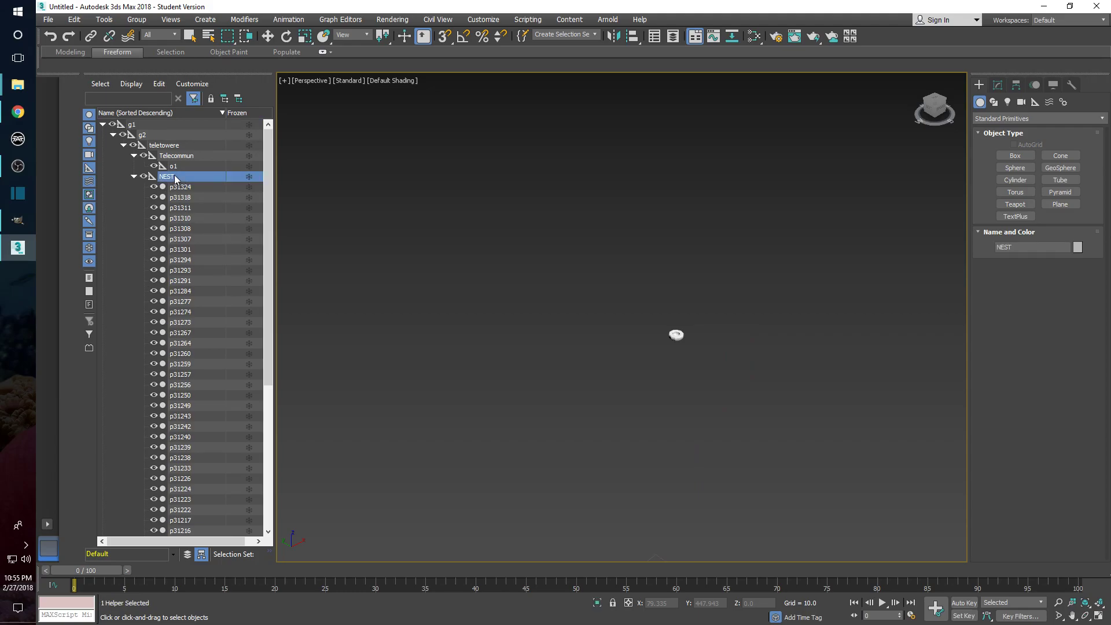
key(Delete)
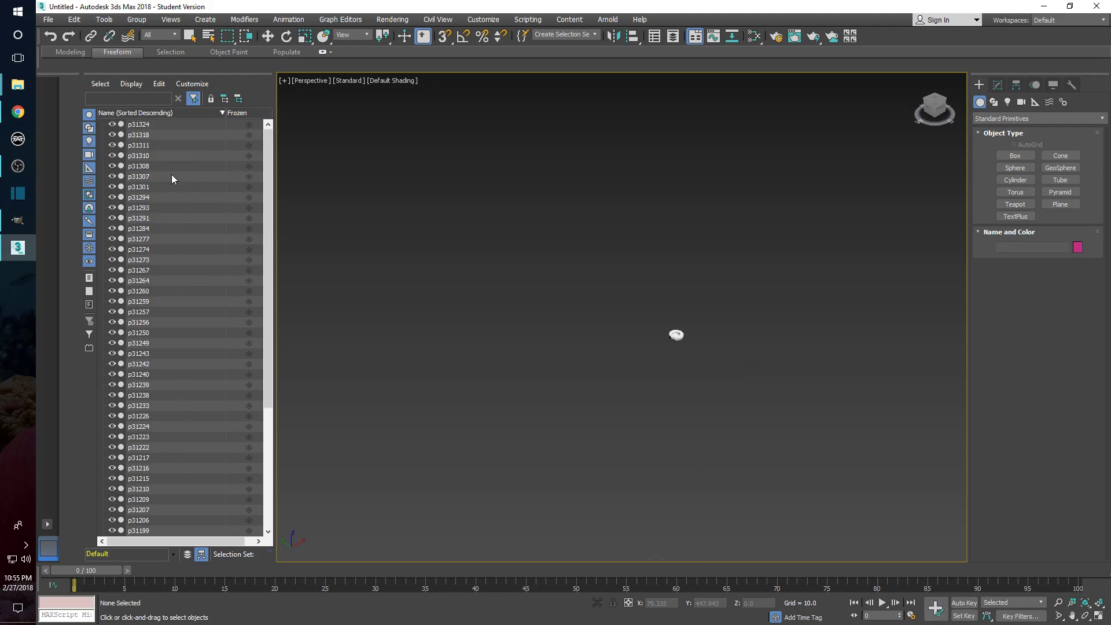
scroll(148, 327, down, 5)
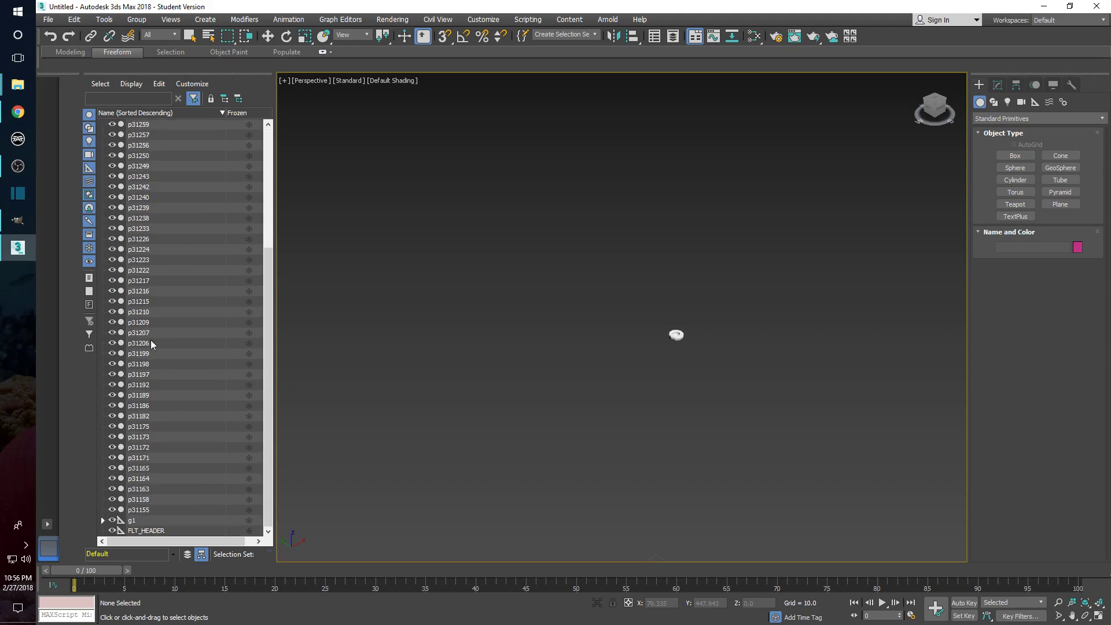
click(145, 521)
key(Delete)
click(144, 521)
key(Delete)
click(143, 530)
key(Delete)
Step: Delete the remaining teletowere, Telecommun and o1 helpers so only the nest's mesh parts are left
scroll(147, 223, up, 5)
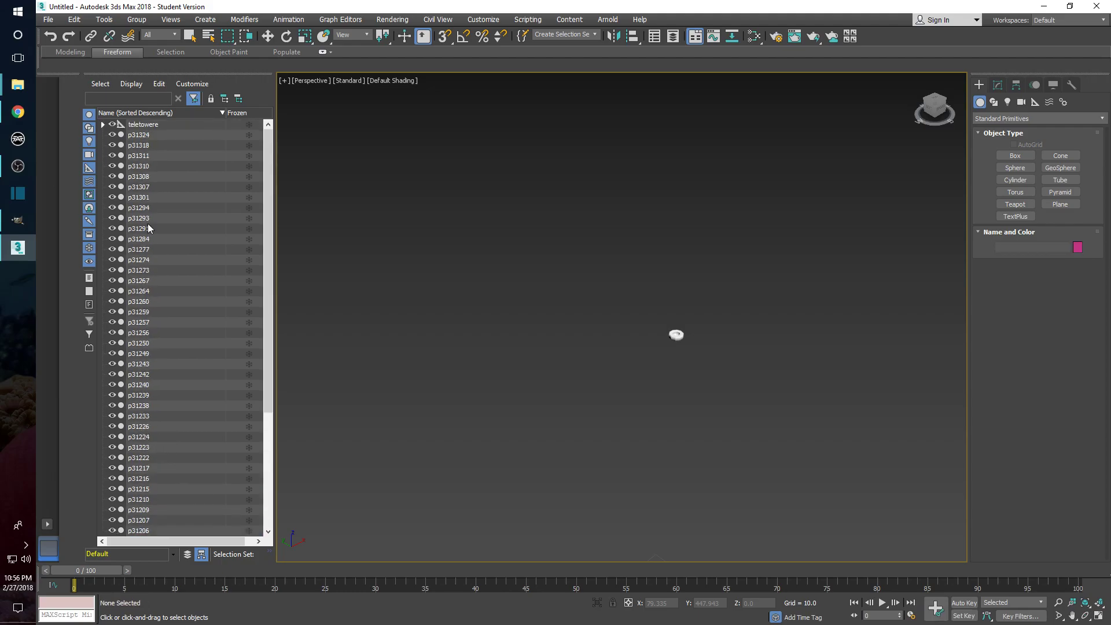
click(148, 124)
key(Delete)
click(148, 126)
key(Delete)
scroll(173, 252, down, 6)
click(156, 530)
key(Delete)
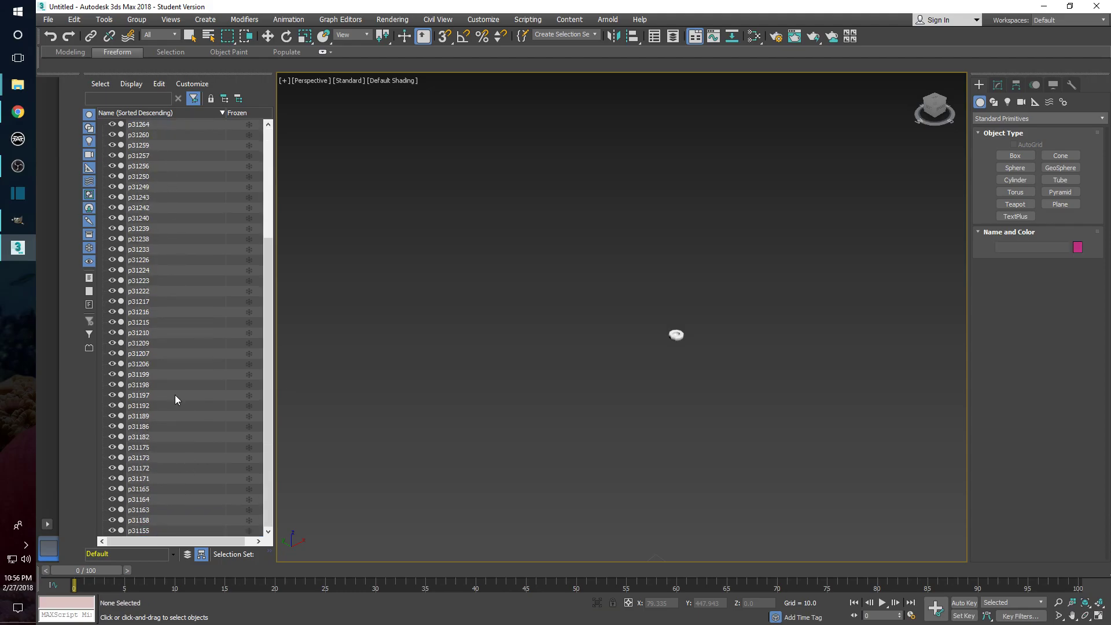
Step: Select all the remaining nest parts and frame the whole nest in the viewport
scroll(177, 394, up, 5)
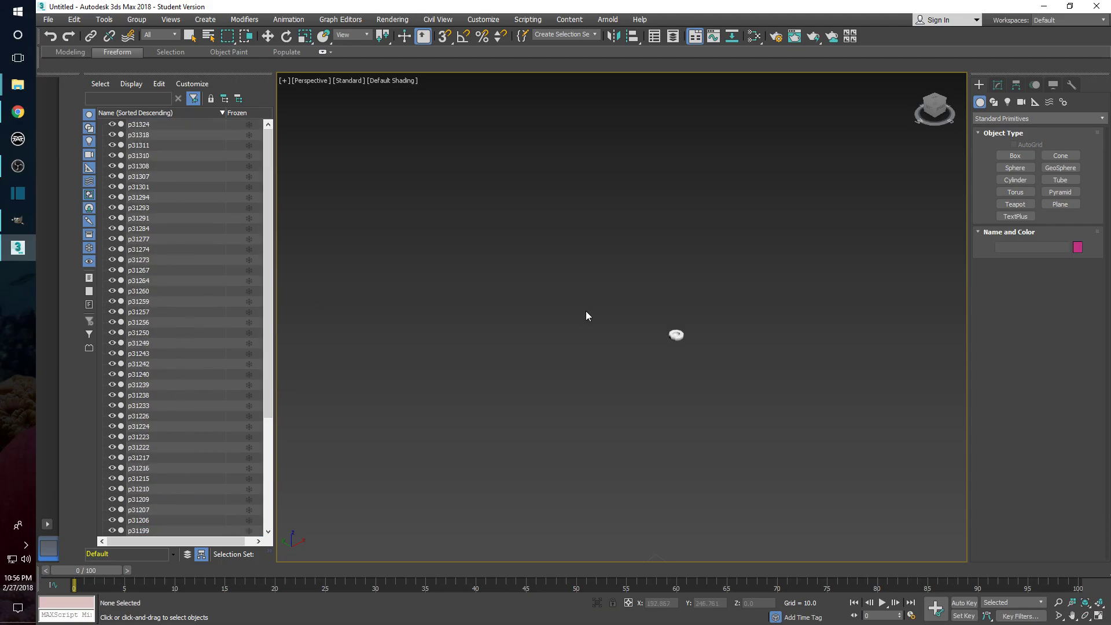
key(ctrl+a)
scroll(704, 343, up, 8)
scroll(523, 272, down, 3)
middle_drag(493, 267, 635, 327)
scroll(626, 324, up, 9)
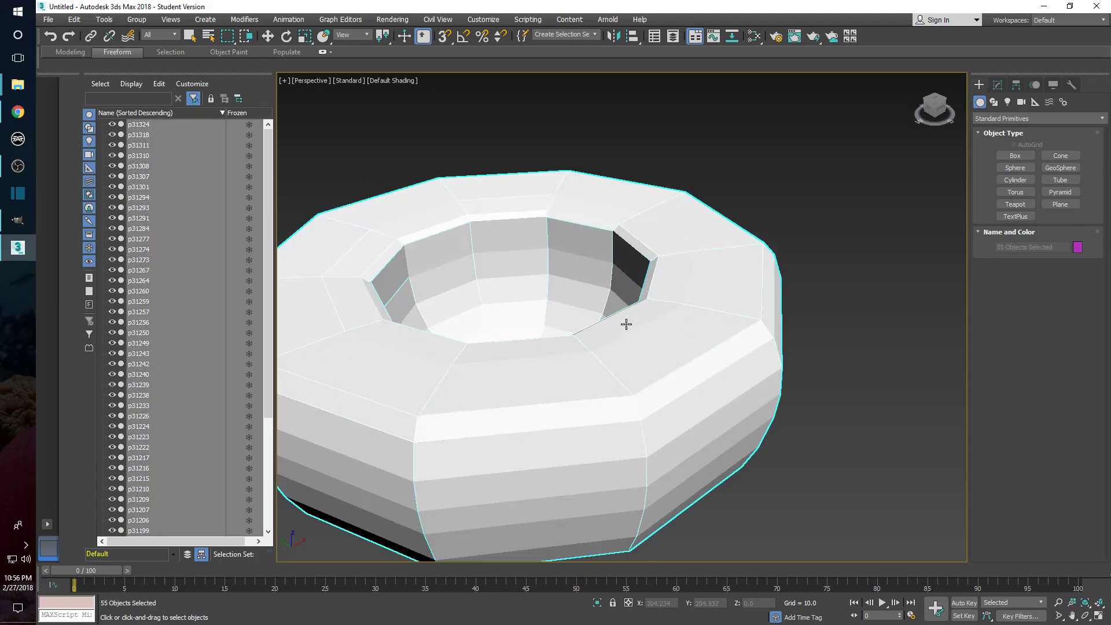
scroll(617, 324, down, 2)
middle_drag(536, 331, 613, 340)
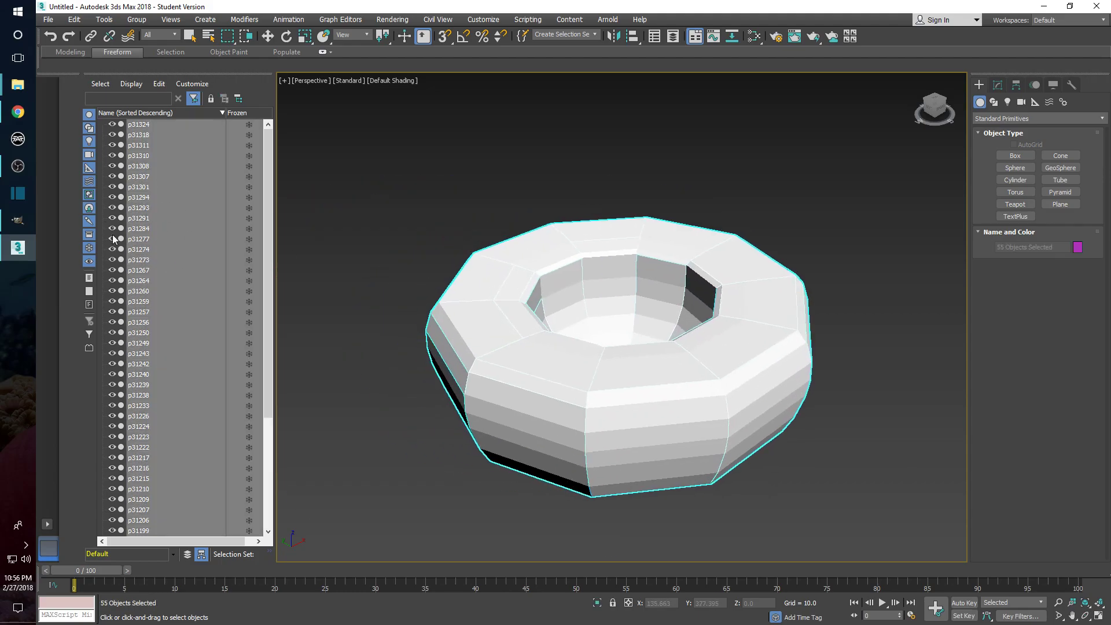
Step: Select individual nest parts one at a time to examine them, and make p31308 a child of p31311
scroll(169, 260, down, 5)
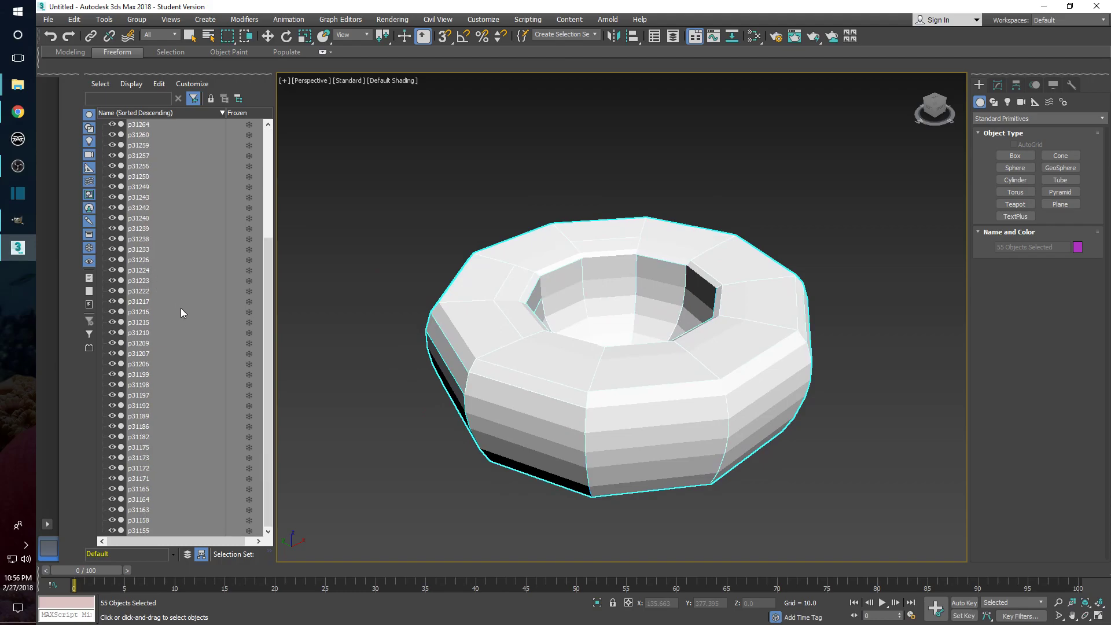
click(376, 306)
click(154, 269)
click(156, 228)
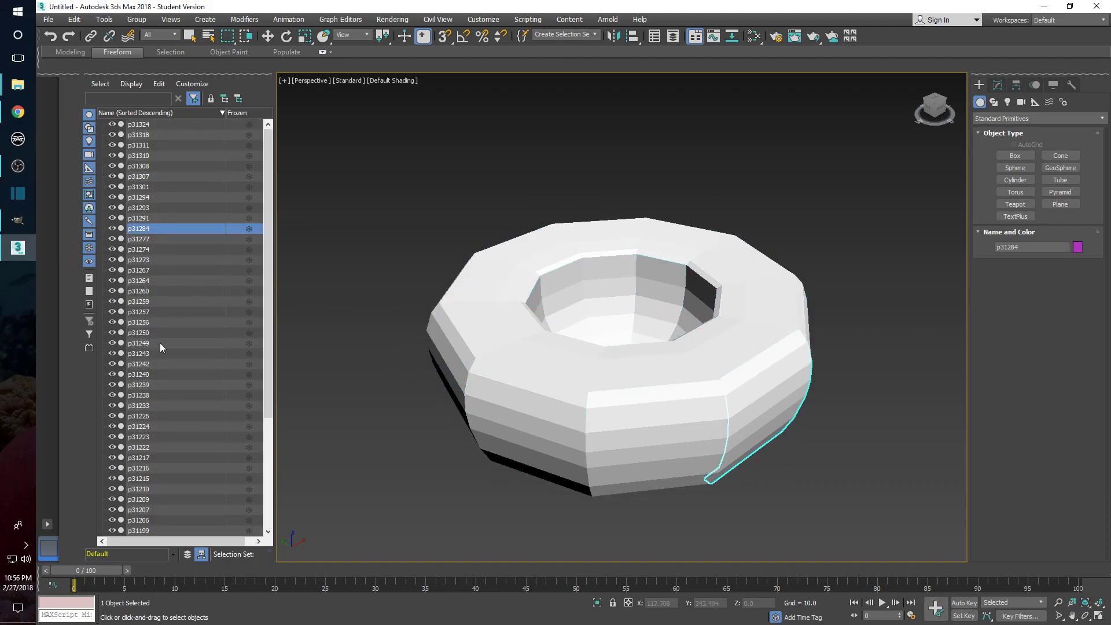
click(163, 414)
click(173, 262)
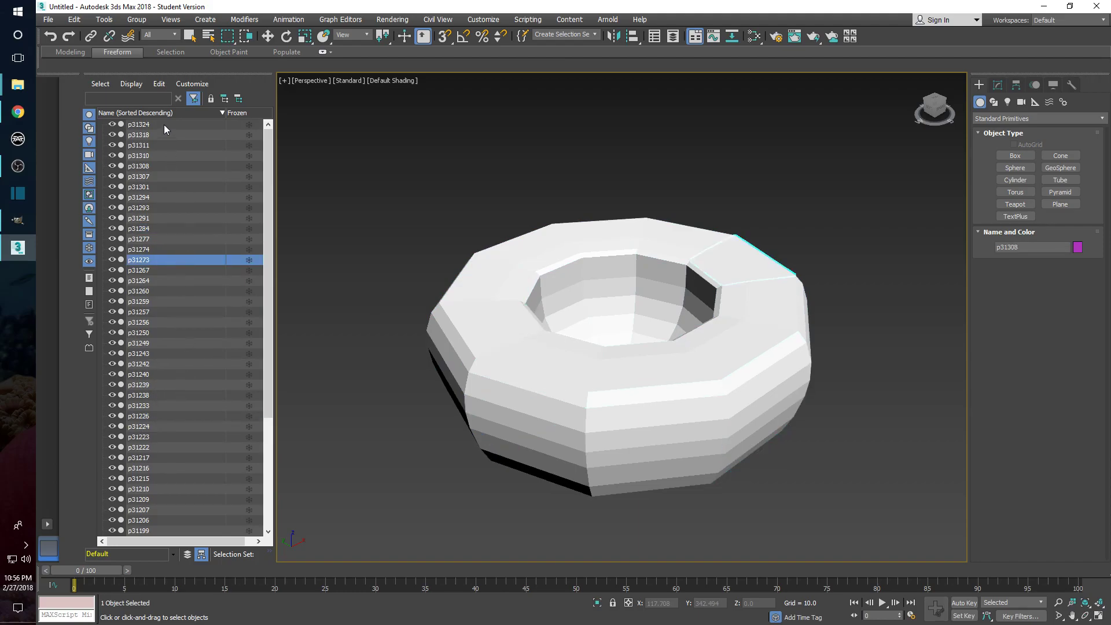
drag(165, 166, 182, 145)
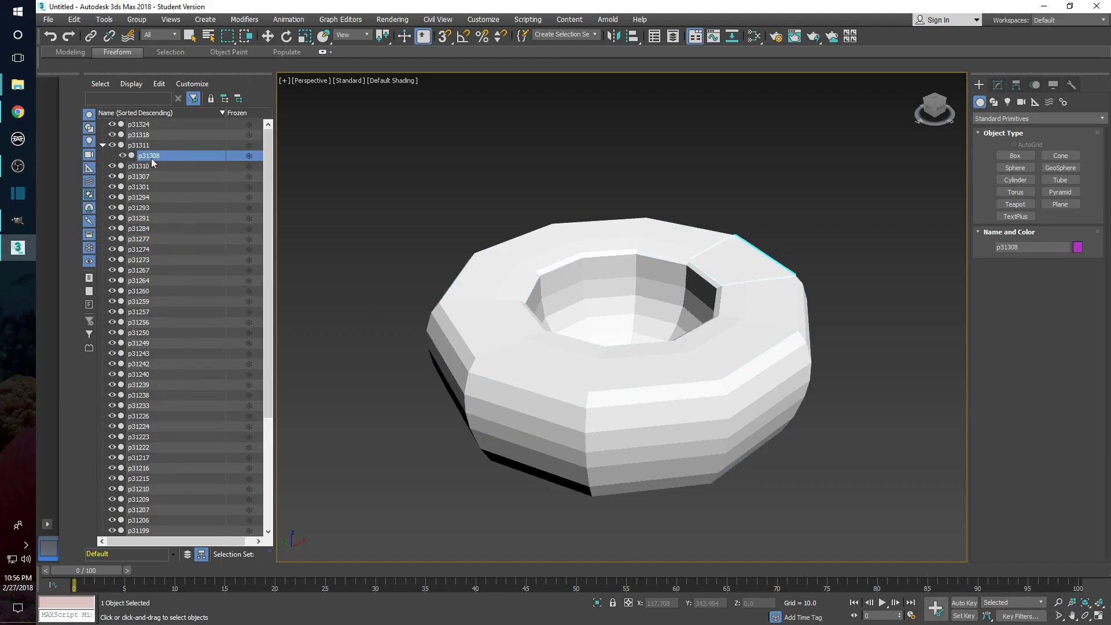
Step: Undo the parenting of p31308 and convert all the nest parts to Editable Poly
key(ctrl+z)
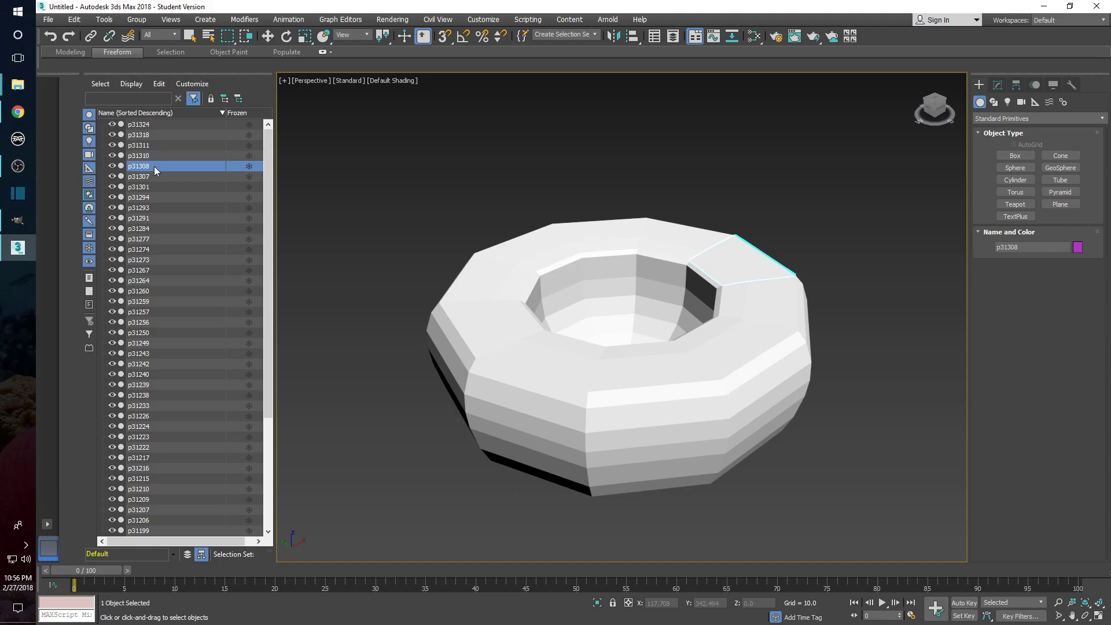
click(294, 176)
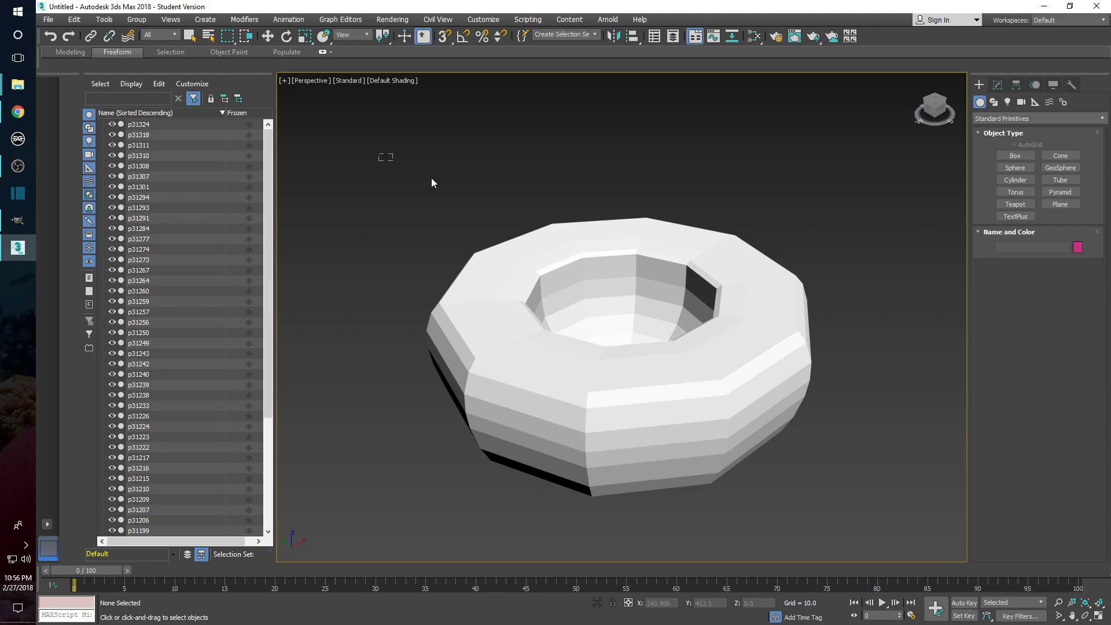
drag(895, 531, 859, 471)
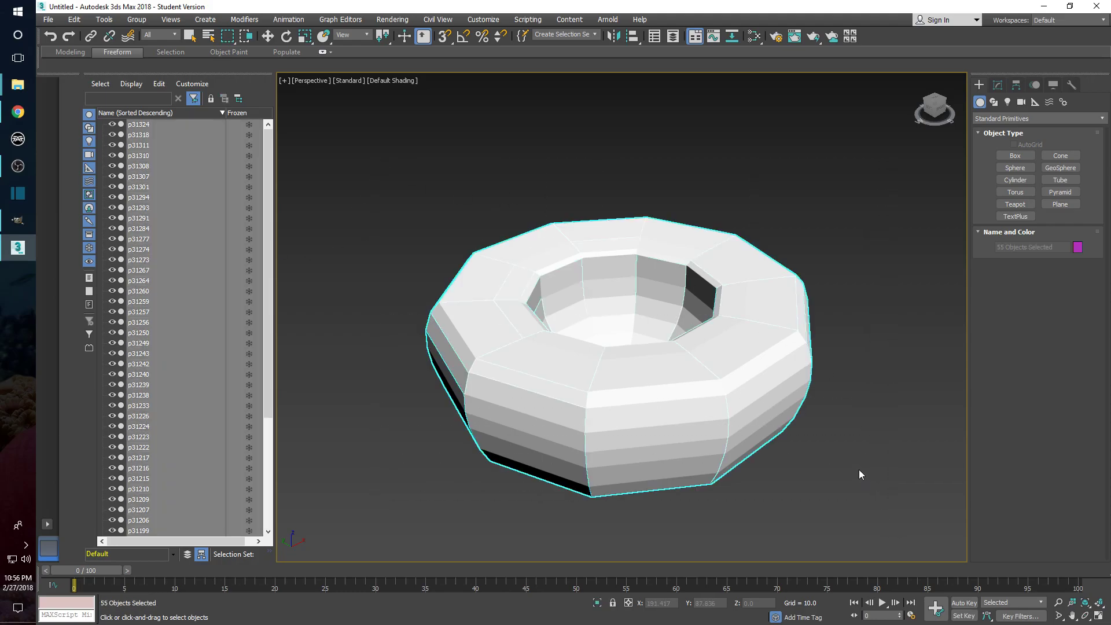
right_click(643, 370)
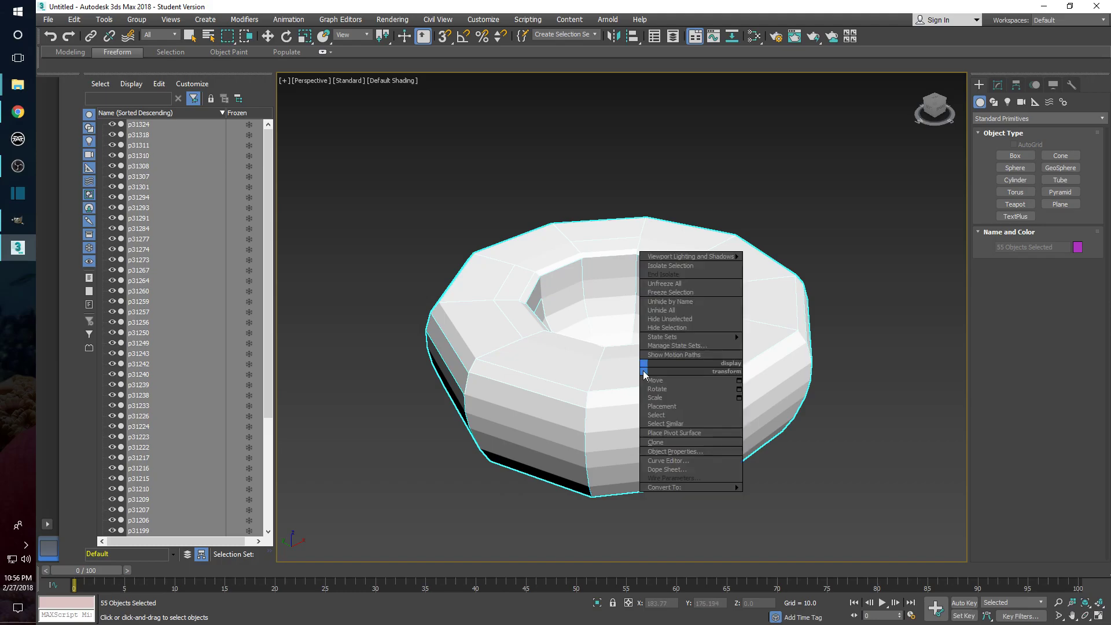
mouse_move(689, 487)
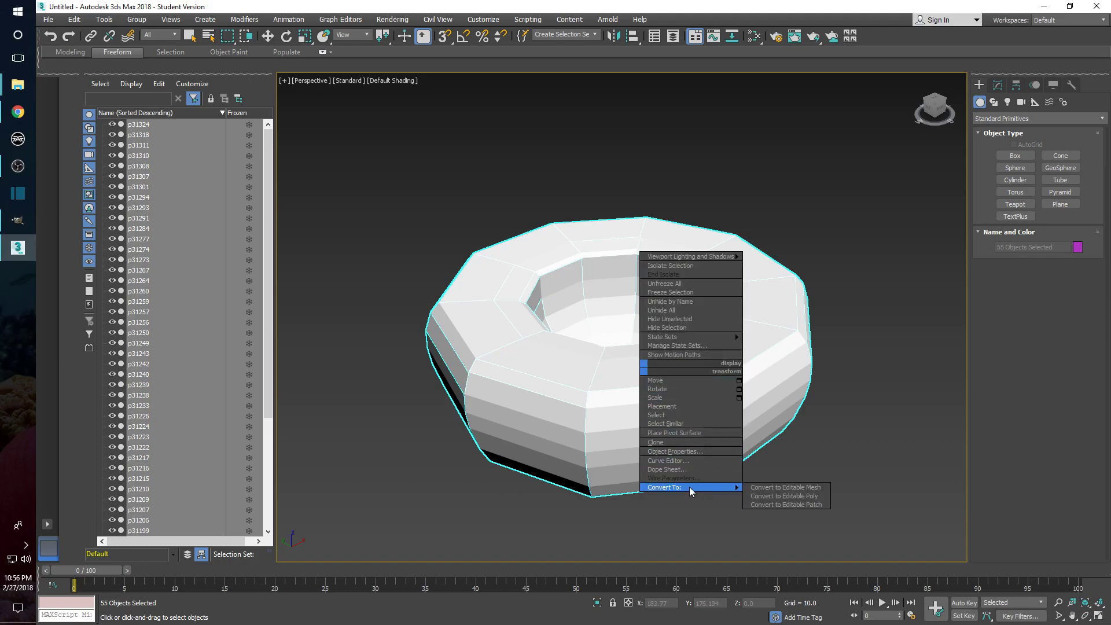
click(778, 496)
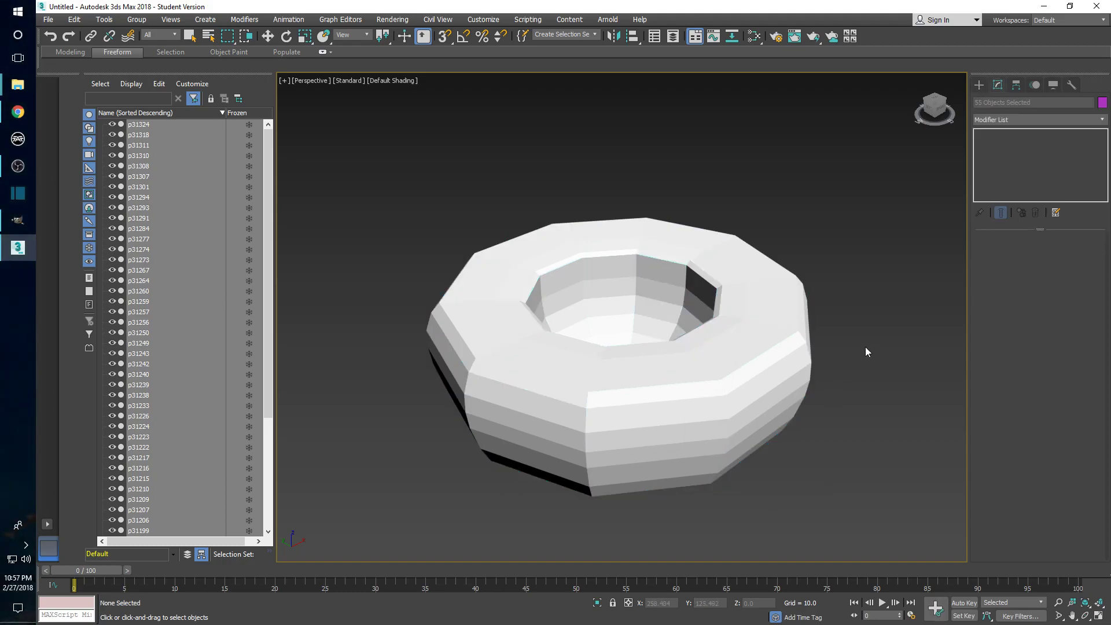
Step: Select individual nest parts to check that each is a separate Editable Poly
click(762, 295)
click(590, 384)
click(585, 382)
click(1004, 134)
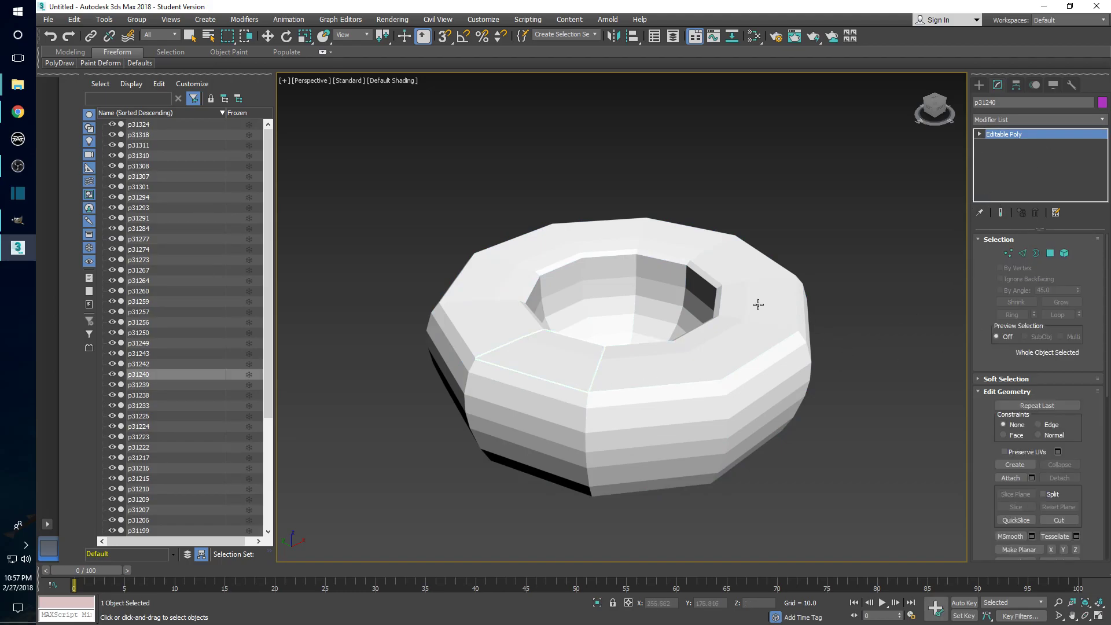
Step: Attach all the other nest parts, p31155 through p31324, to p31173 using Do Not Modify Mat IDs or Material
click(610, 249)
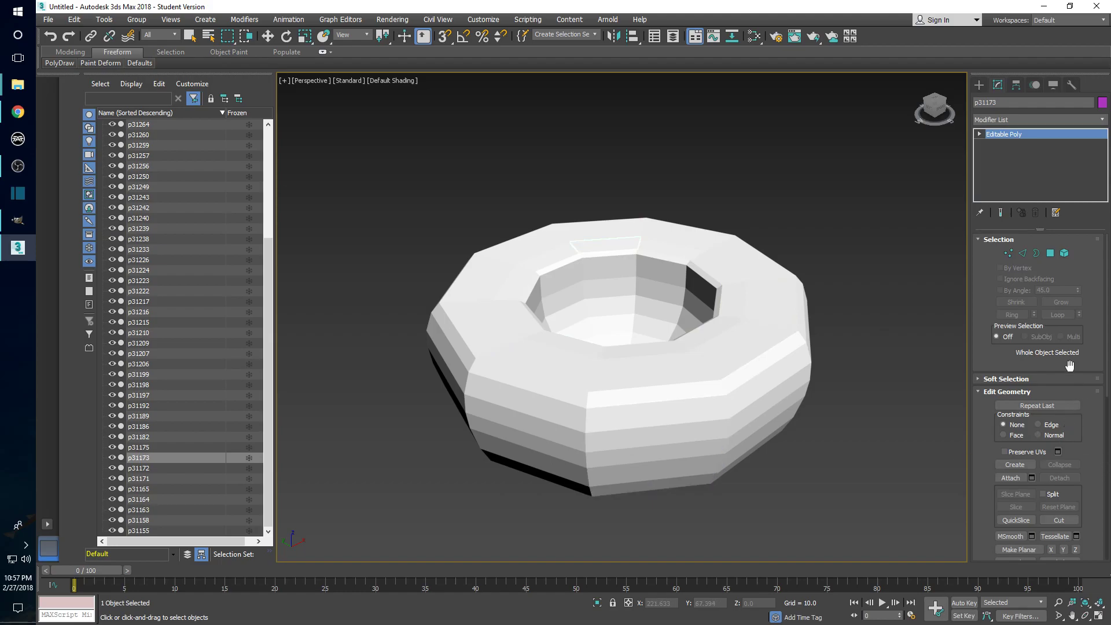
scroll(1048, 253, down, 5)
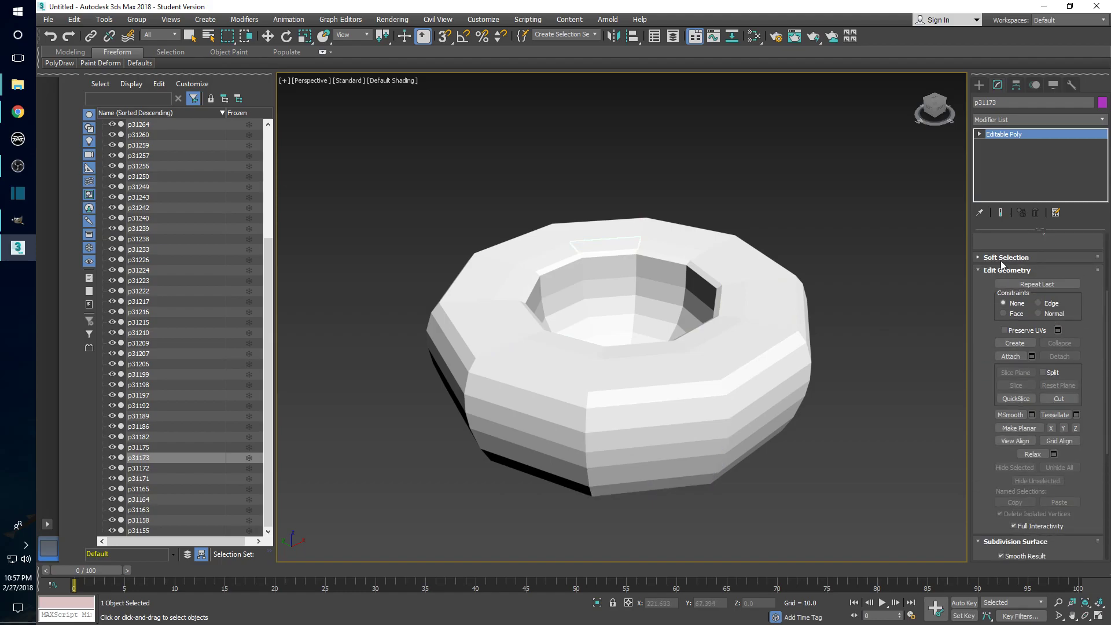
click(1031, 356)
drag(229, 15, 643, 105)
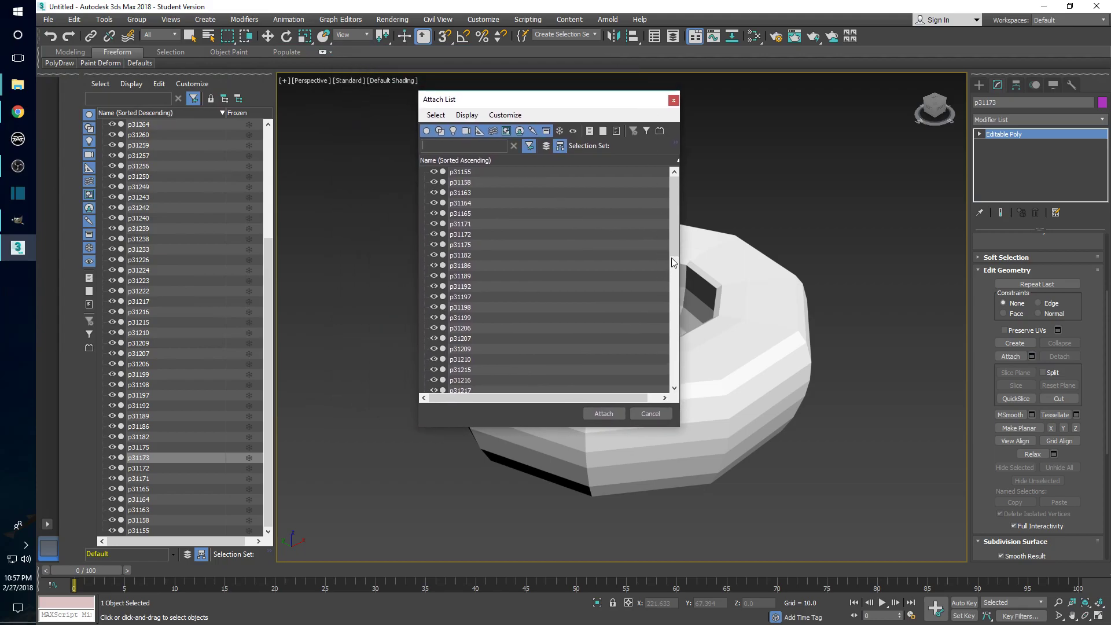
click(477, 173)
scroll(484, 190, down, 10)
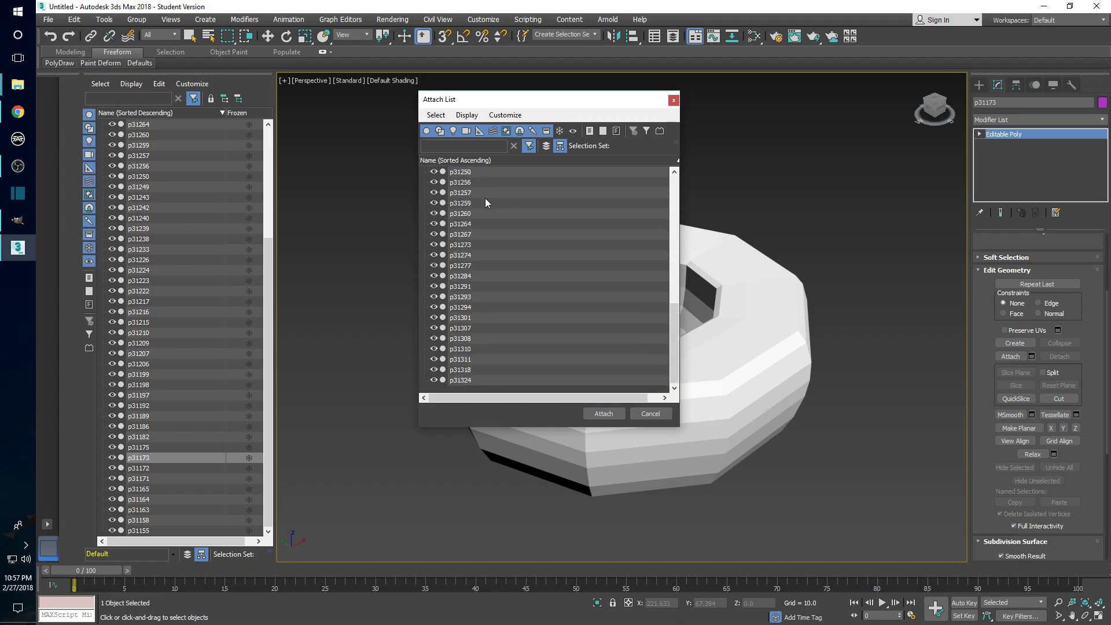
shift+click(471, 380)
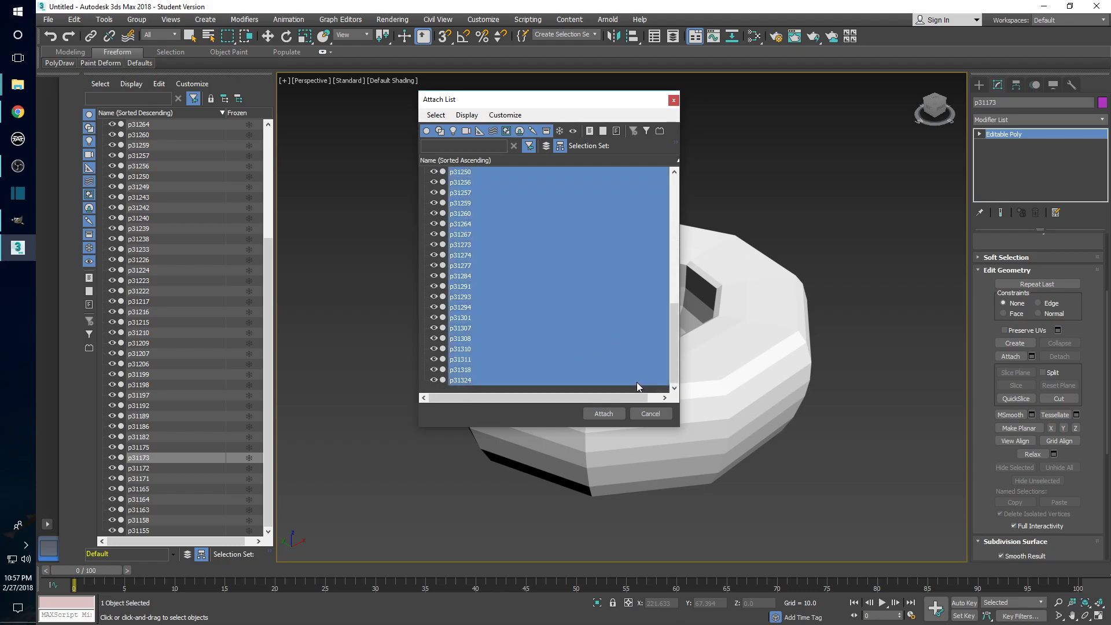
click(610, 413)
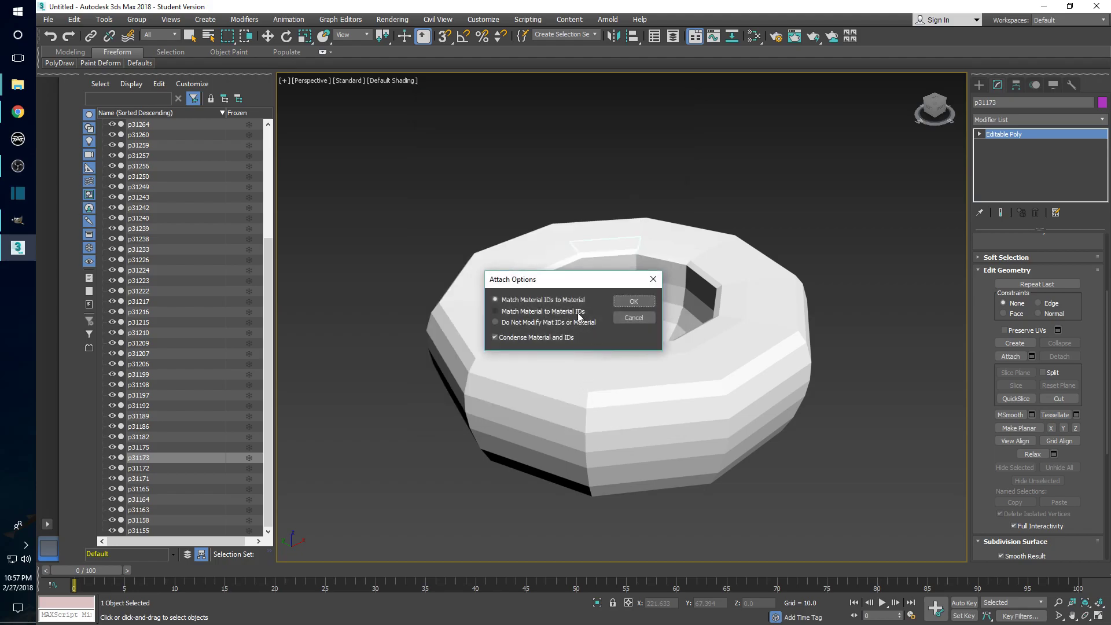
click(494, 321)
click(633, 299)
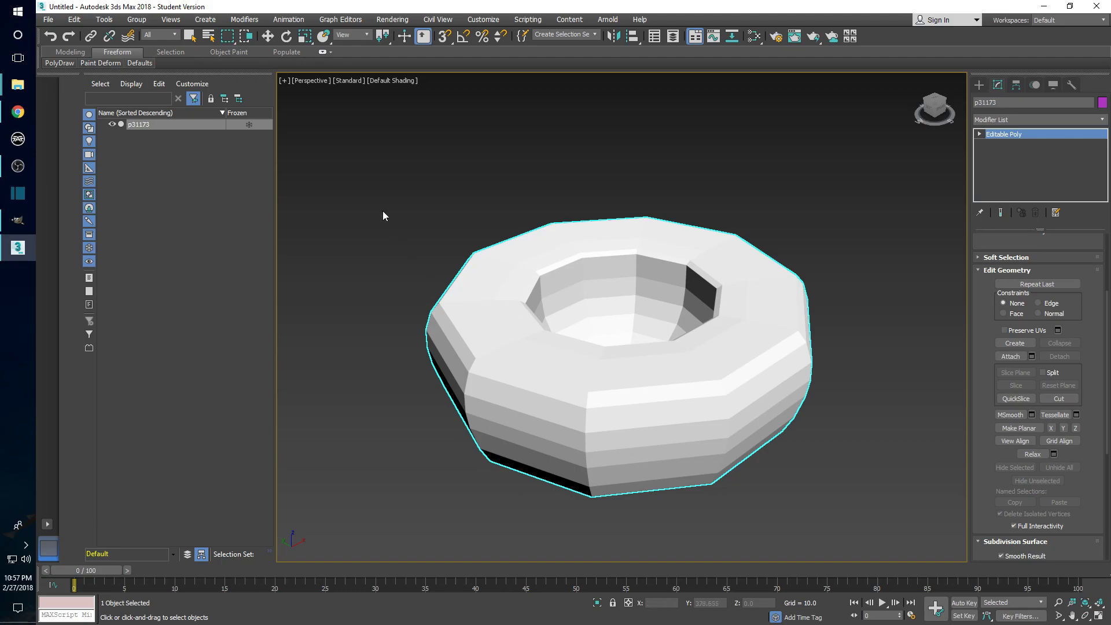
Step: Rename the merged object as Nest
double_click(149, 124)
text(Nes)
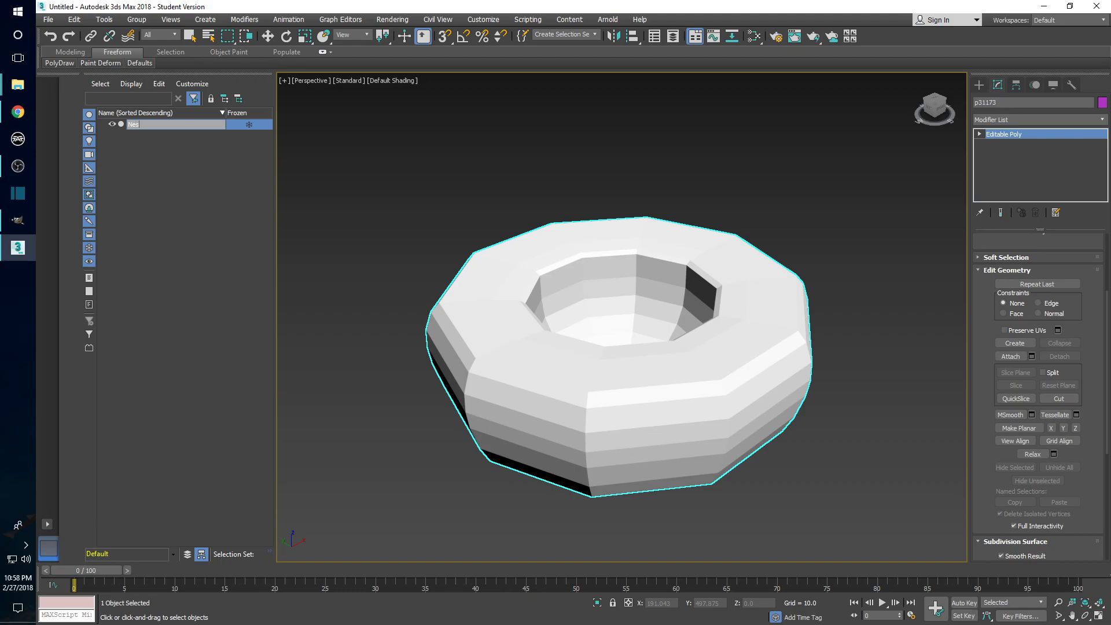
key(Return)
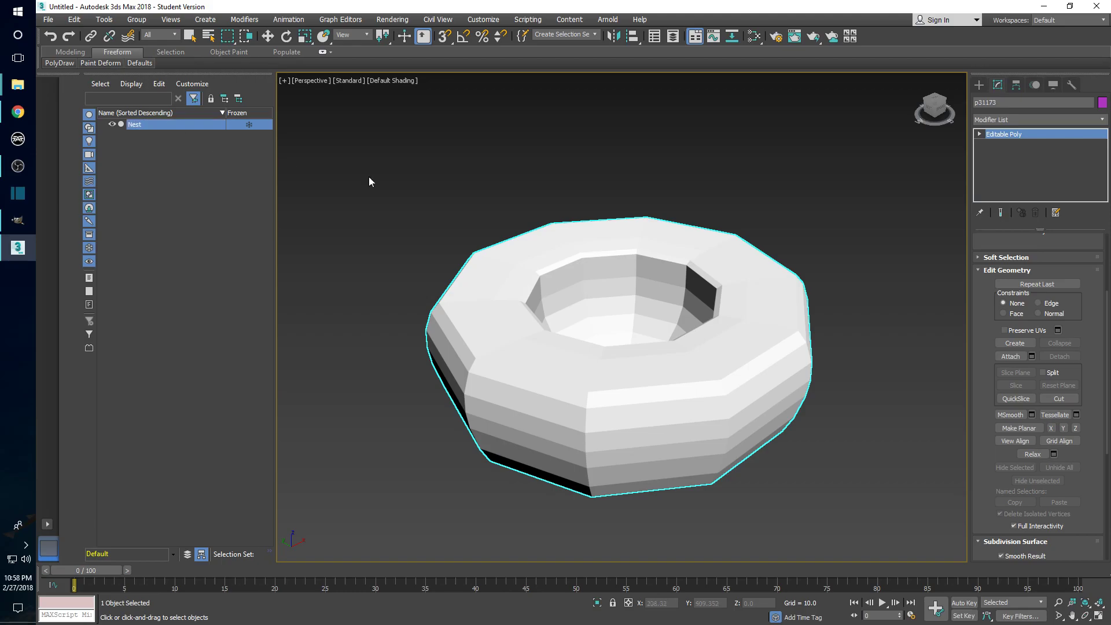
Step: Remove the materials from the Nest object with the UVW Remove utility
click(564, 206)
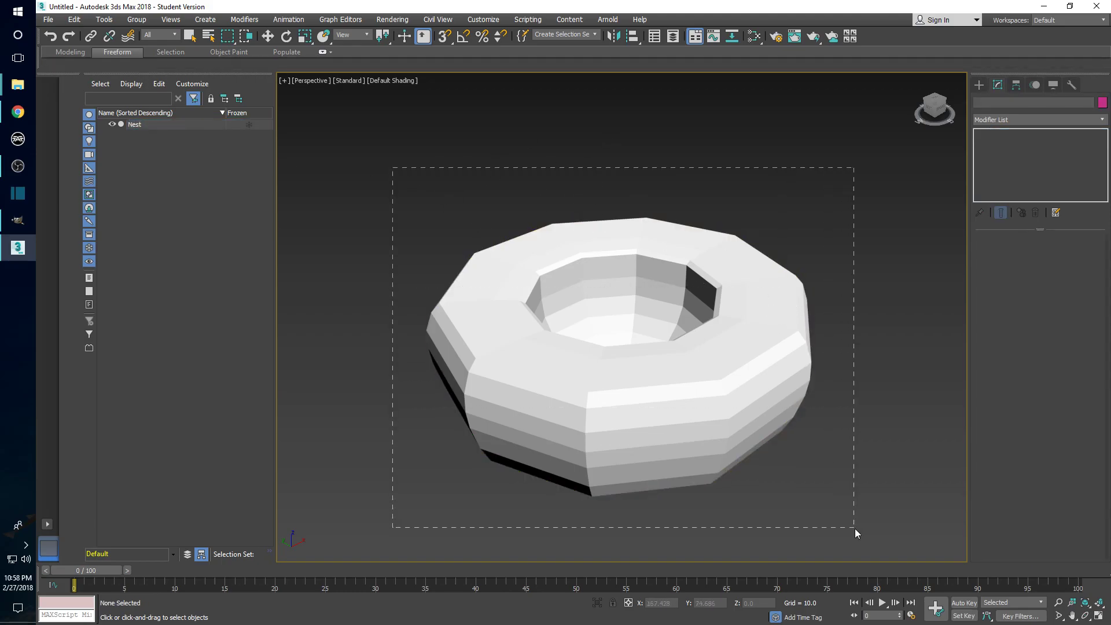
drag(855, 528, 856, 528)
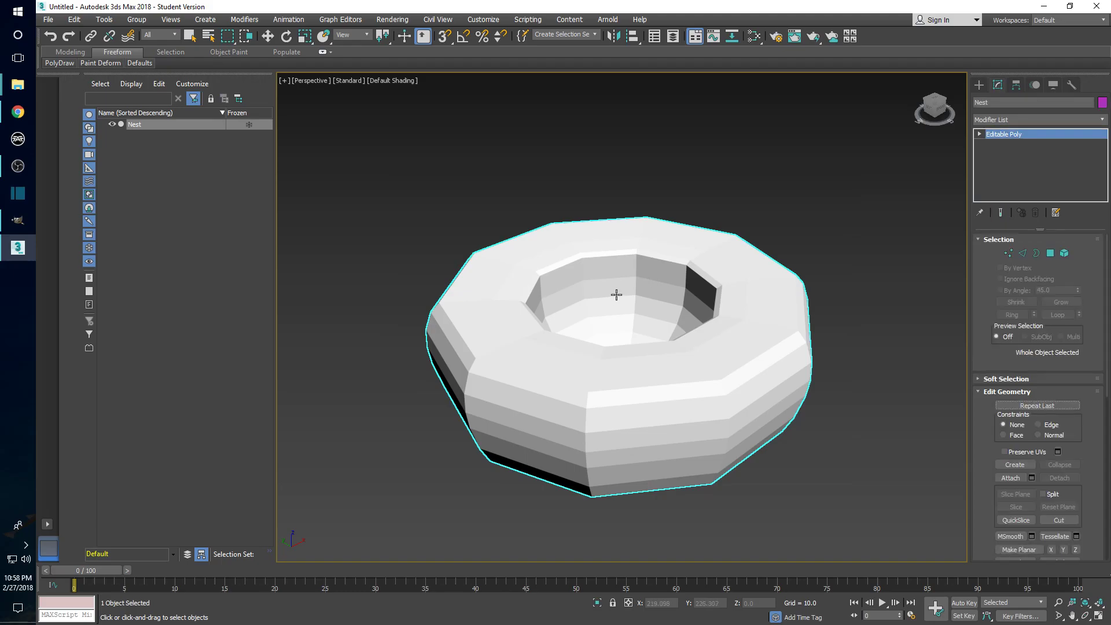
click(1071, 84)
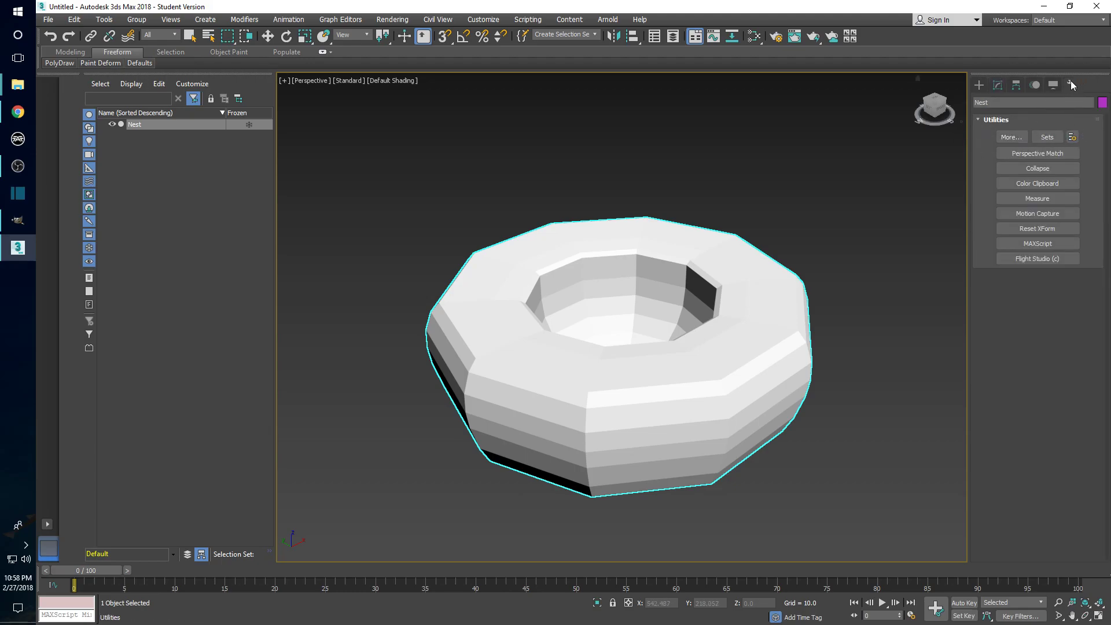
click(1018, 136)
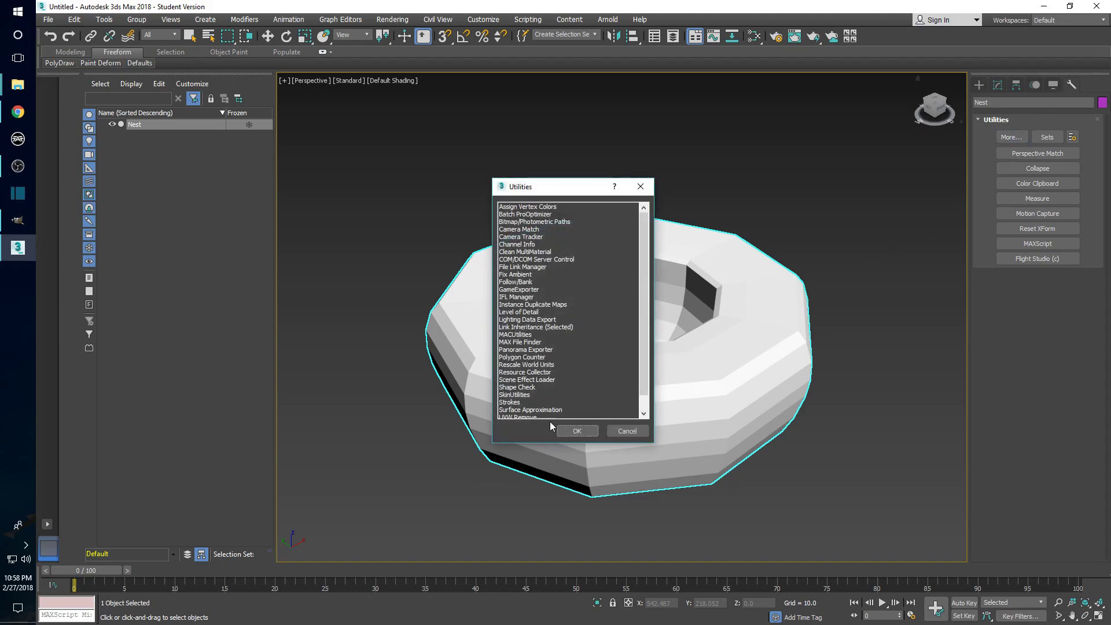
scroll(535, 382, down, 1)
click(517, 403)
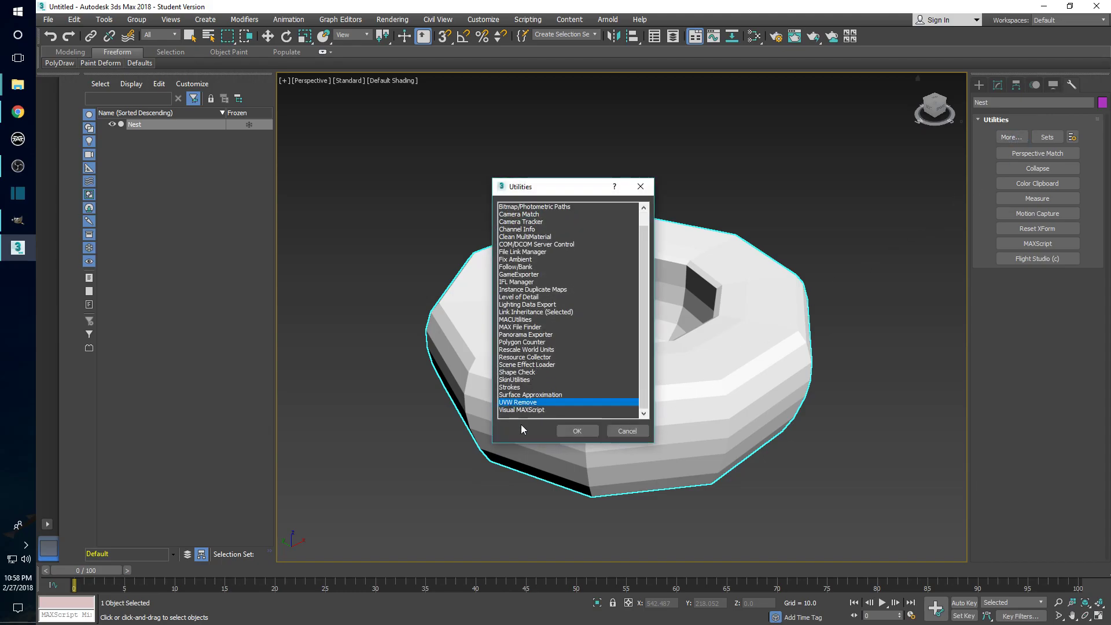
click(575, 431)
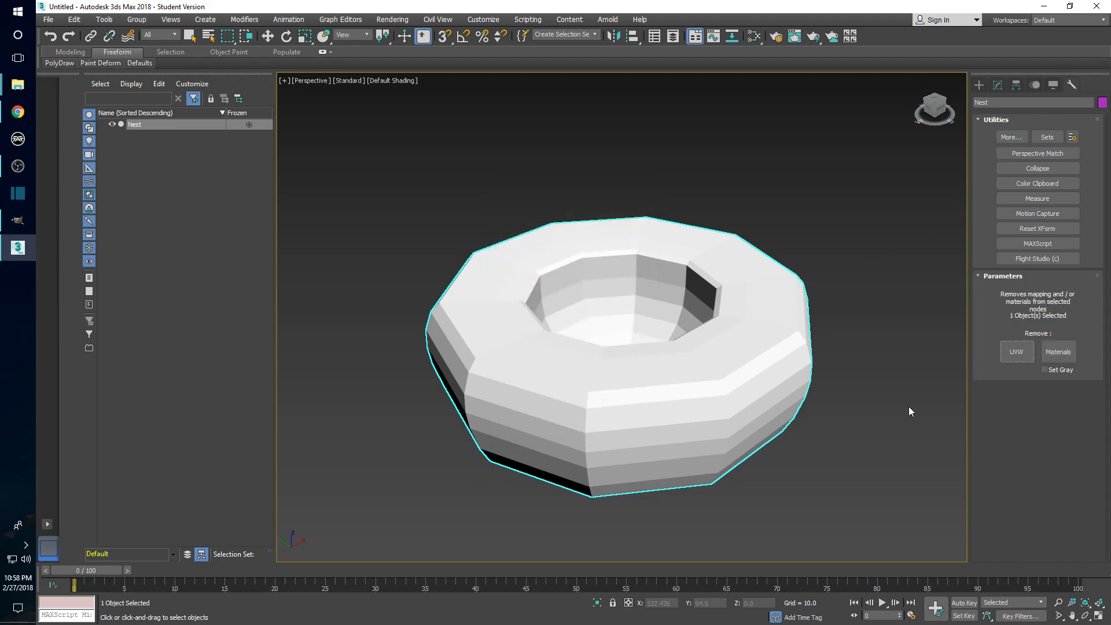
click(1058, 352)
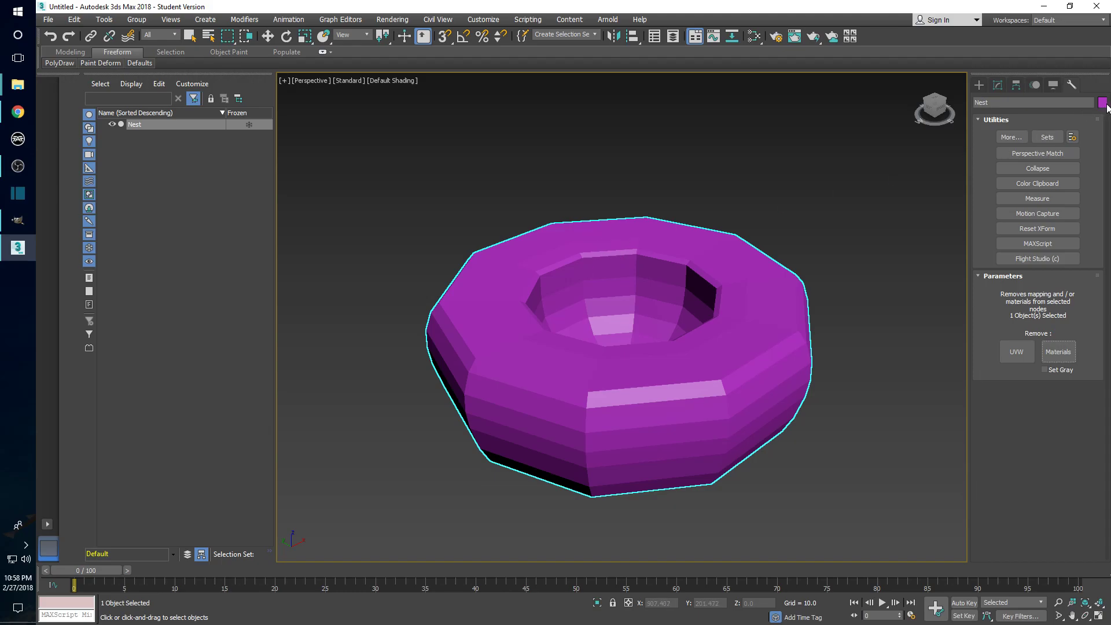
Step: Change the Nest's object color to teal and deselect it
click(1102, 103)
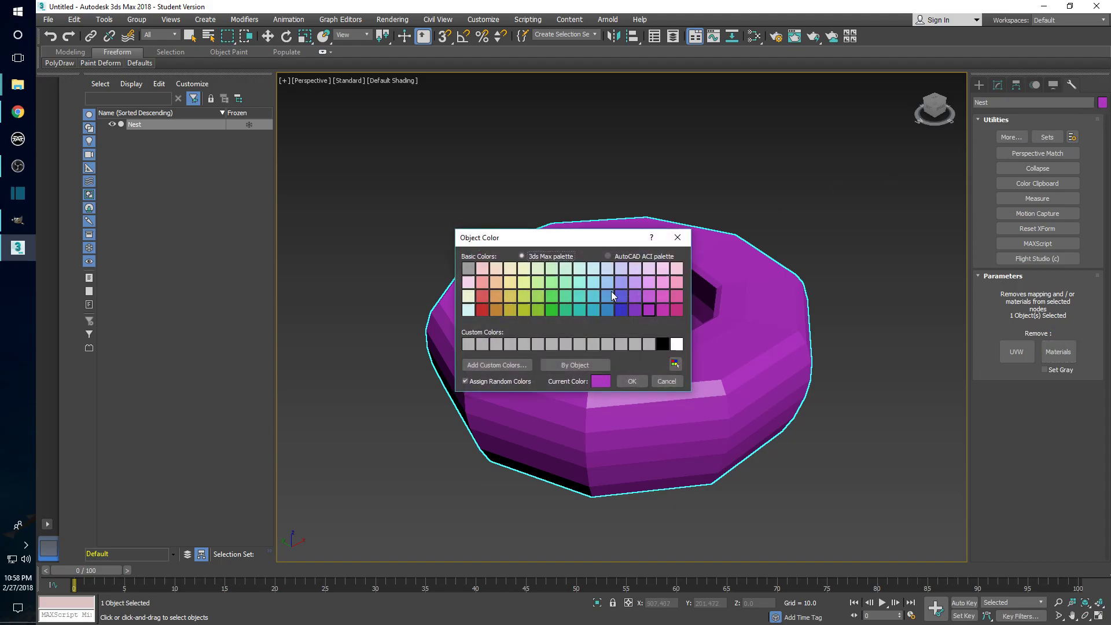
click(595, 310)
click(633, 381)
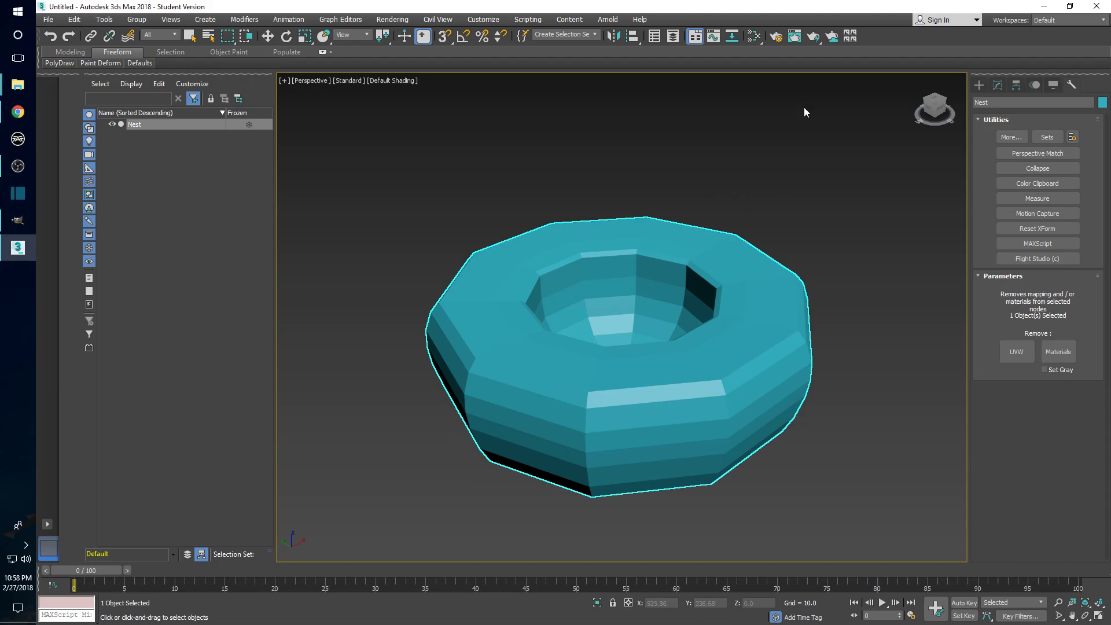
click(725, 149)
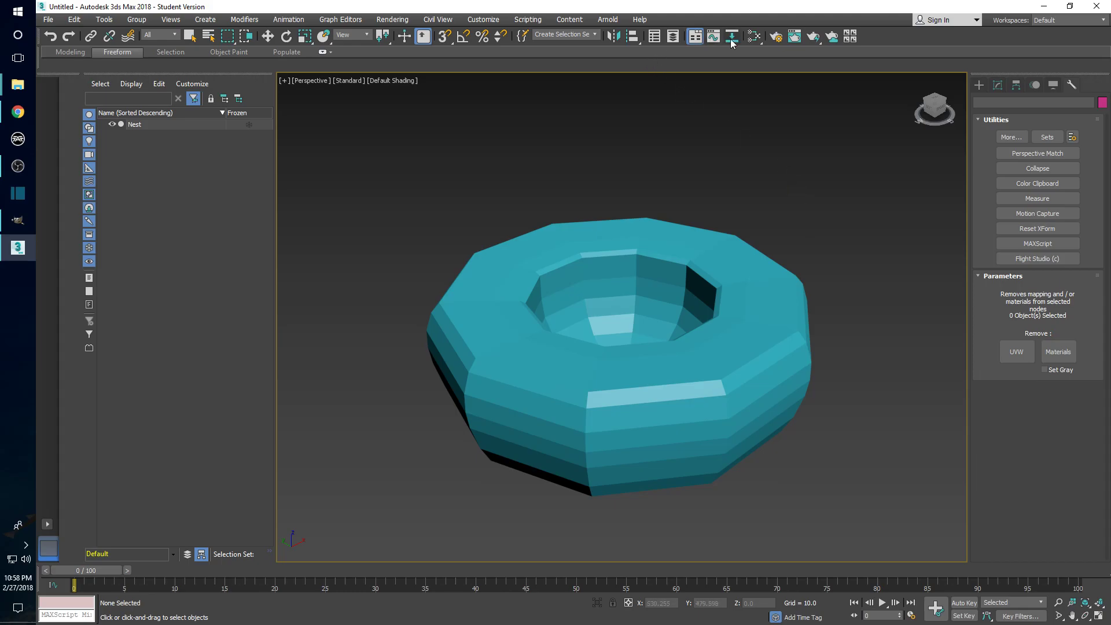
Step: Add the 01 - Default standard material from the sample slots to the Slate Material Editor's View1
click(755, 37)
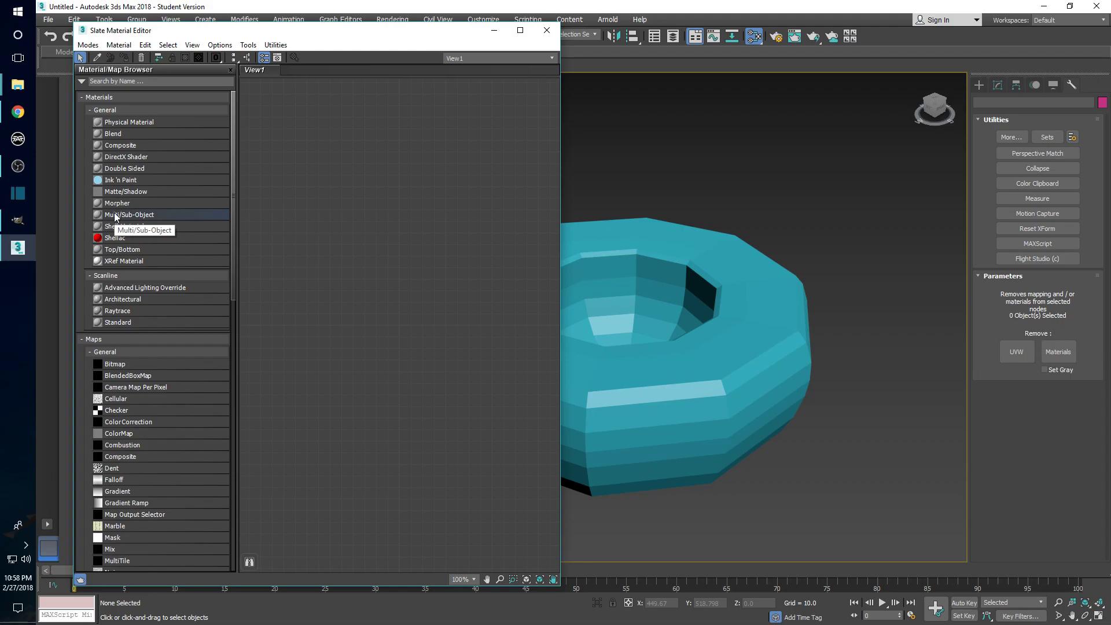
scroll(140, 237, down, 15)
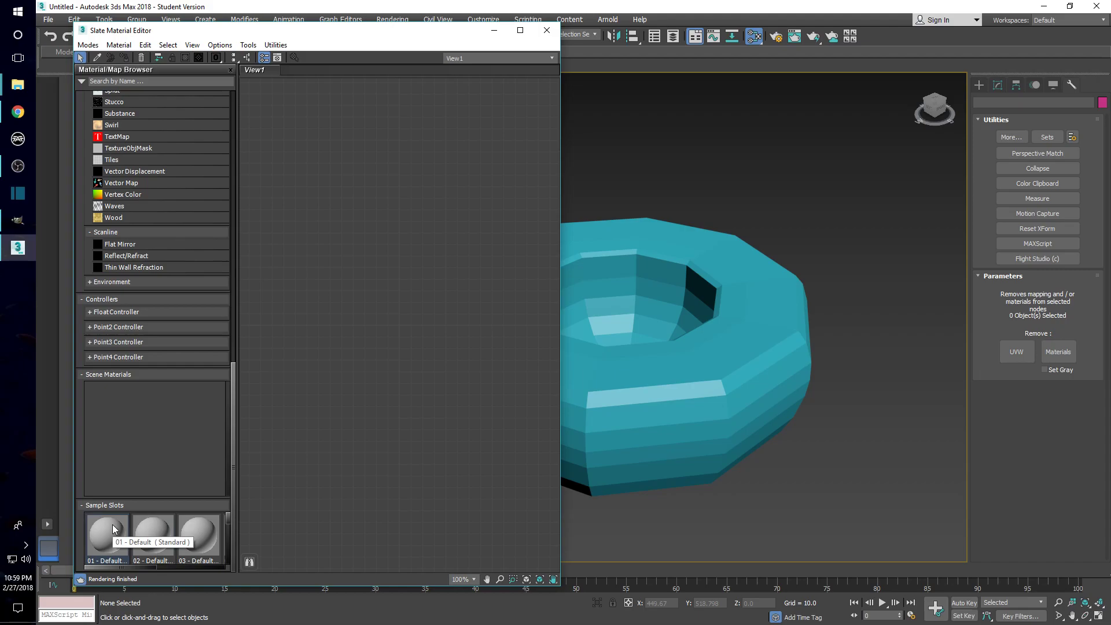
double_click(112, 525)
drag(356, 265, 391, 150)
Step: Rename the 01 - Default material as Bottom
double_click(435, 145)
drag(398, 81, 355, 83)
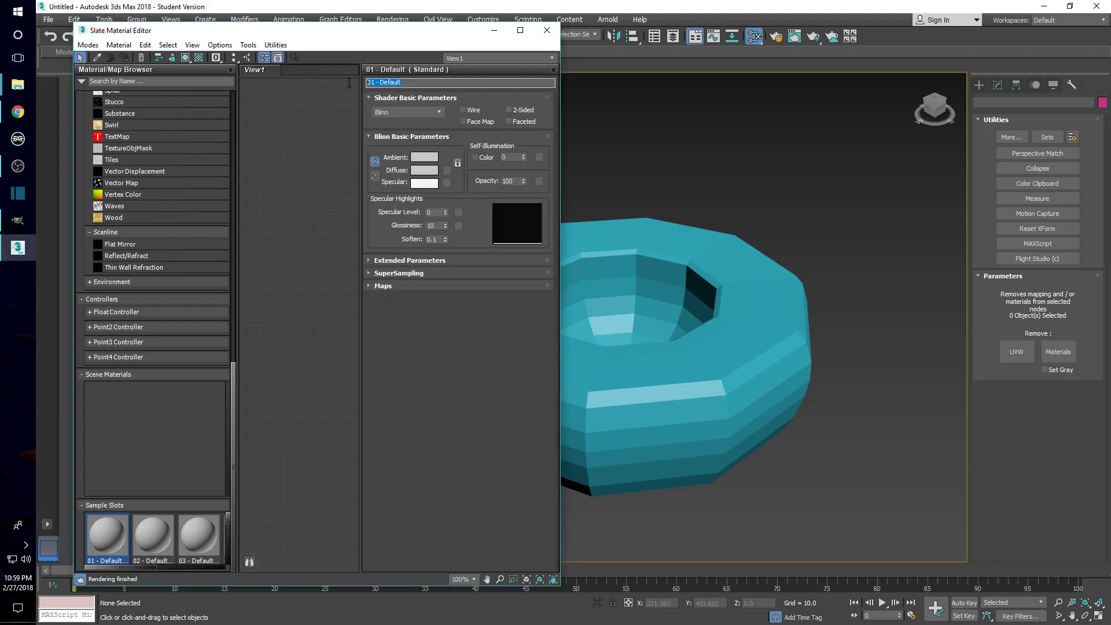
text(Bottom)
click(345, 146)
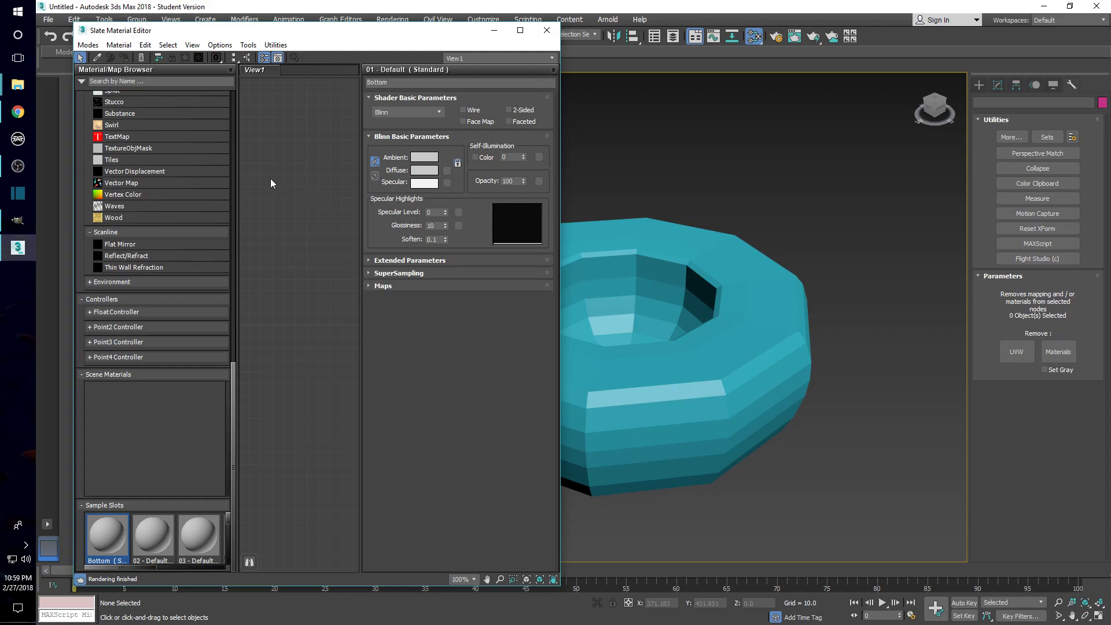
Step: Add a Bitmap map using the nest_bot image and connect it to the Bottom material's Diffuse Color
scroll(158, 138, up, 10)
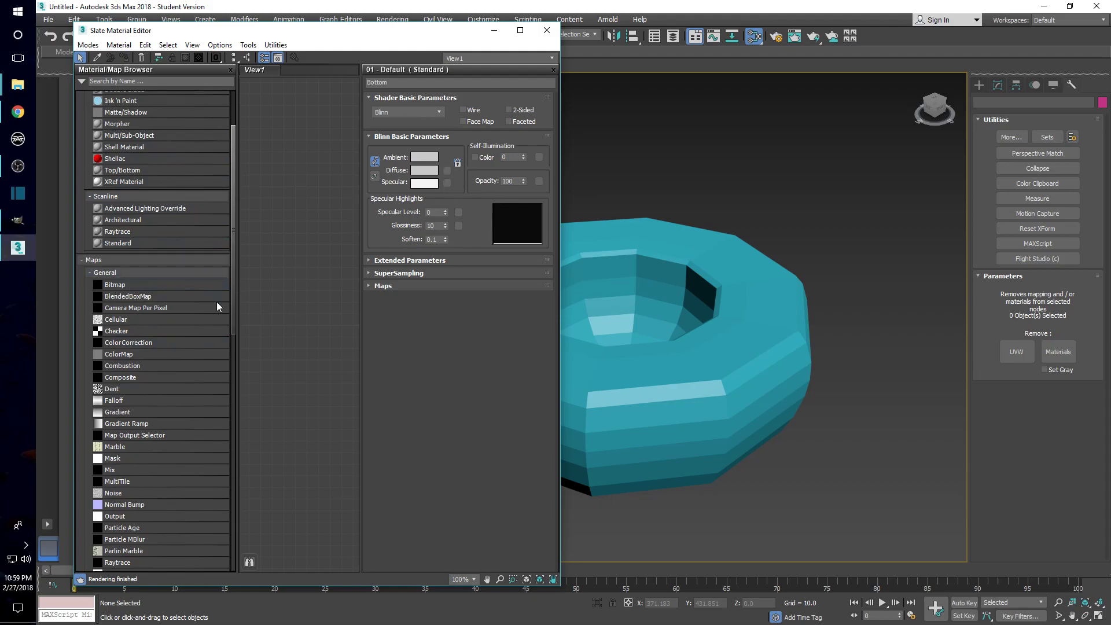
click(553, 71)
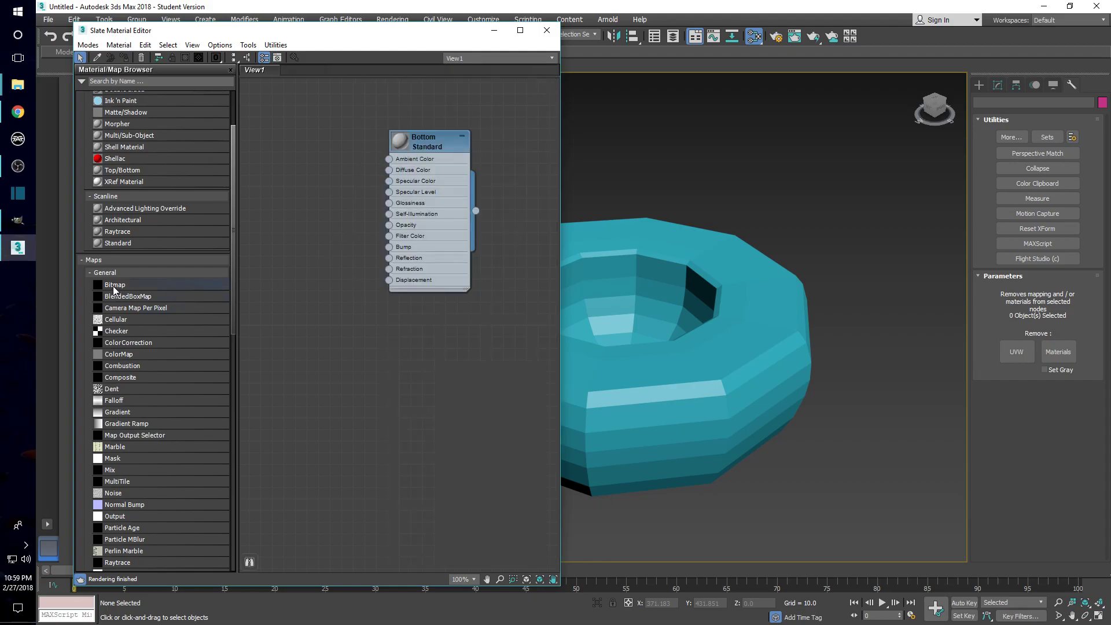
drag(114, 286, 243, 210)
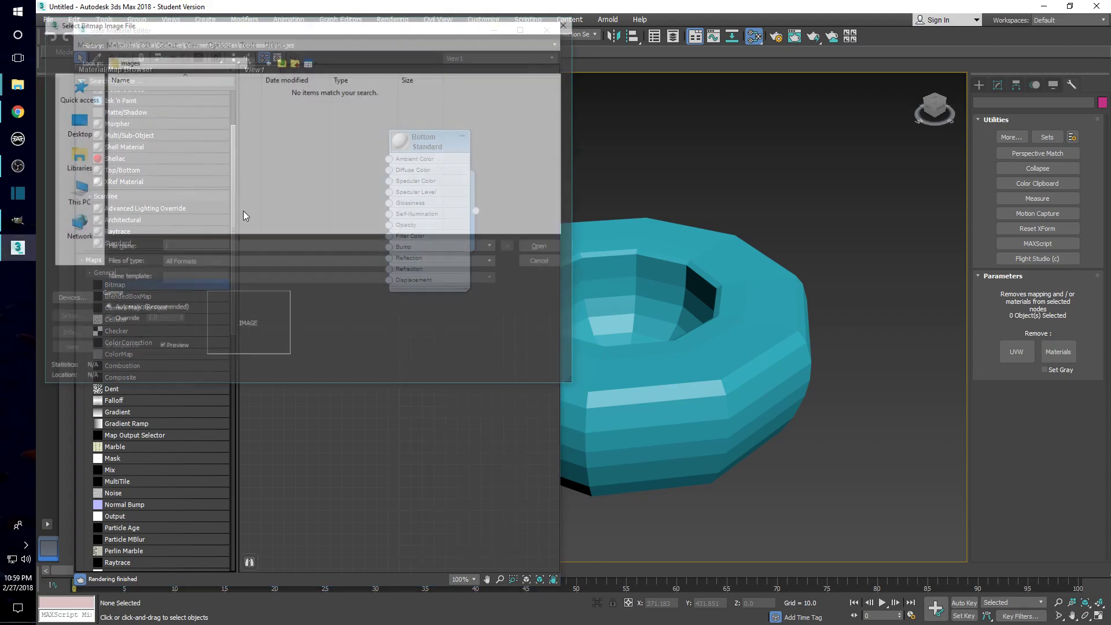
click(75, 123)
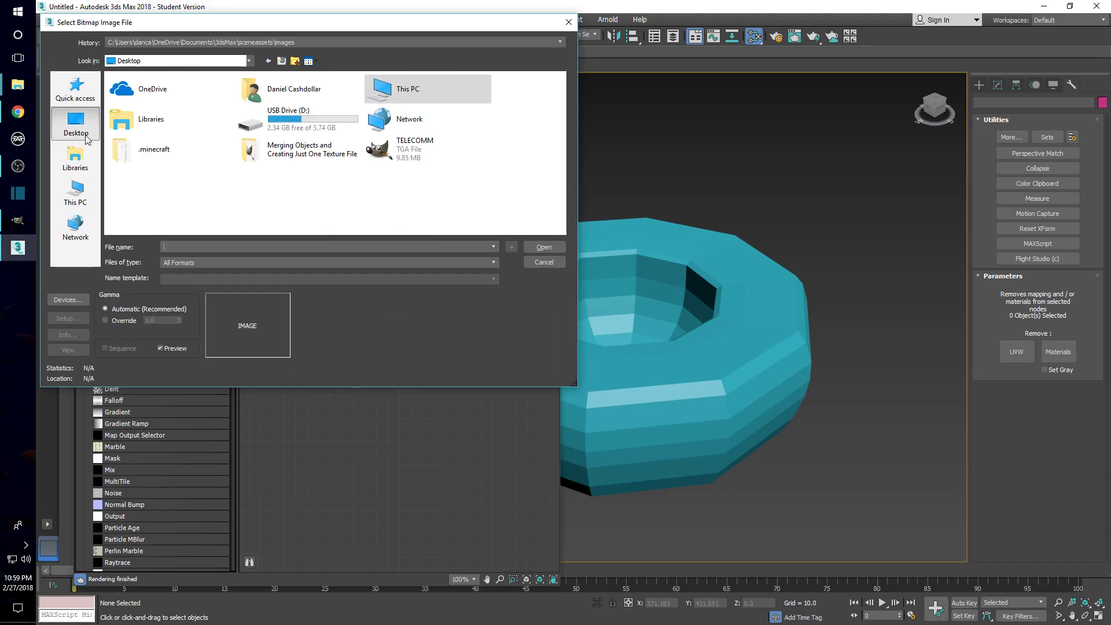
double_click(288, 154)
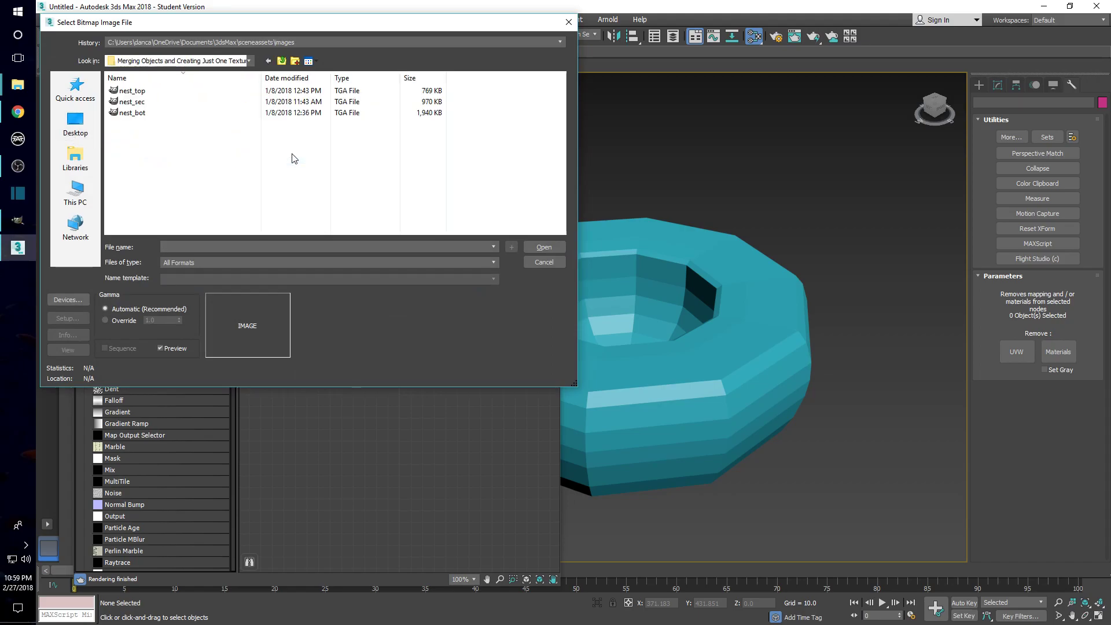
click(144, 112)
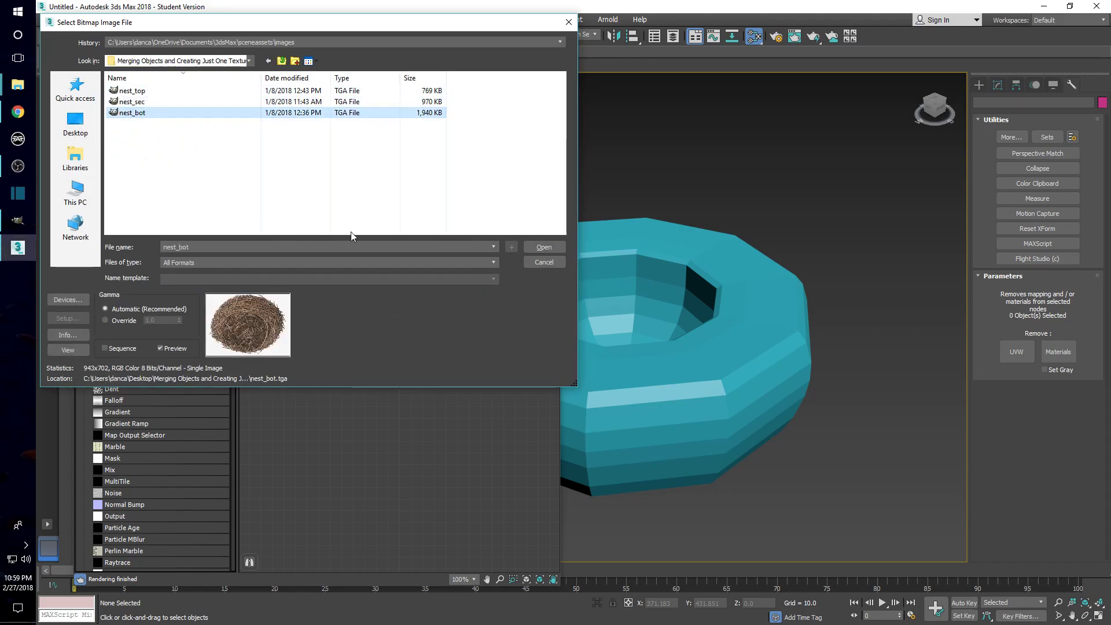
click(552, 247)
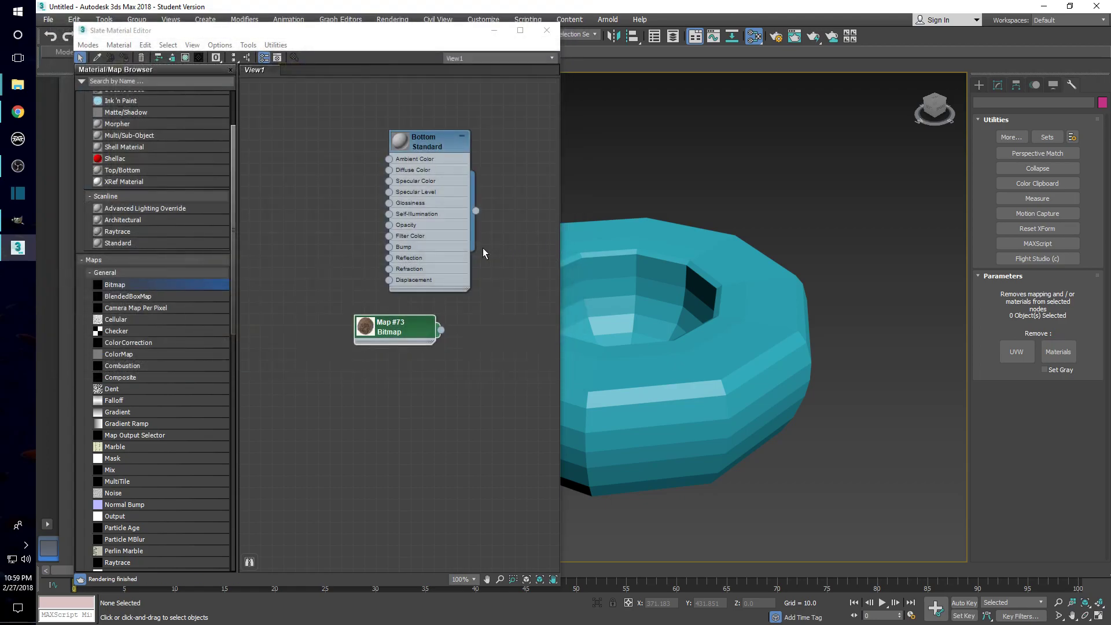
drag(405, 329, 389, 170)
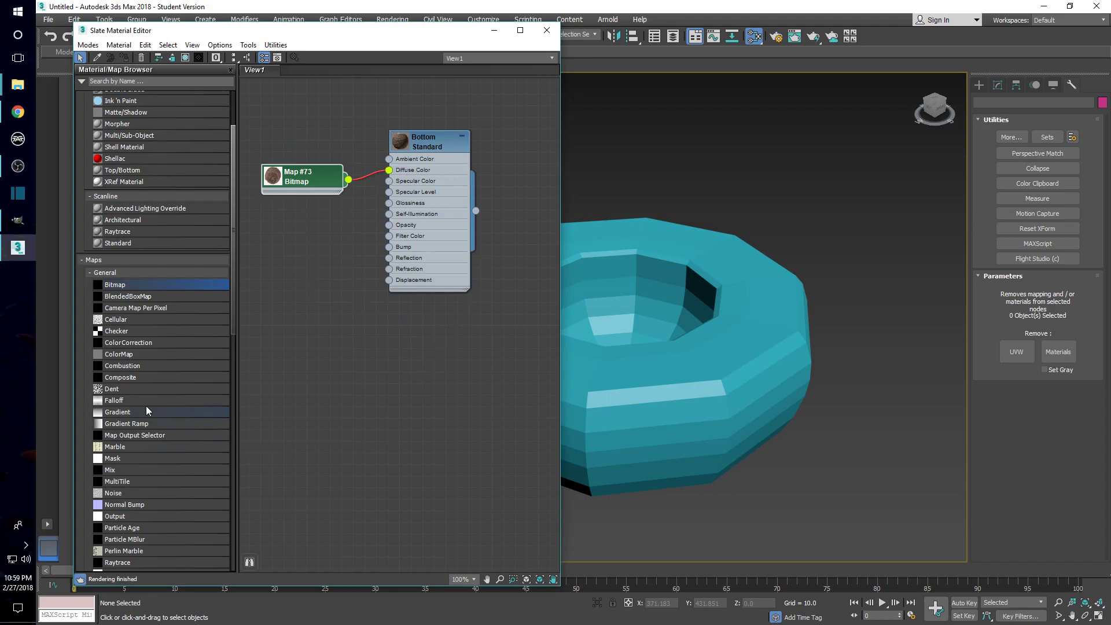
Step: Add the 02 - Default material from the sample slots below Bottom in View1 and rename it as Sides
scroll(175, 404, down, 15)
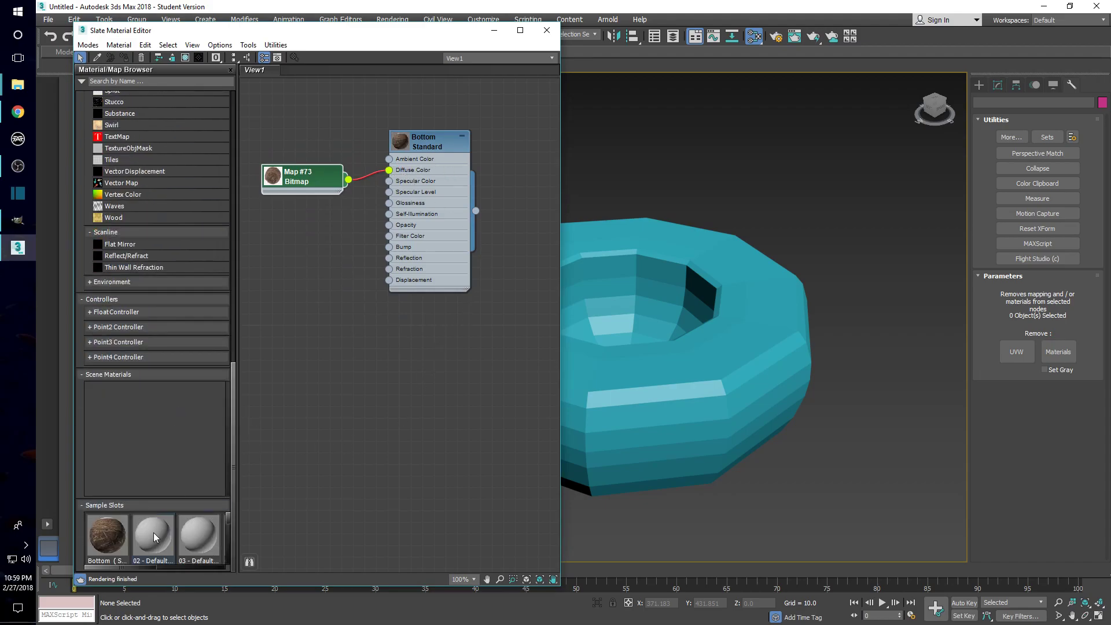
drag(154, 532, 426, 327)
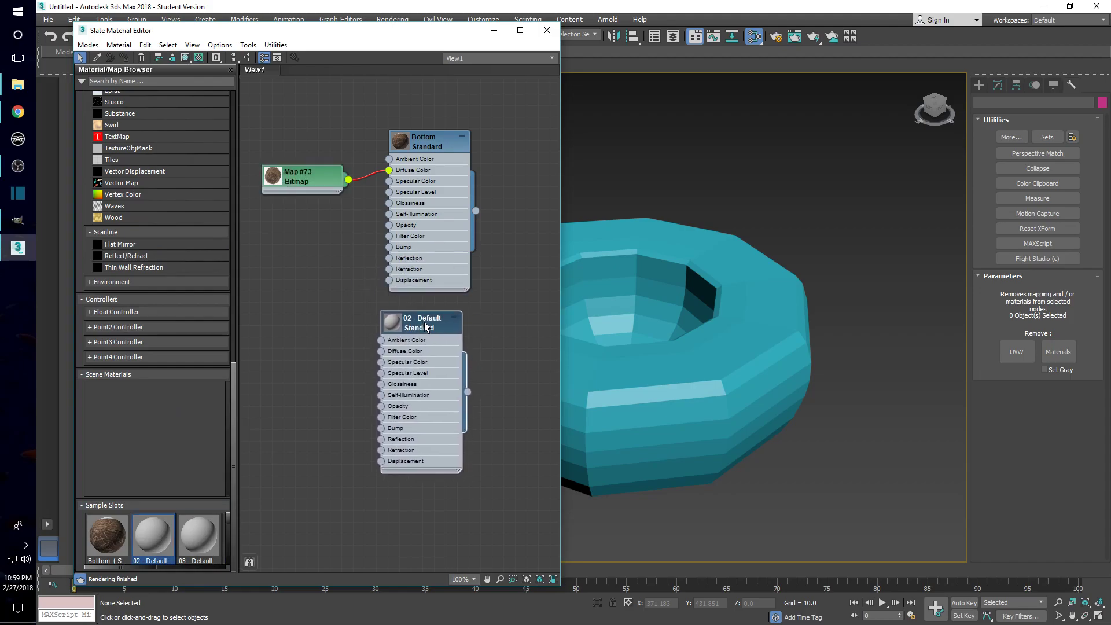
double_click(421, 327)
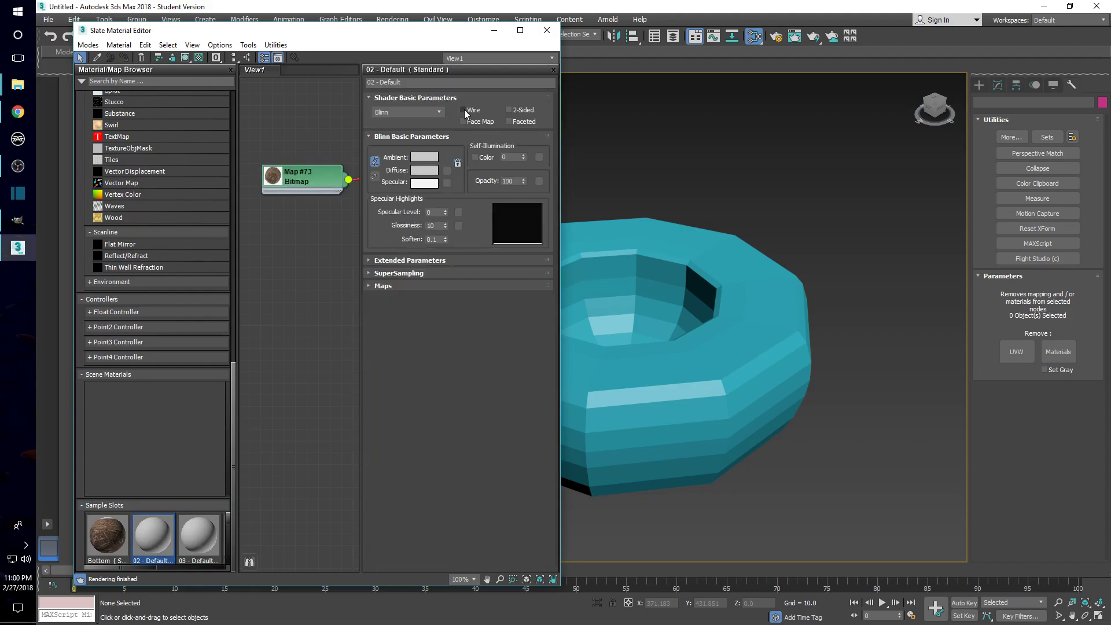
click(420, 81)
text(Sides)
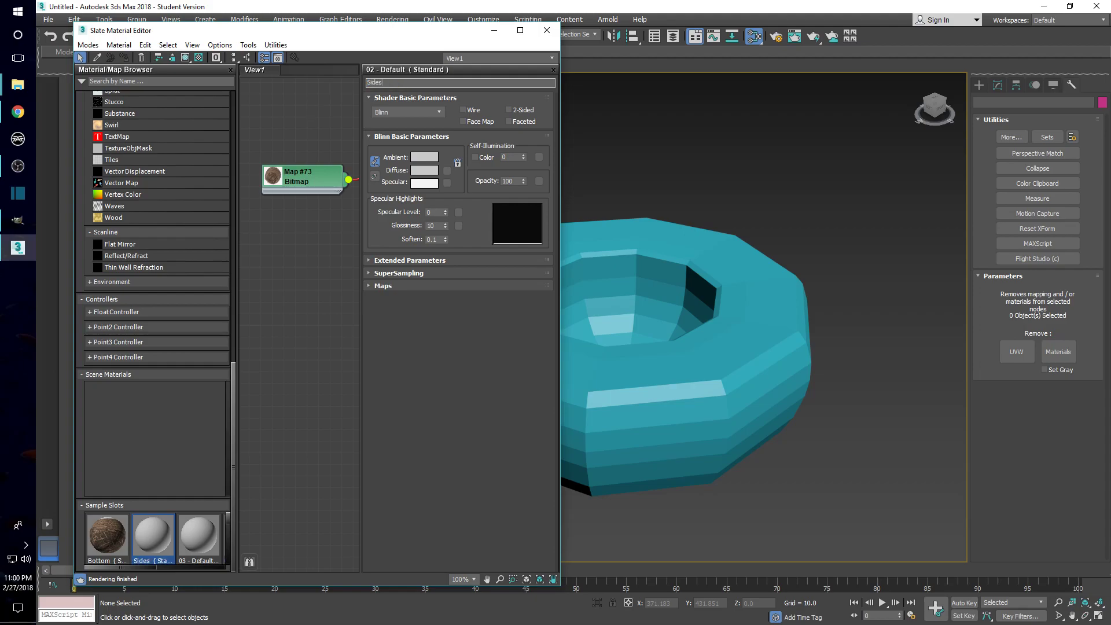
key(Return)
Step: Assign a Bitmap map with the nest_sec image to the Sides material's Diffuse color and close its parameters
click(445, 172)
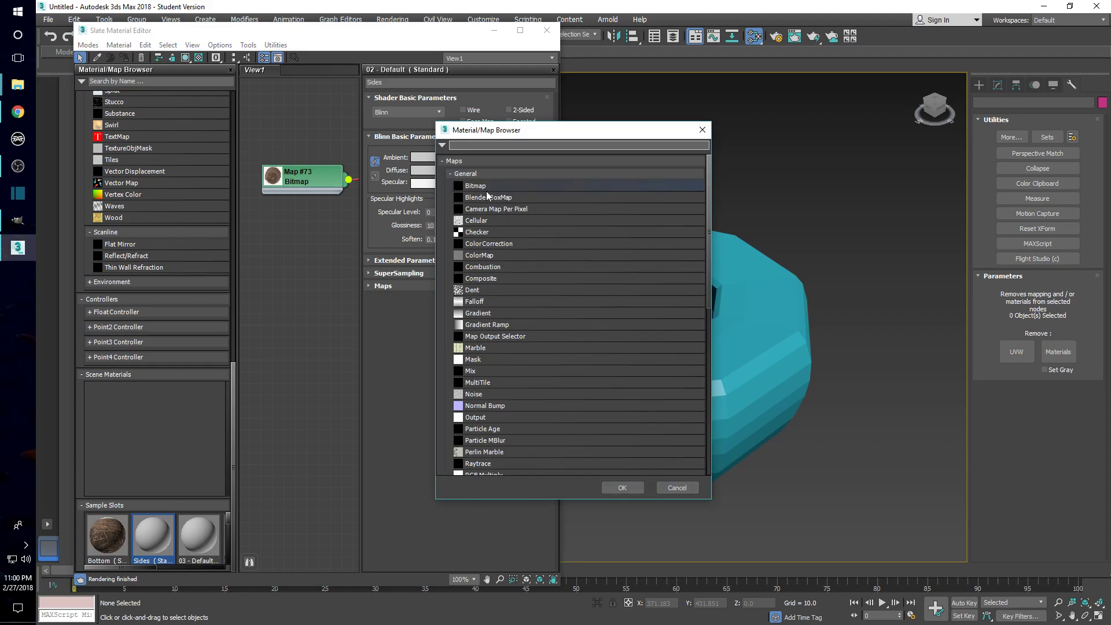
click(501, 188)
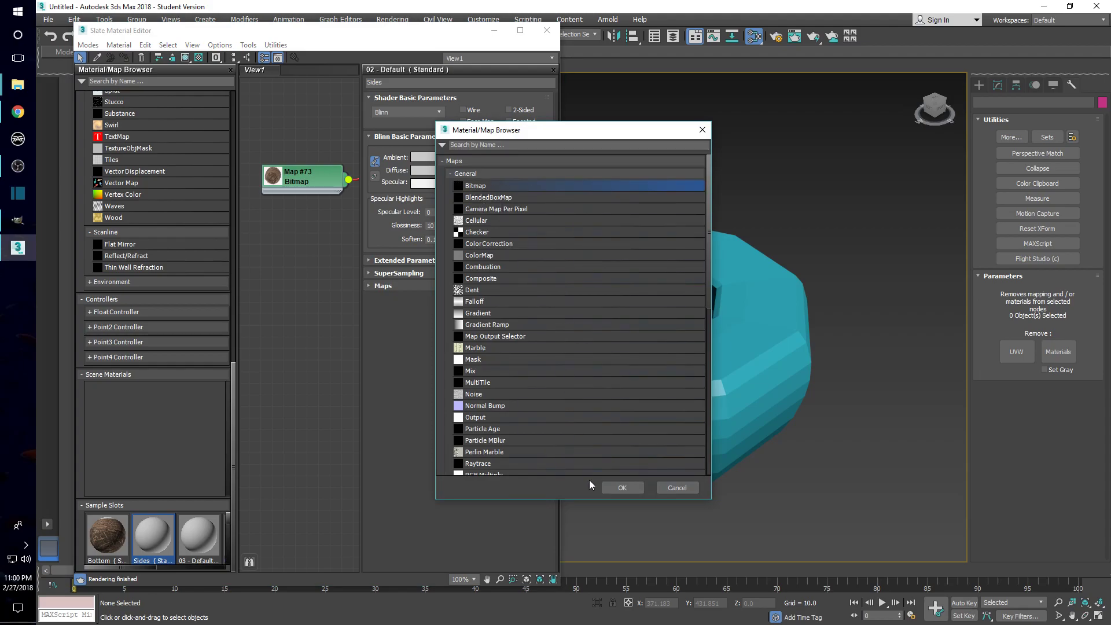
click(611, 486)
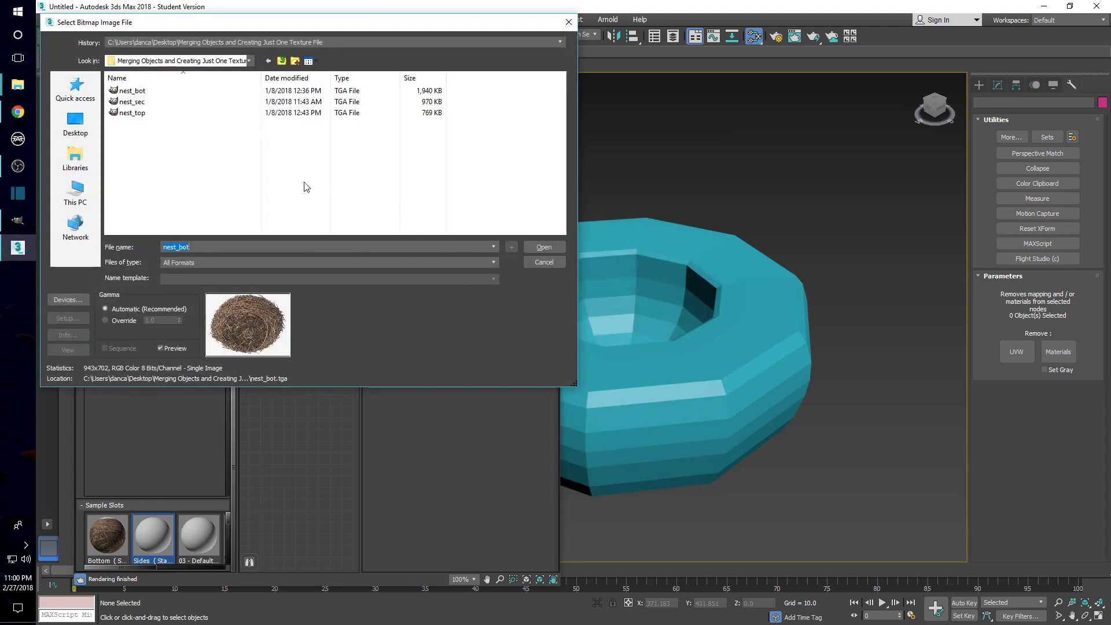
click(152, 103)
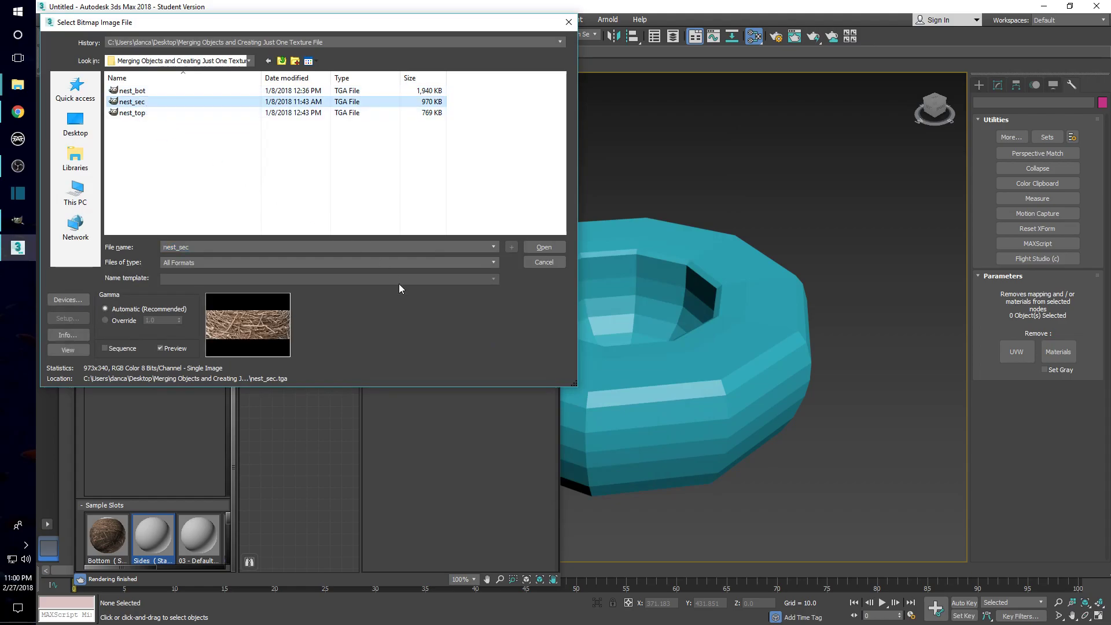
click(544, 247)
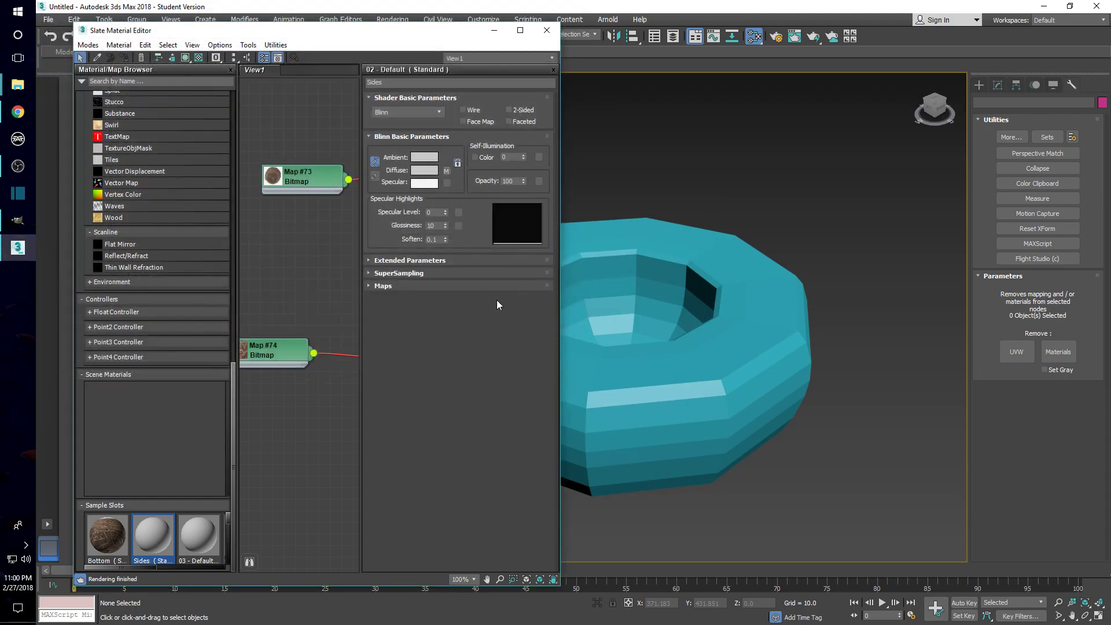
click(553, 71)
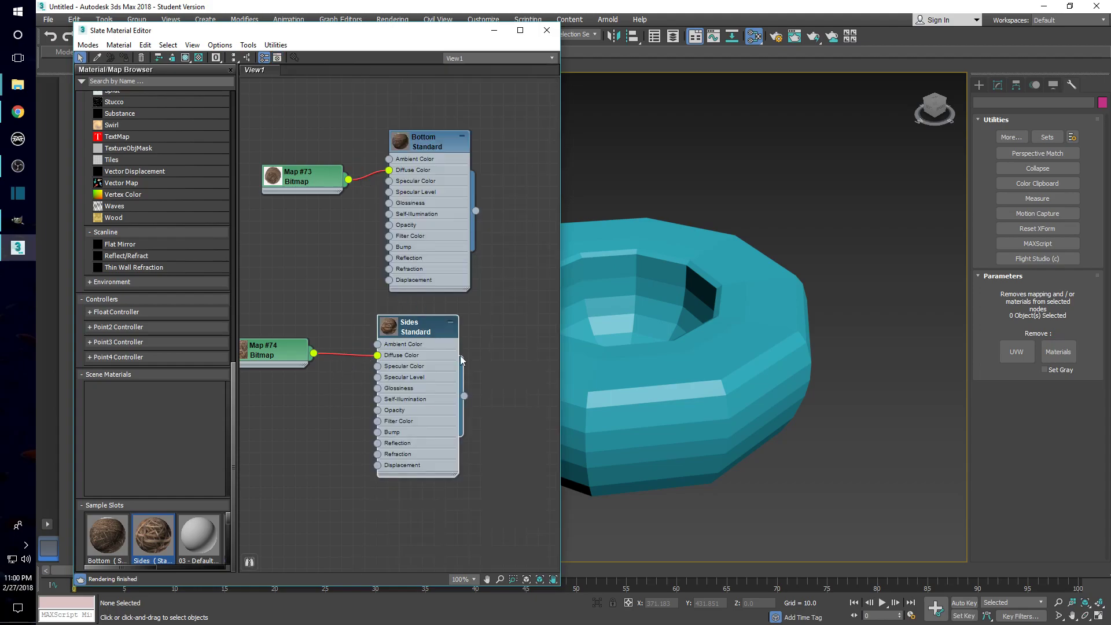
Step: Add the 03 - Default material to View1, rename it as Top and line its node up below Sides
middle_drag(339, 418, 391, 280)
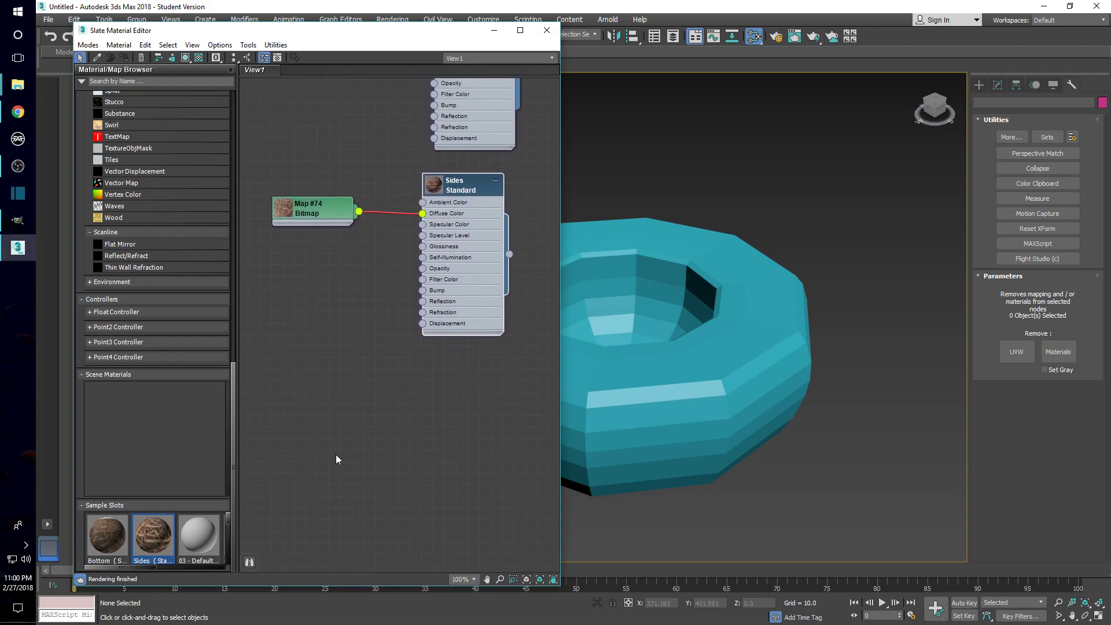
drag(203, 539, 383, 291)
drag(390, 261, 449, 389)
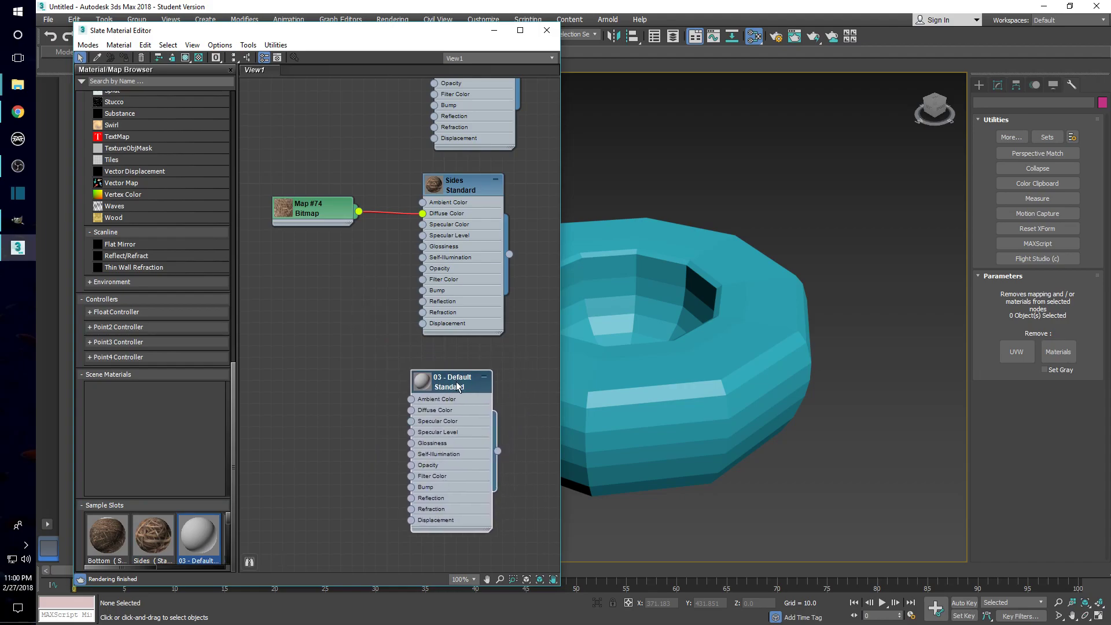
double_click(458, 386)
click(402, 83)
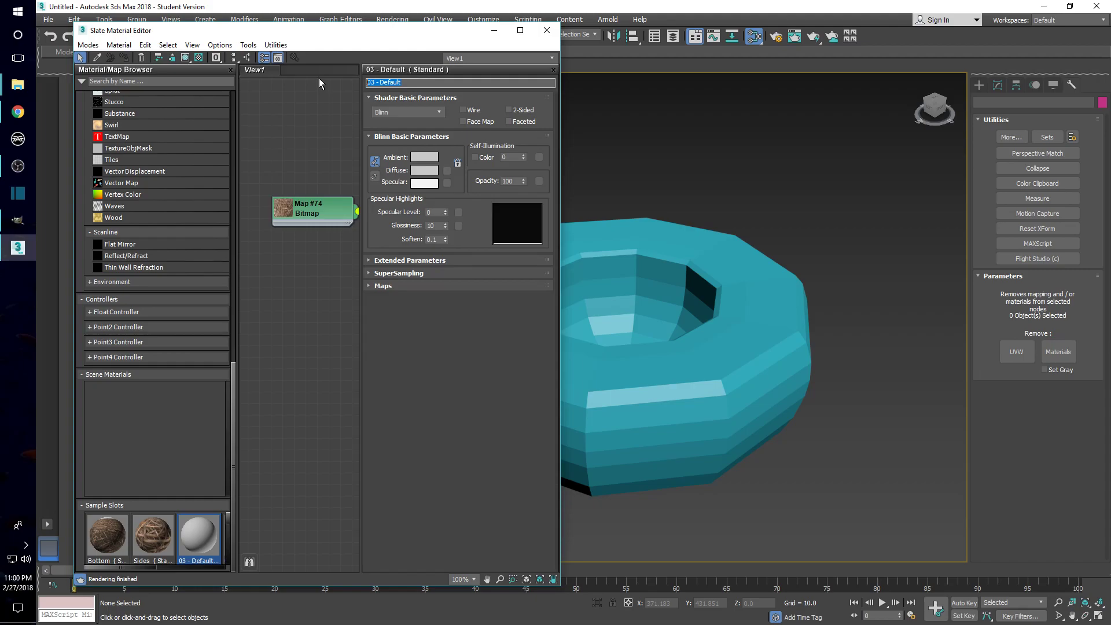
text(Top)
click(552, 70)
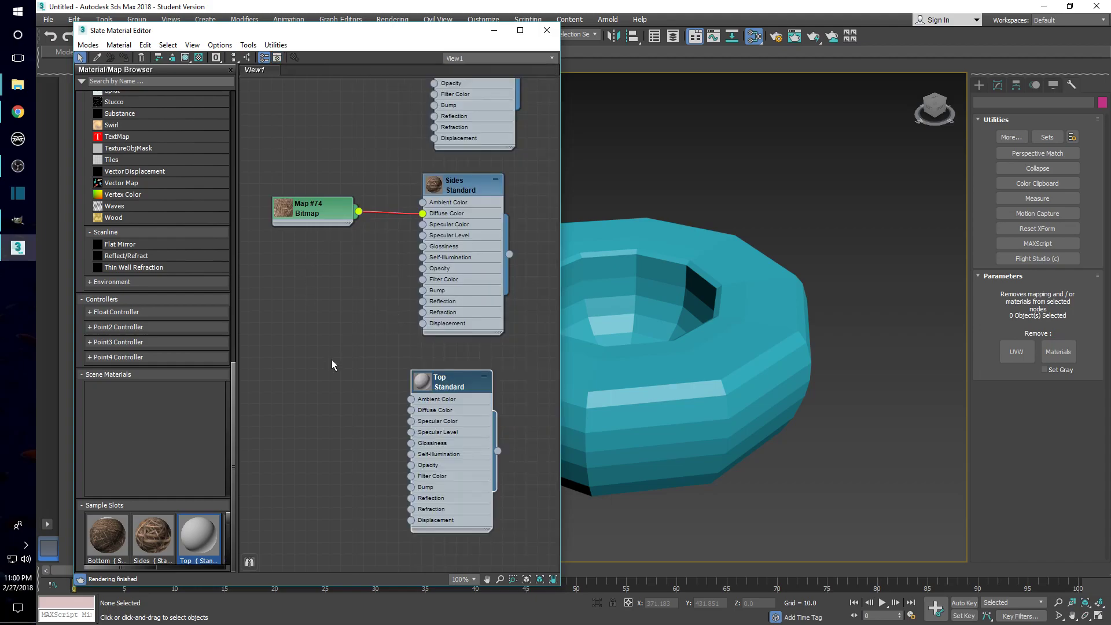
mouse_move(435, 387)
mouse_down()
mouse_move(456, 373)
mouse_move(447, 375)
mouse_up()
Step: Add a Bitmap map using the nest_top image and connect it to the Top material's Diffuse Color
scroll(101, 252, up, 8)
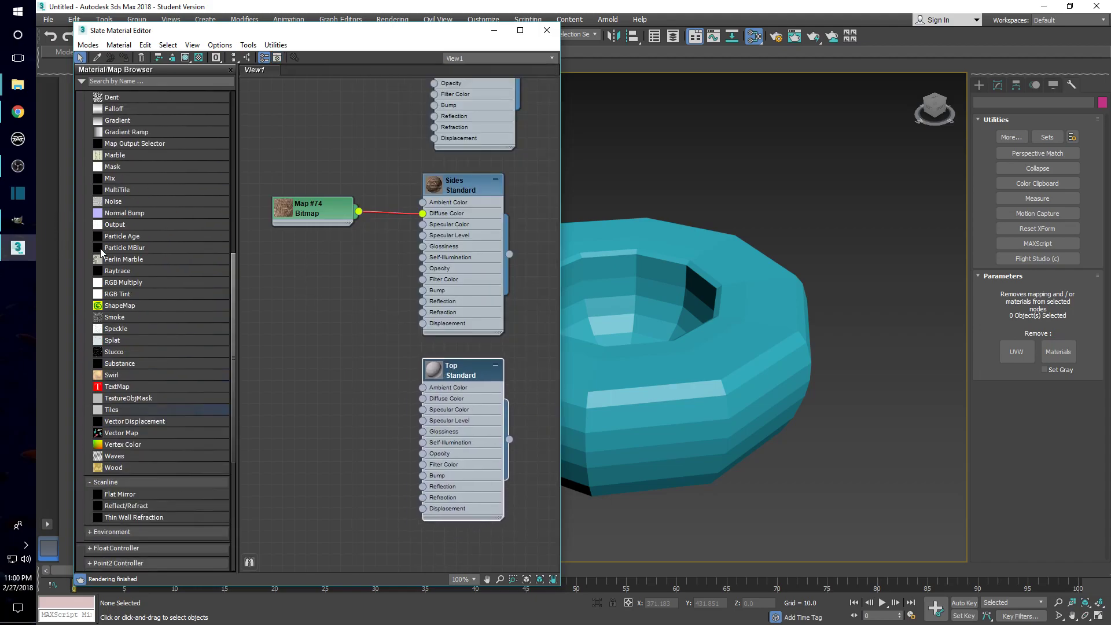
scroll(102, 253, up, 7)
click(119, 285)
drag(118, 284, 395, 262)
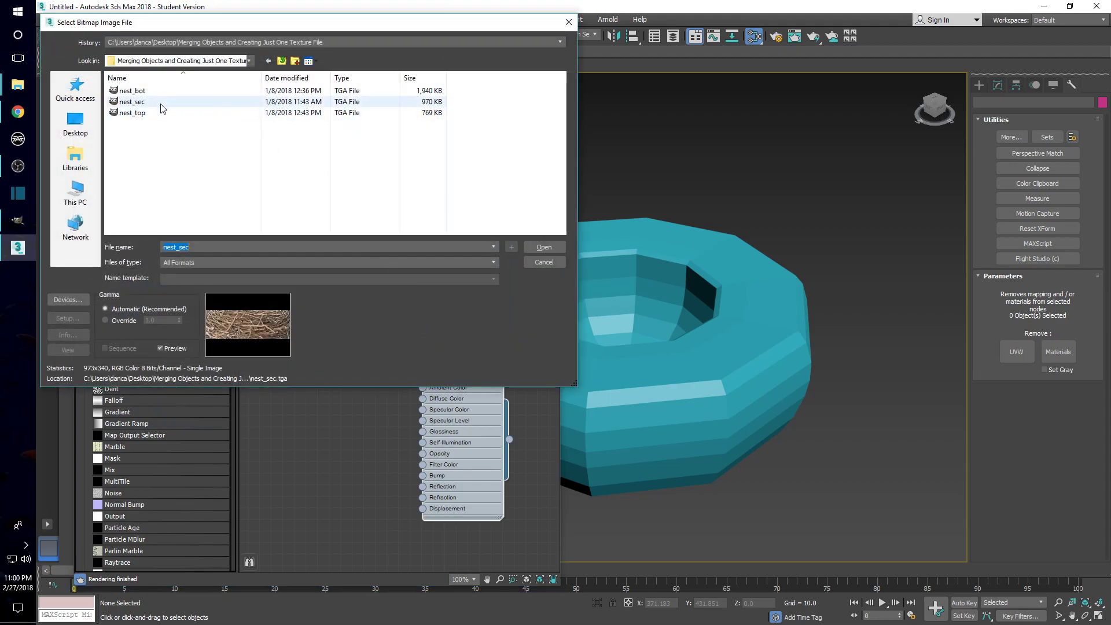
click(151, 113)
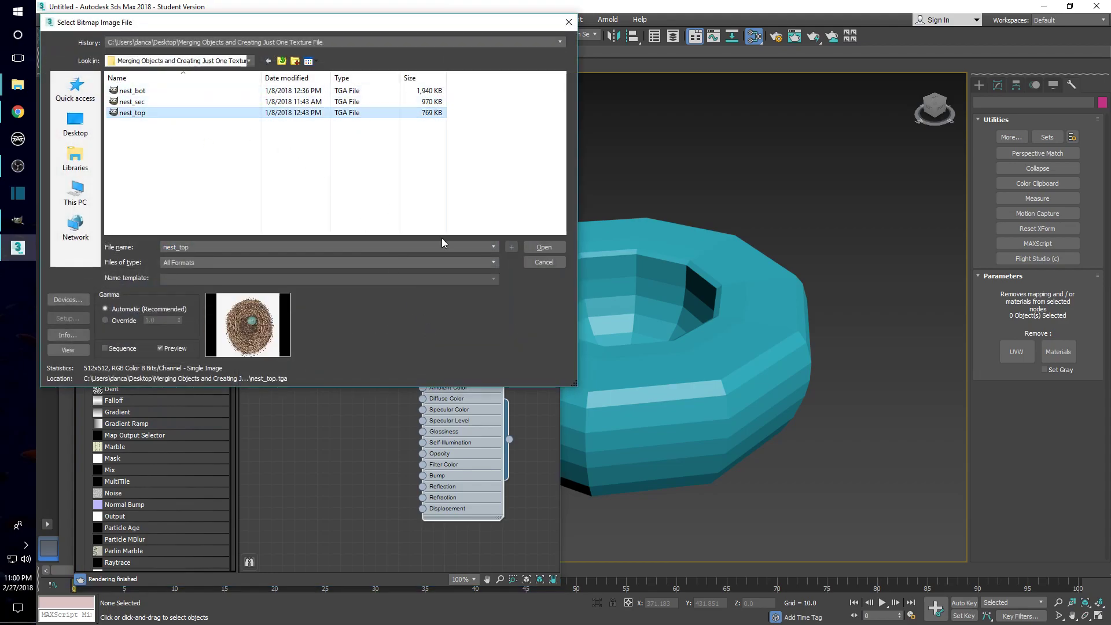
click(554, 247)
drag(428, 328, 423, 398)
middle_drag(359, 484, 373, 440)
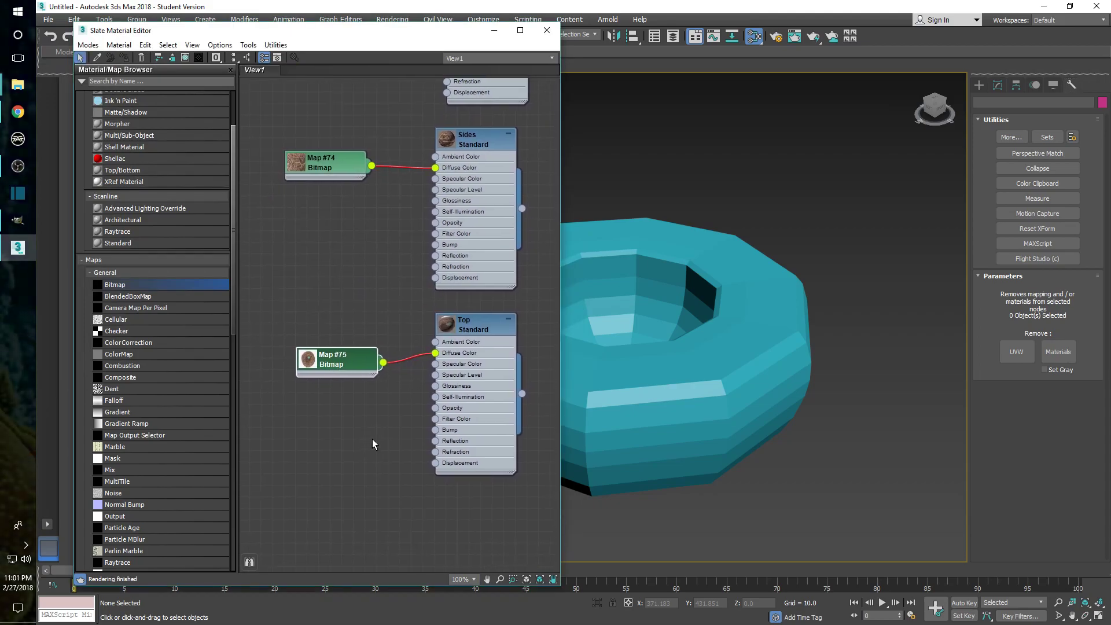
middle_drag(358, 234, 345, 356)
scroll(351, 359, down, 1)
scroll(346, 411, down, 1)
Step: Select the Nest object in a straight-on view of its underside
click(902, 409)
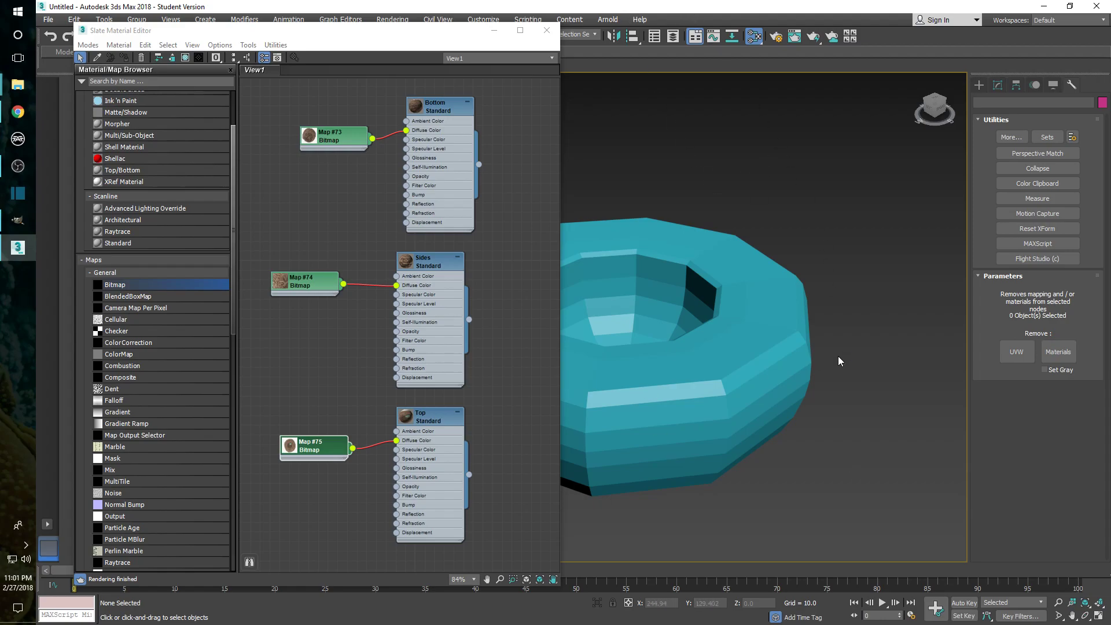
middle_drag(732, 375, 891, 343)
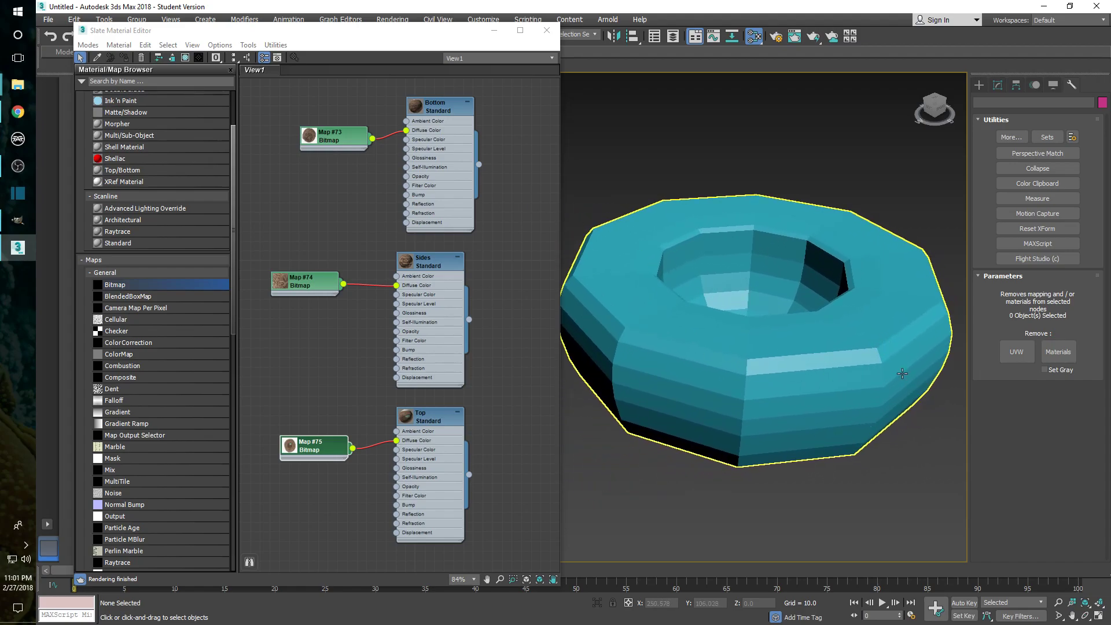
alt+middle_drag(735, 417, 765, 338)
middle_drag(726, 467, 802, 264)
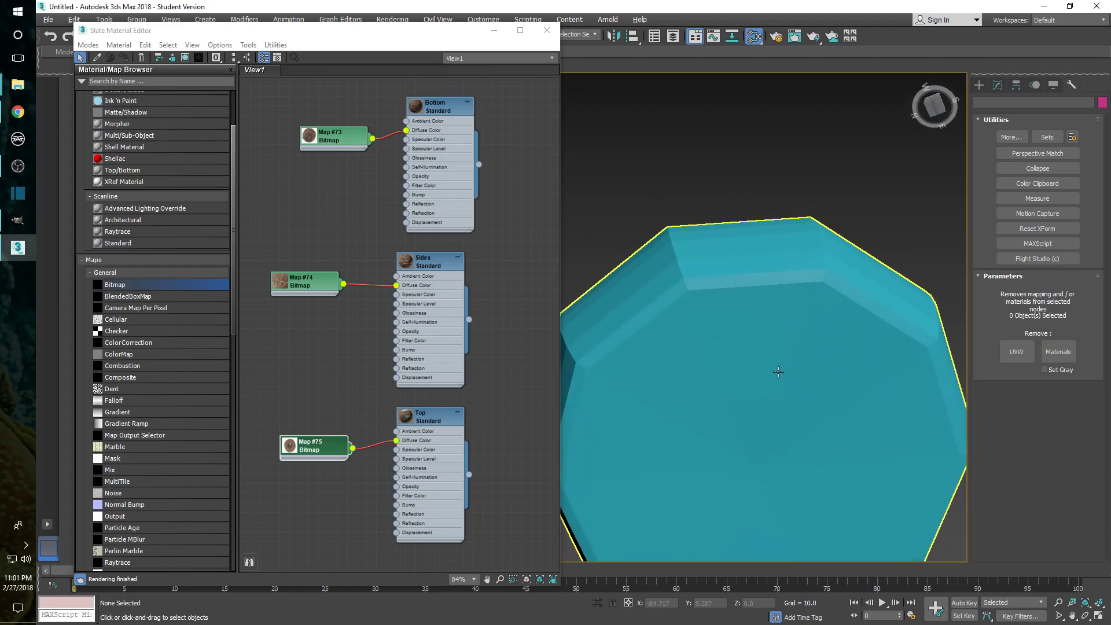
alt+middle_drag(782, 362, 781, 351)
middle_drag(758, 417, 772, 320)
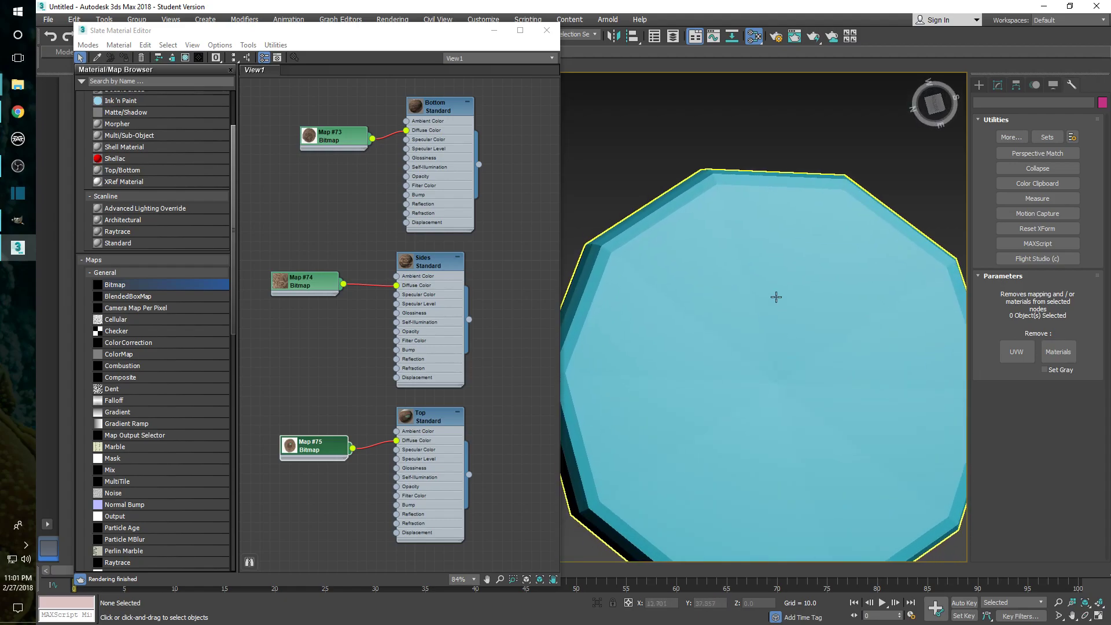
click(935, 106)
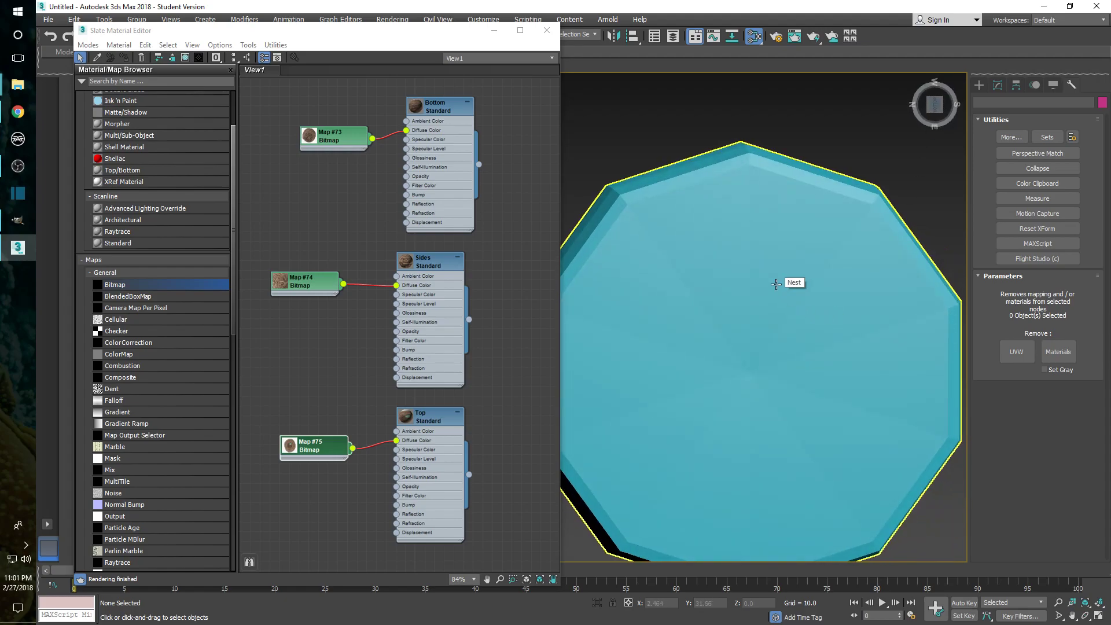
click(792, 229)
scroll(810, 266, up, 1)
scroll(781, 307, down, 4)
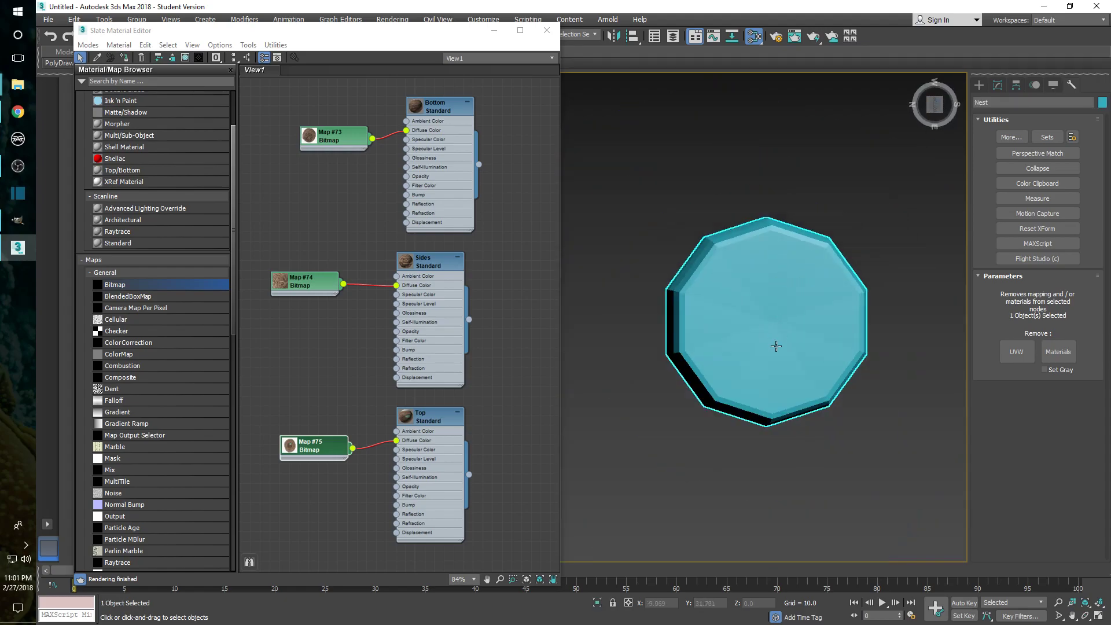
Step: Enter the Nest's Polygon sub-object level for editing and minimize the Slate Material Editor
click(996, 85)
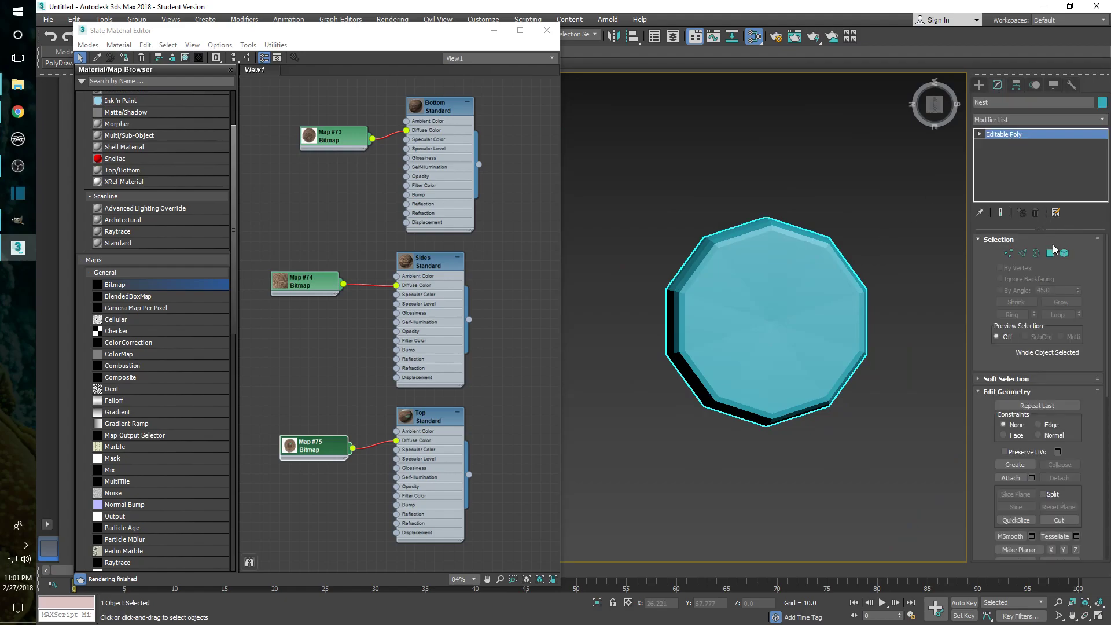
click(1050, 255)
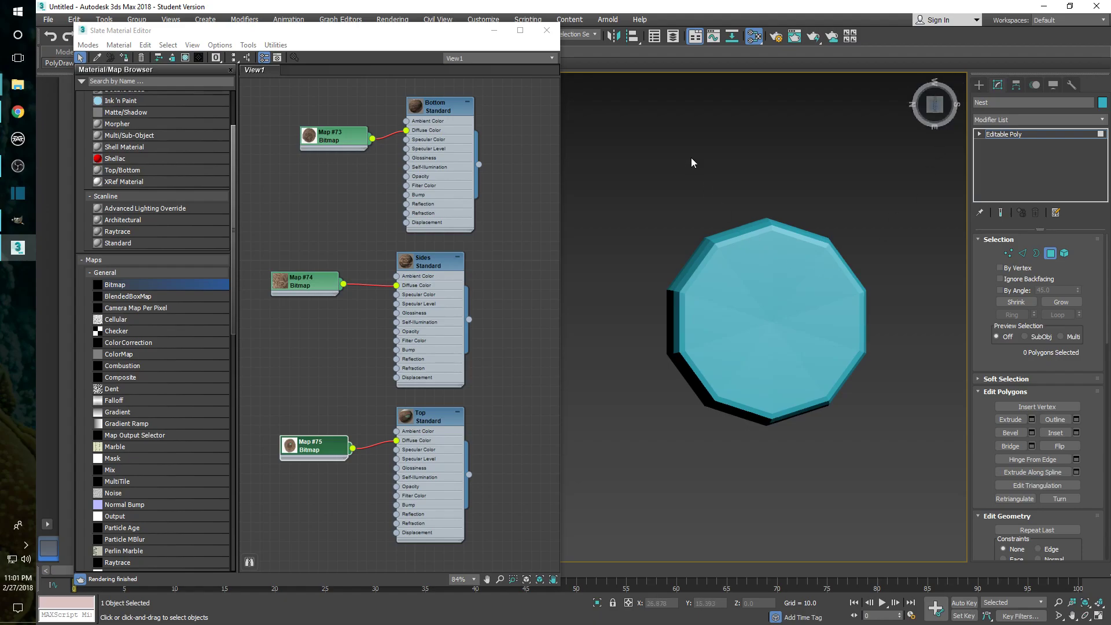
click(494, 30)
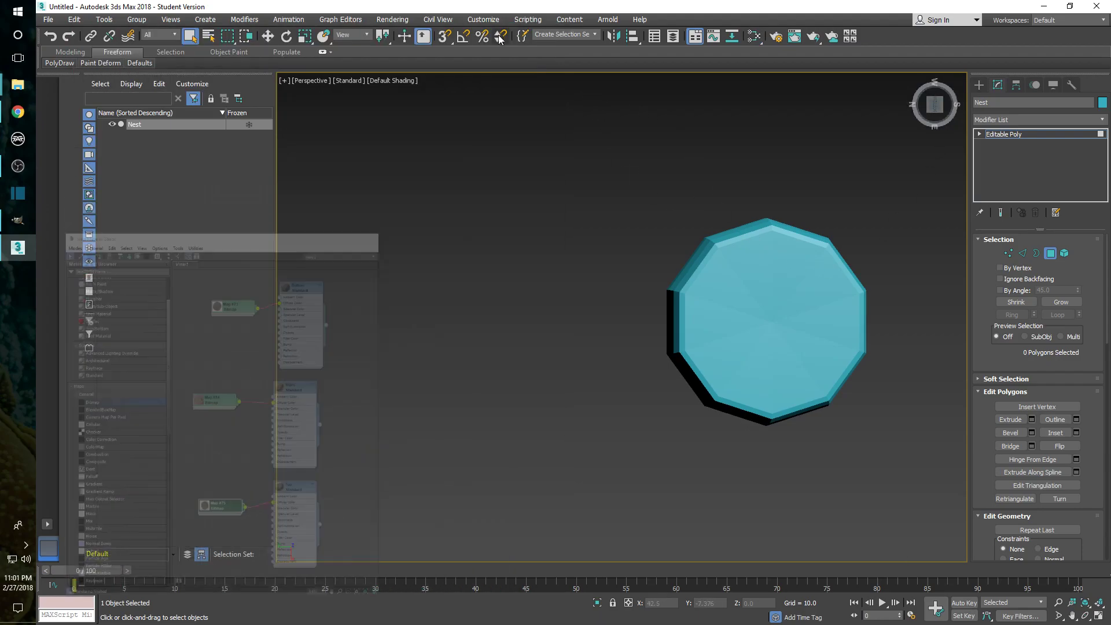
Step: Switch the viewport to Orthographic, reopen the Slate Material Editor and select all ten wedge polygons of the Nest's flat underside
click(313, 81)
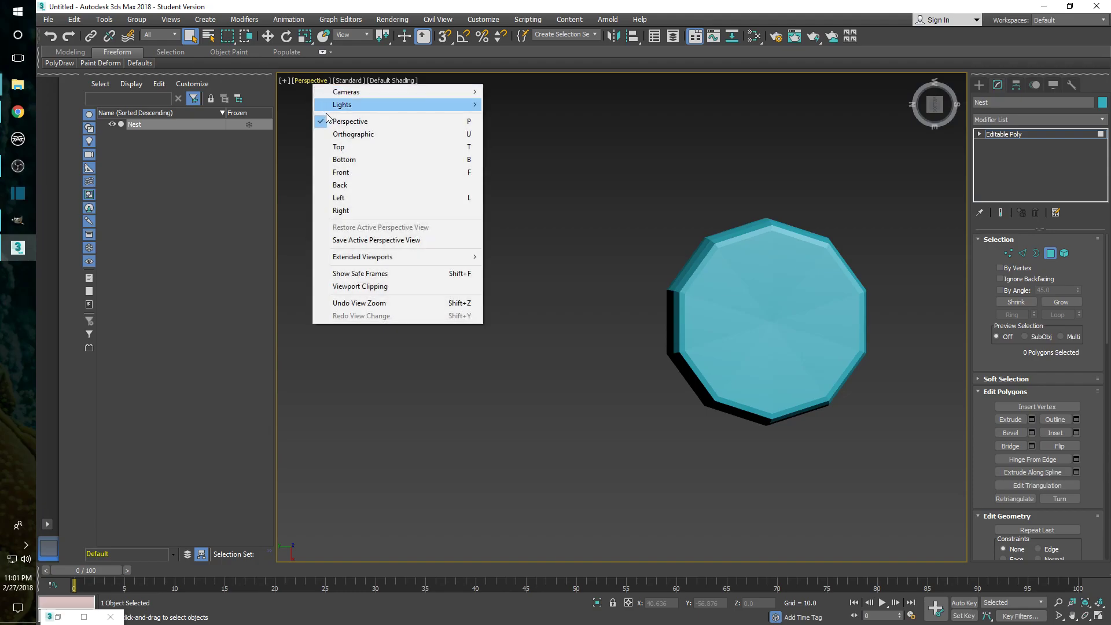
click(341, 134)
middle_drag(773, 301, 687, 296)
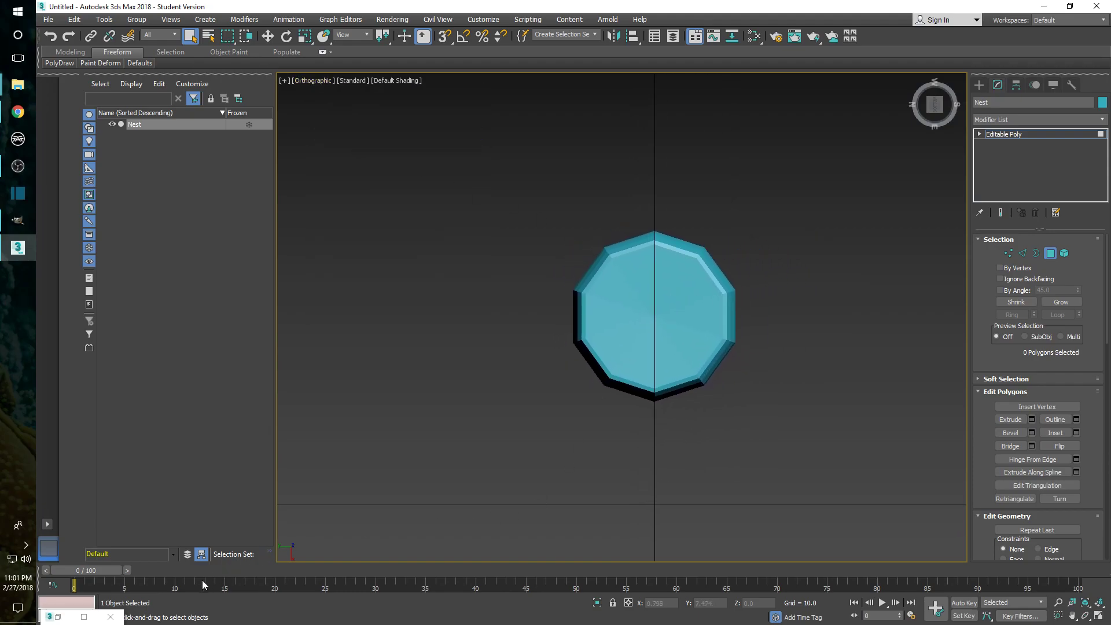
click(68, 620)
middle_drag(704, 412, 784, 405)
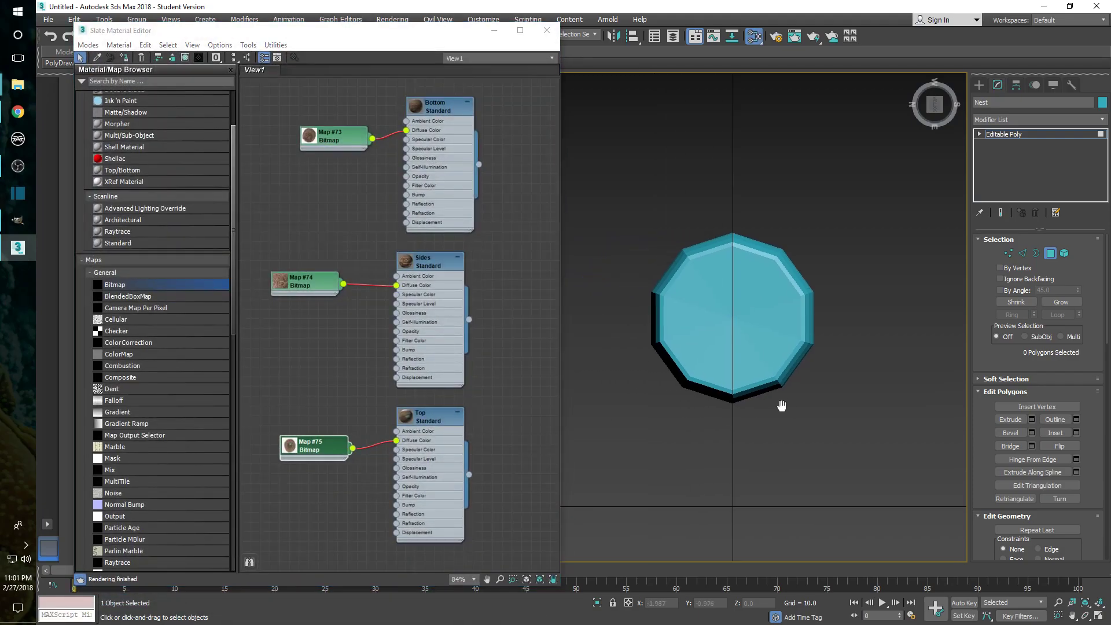
mouse_move(723, 273)
mouse_down()
mouse_move(745, 269)
mouse_move(774, 295)
mouse_move(777, 331)
mouse_move(746, 356)
mouse_move(697, 347)
mouse_move(694, 294)
mouse_up()
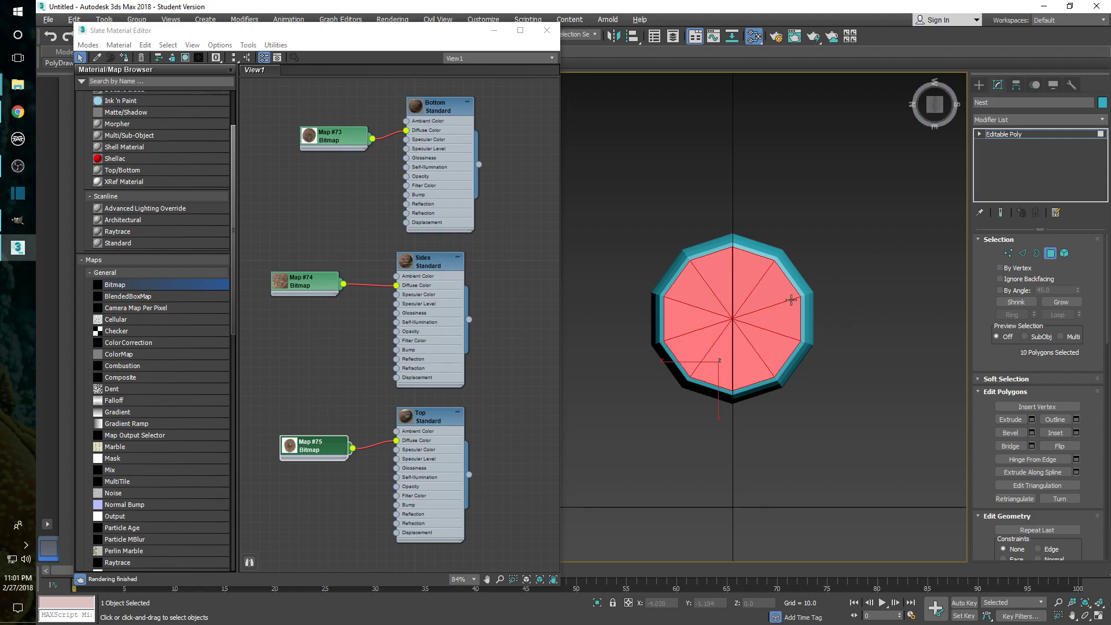
Step: Assign the Bottom material to the selected underside polygons, and clear the polygon selection
mouse_move(758, 261)
alt+middle_down()
mouse_move(767, 398)
mouse_move(738, 261)
alt+middle_up()
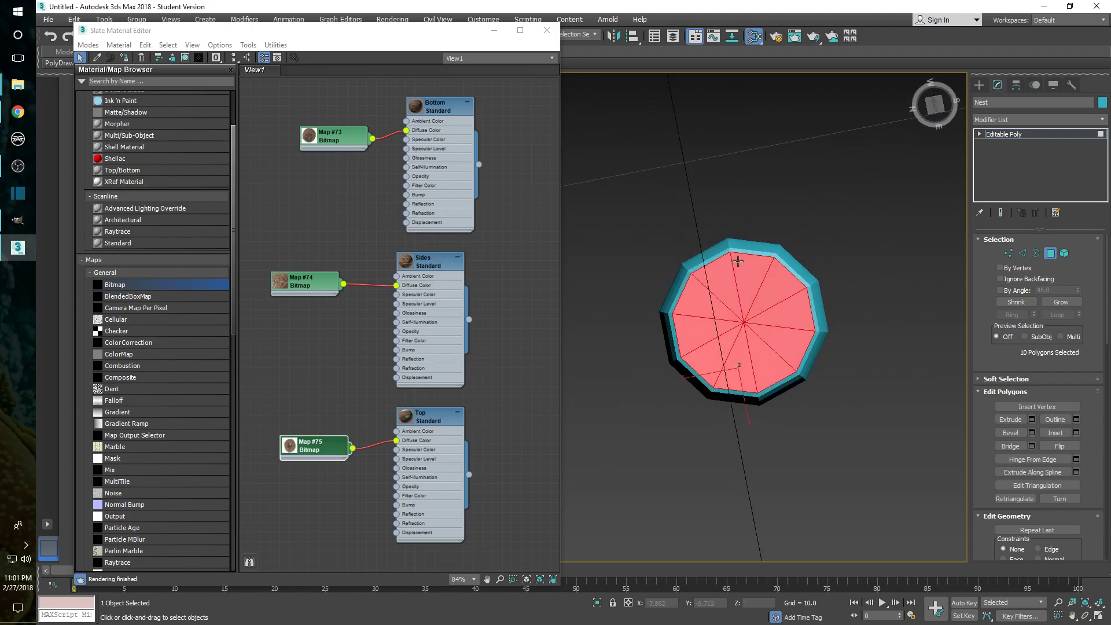
right_click(435, 110)
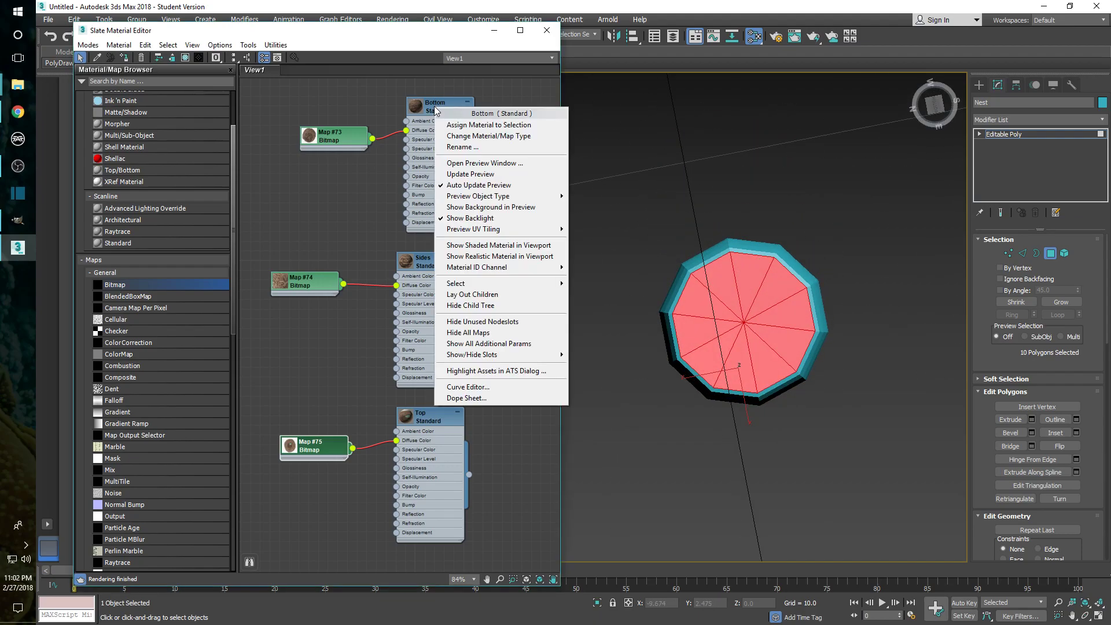
click(501, 126)
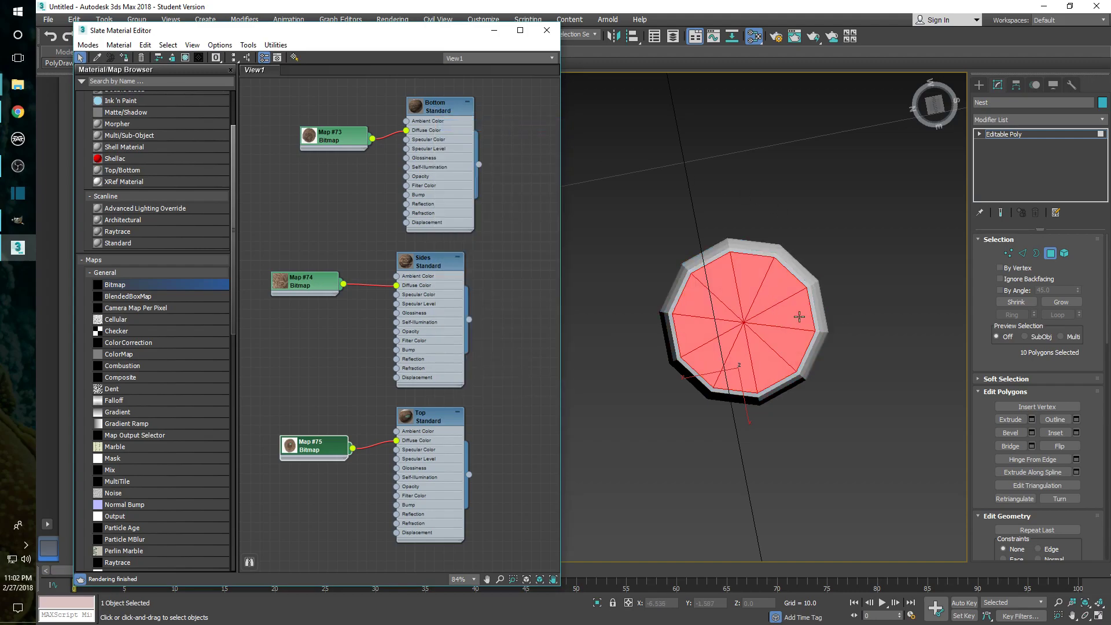
click(840, 296)
click(842, 297)
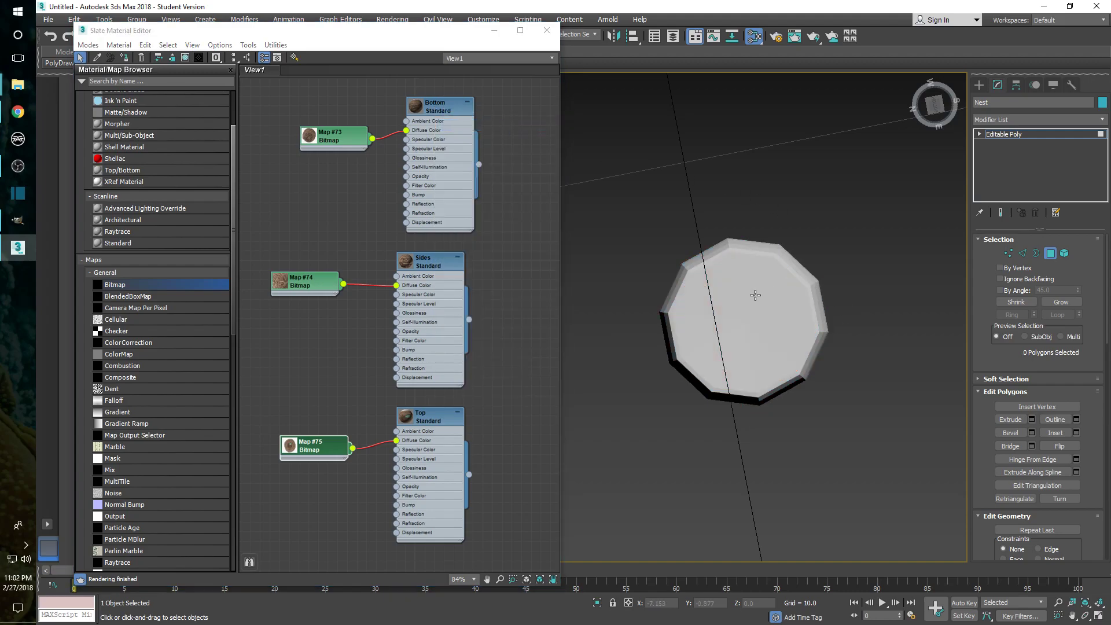
Step: Minimize the Slate Material Editor and set the viewport's material display to Shaded Materials with Maps
alt+middle_drag(746, 275, 734, 329)
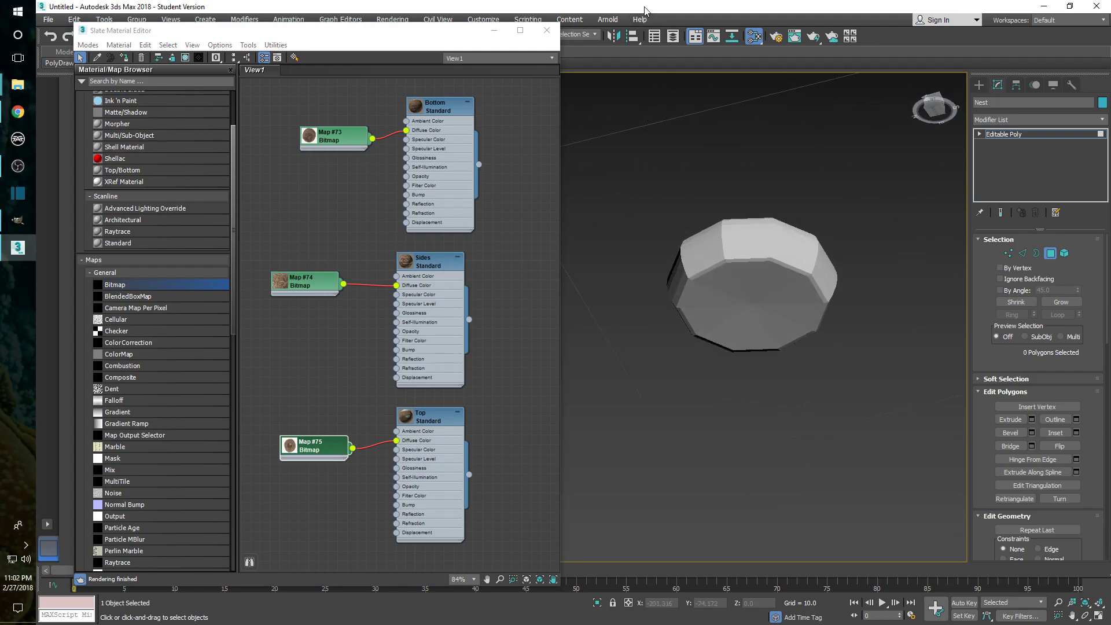
click(494, 30)
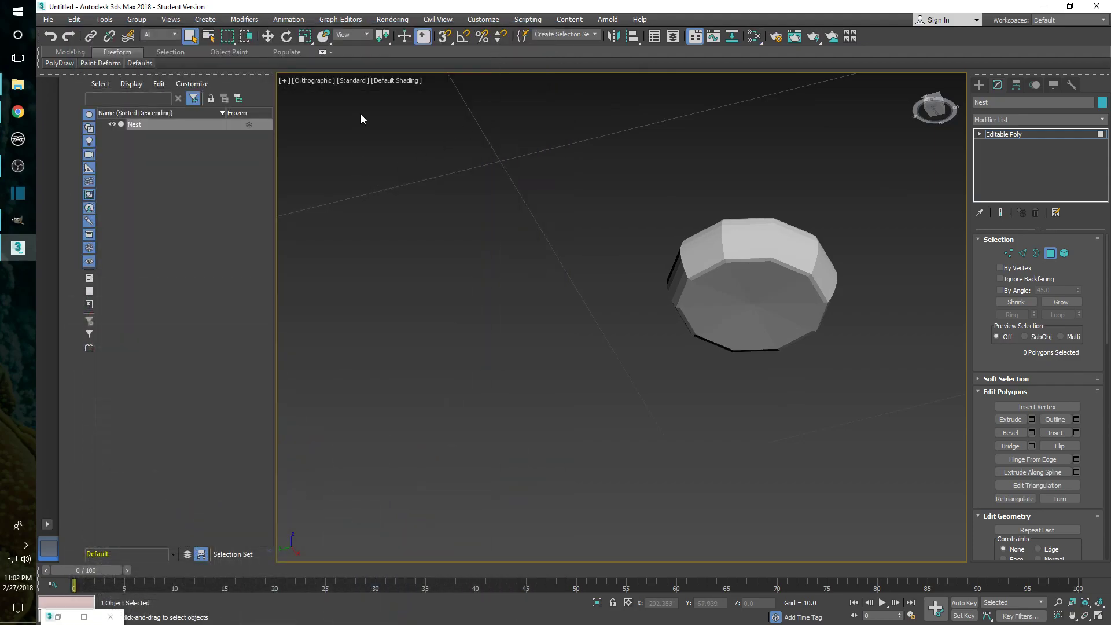
click(349, 81)
mouse_move(374, 165)
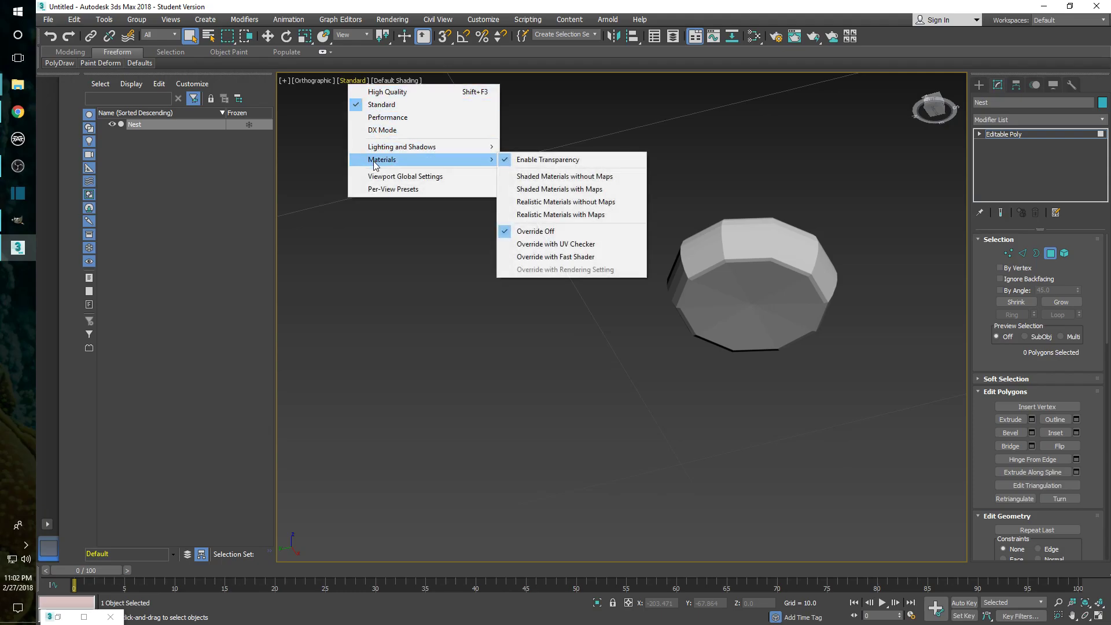
click(566, 190)
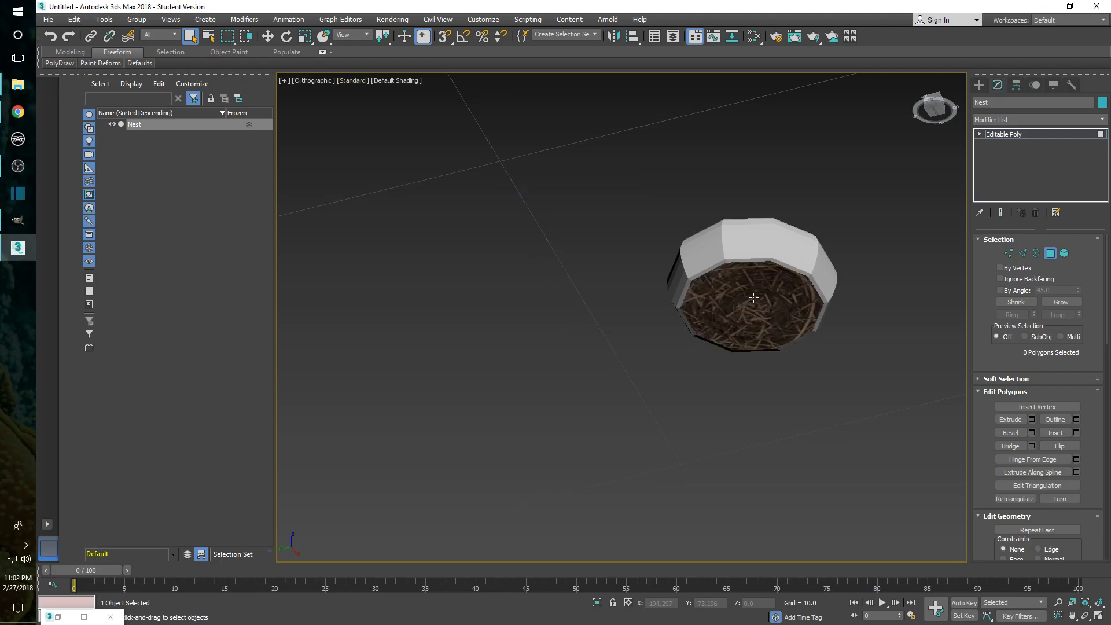
Step: Display the viewport with Wireframe Override and select the outer wall polygons at one end of the Nest in the Left view
alt+middle_drag(741, 316, 749, 360)
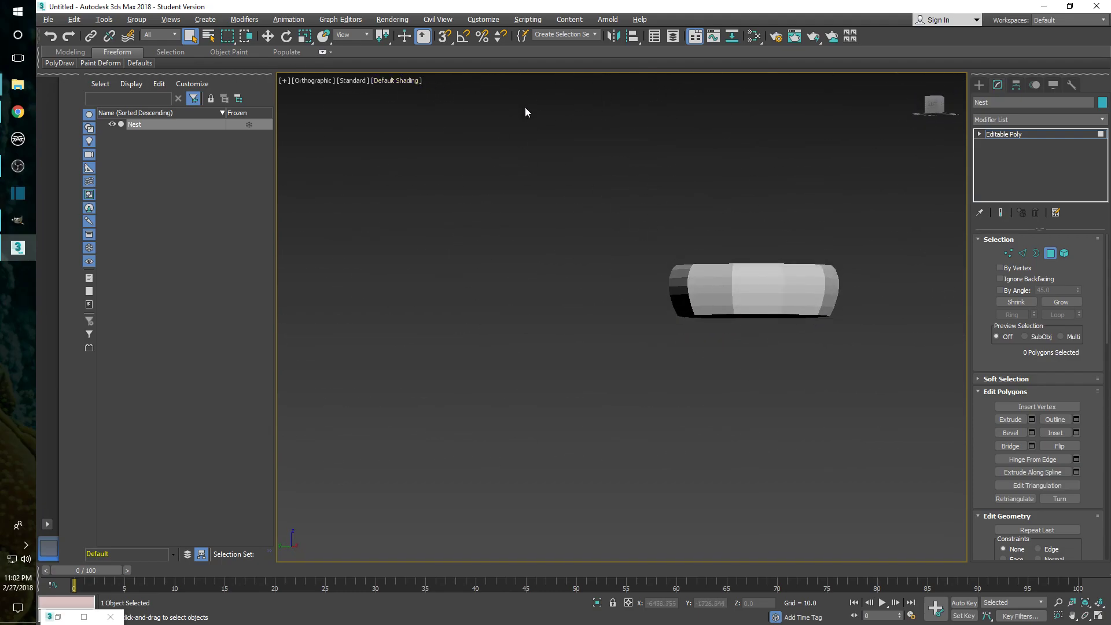
click(397, 79)
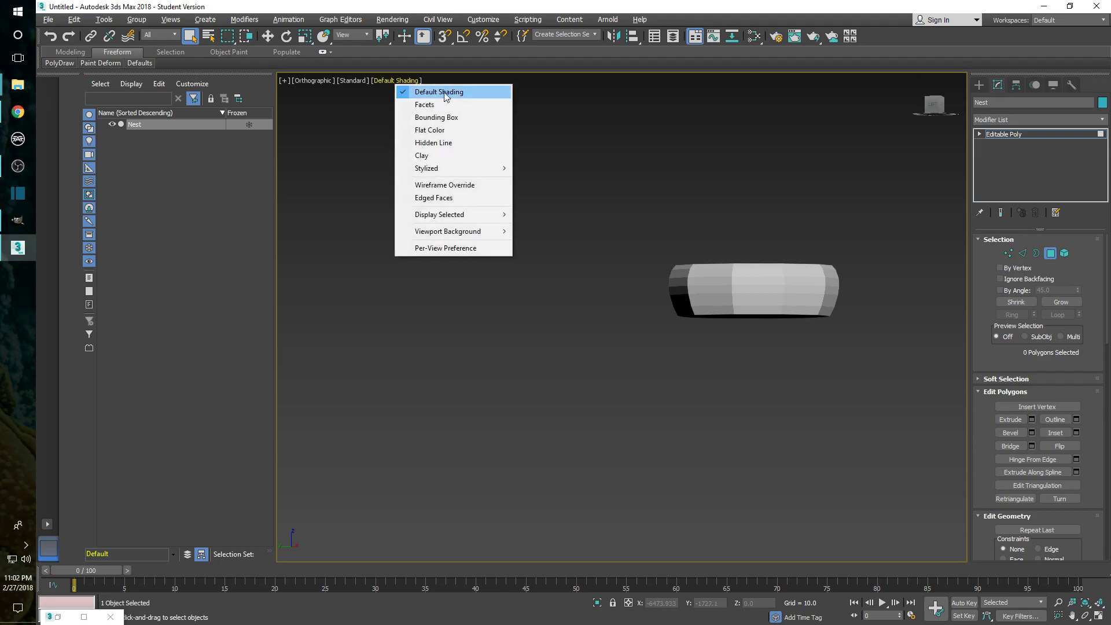
click(441, 186)
click(929, 106)
scroll(804, 307, up, 5)
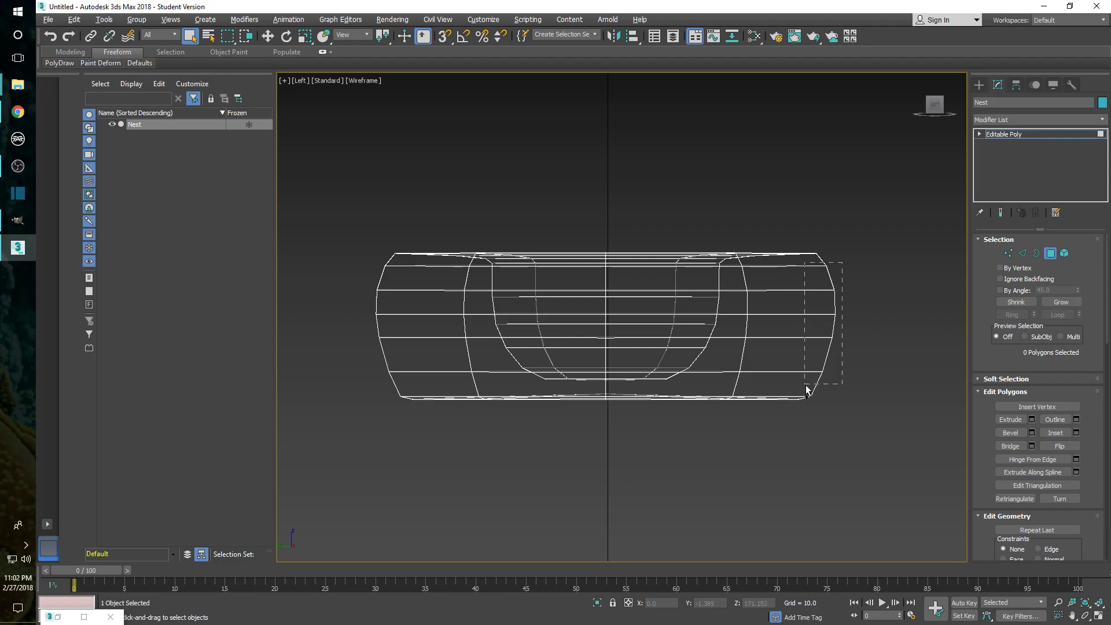
drag(795, 387, 795, 388)
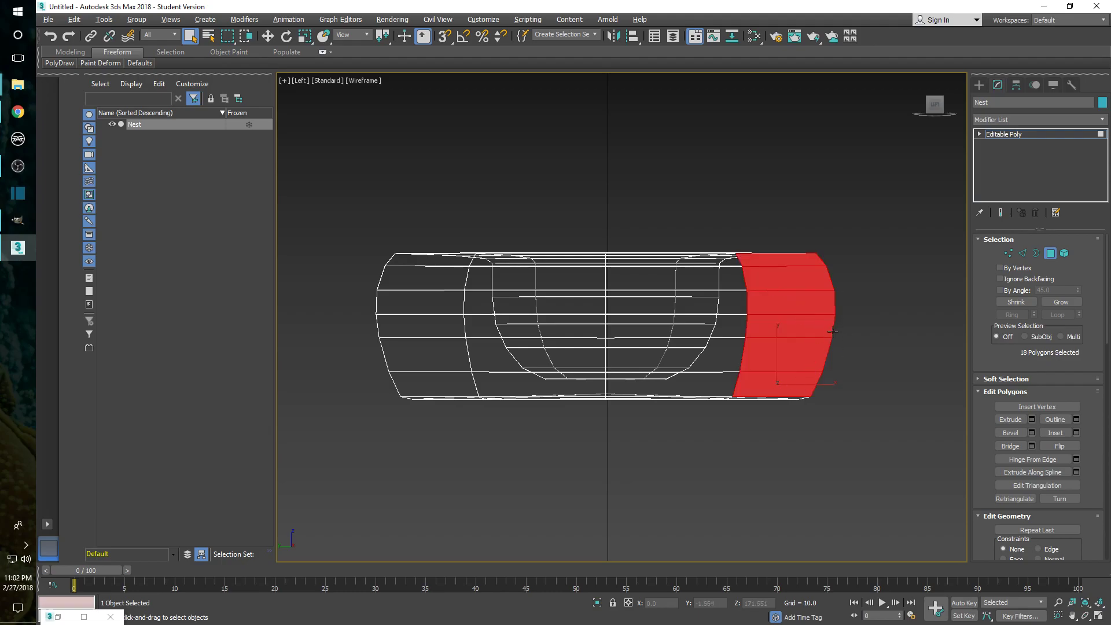
Step: Add the remaining outer wall polygons to the selection from the Front, Right and back sides until the whole wall is covered
alt+middle_drag(802, 328, 682, 332)
alt+middle_drag(804, 324, 790, 326)
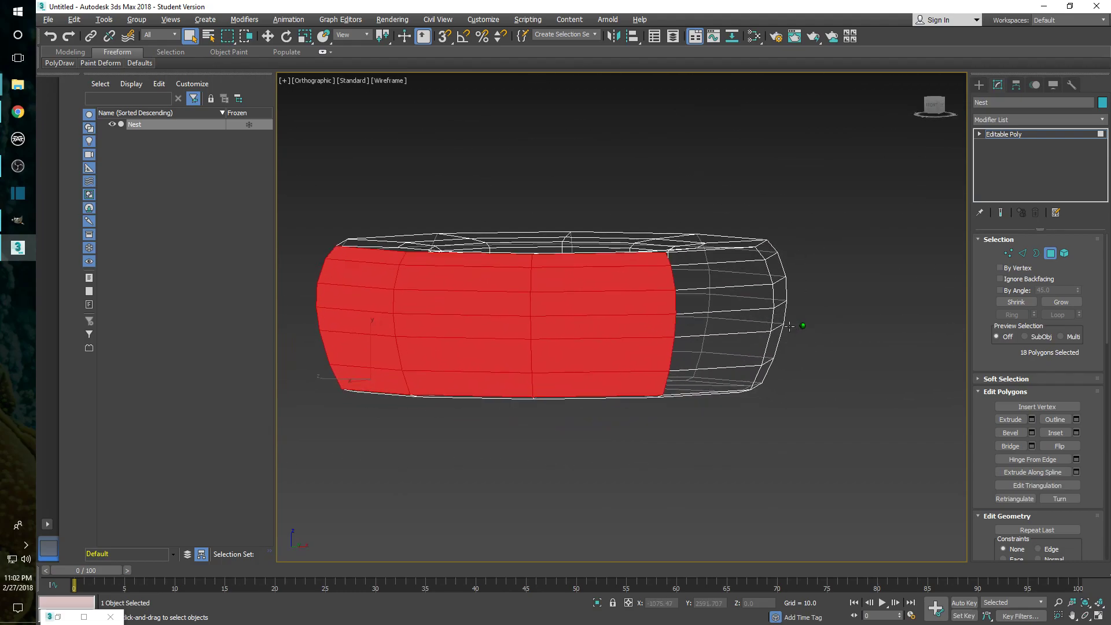
click(932, 107)
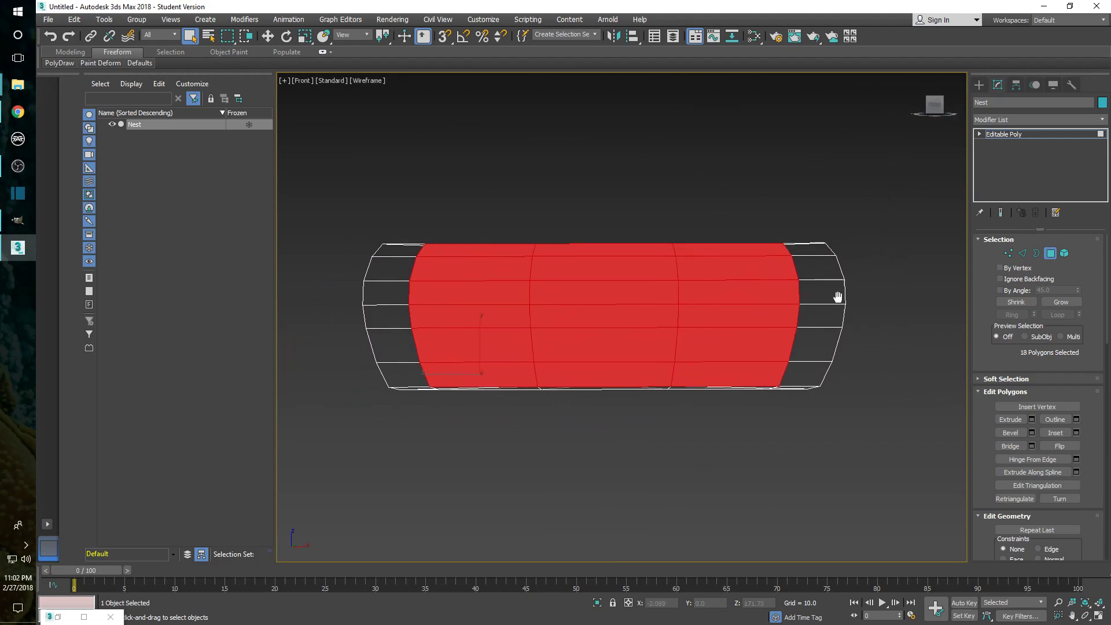
ctrl+drag(813, 375, 812, 374)
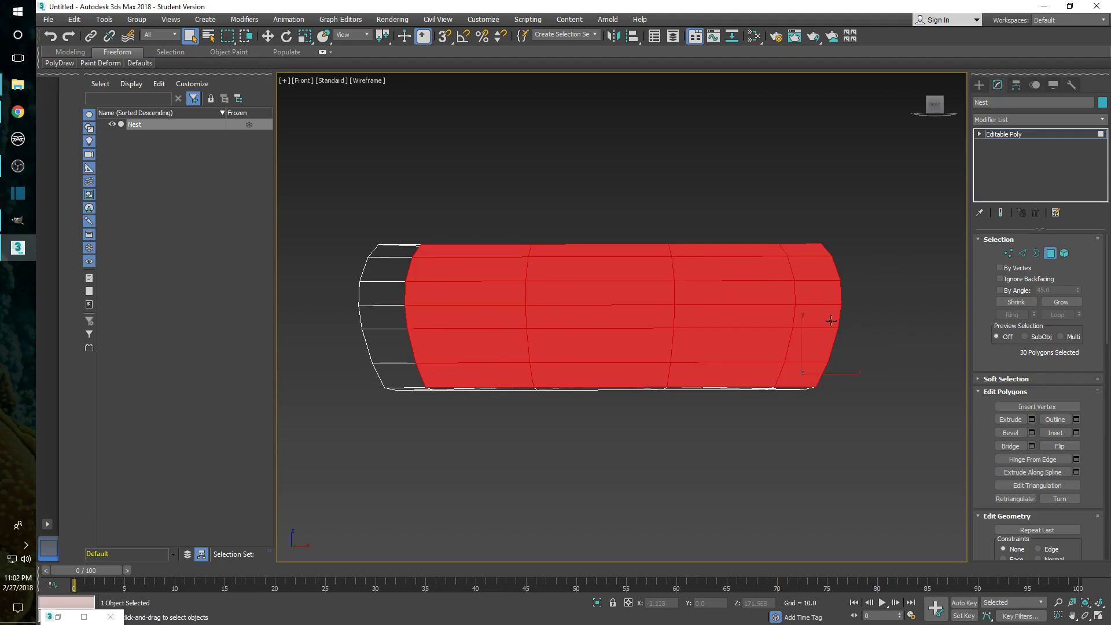
click(942, 109)
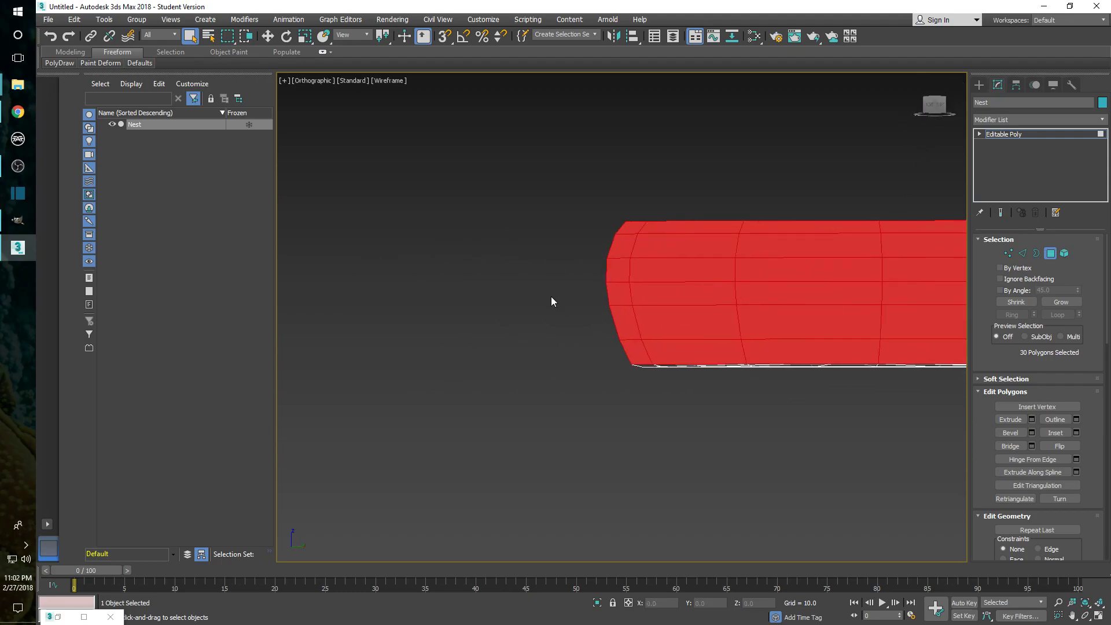
scroll(490, 335, down, 4)
scroll(787, 304, up, 4)
click(942, 114)
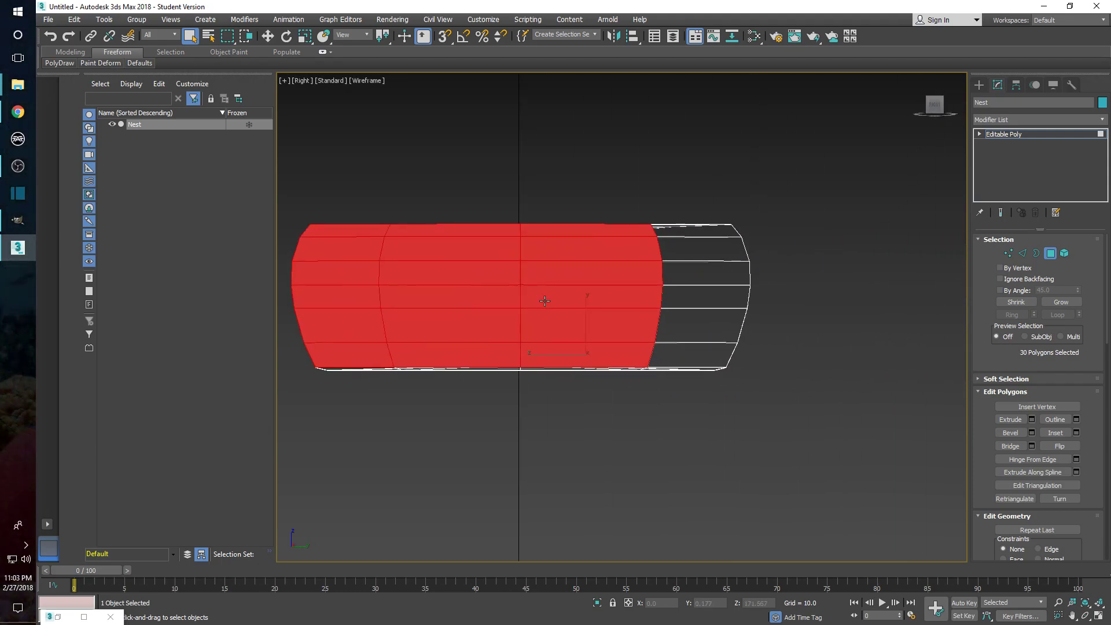
ctrl+drag(693, 334, 695, 335)
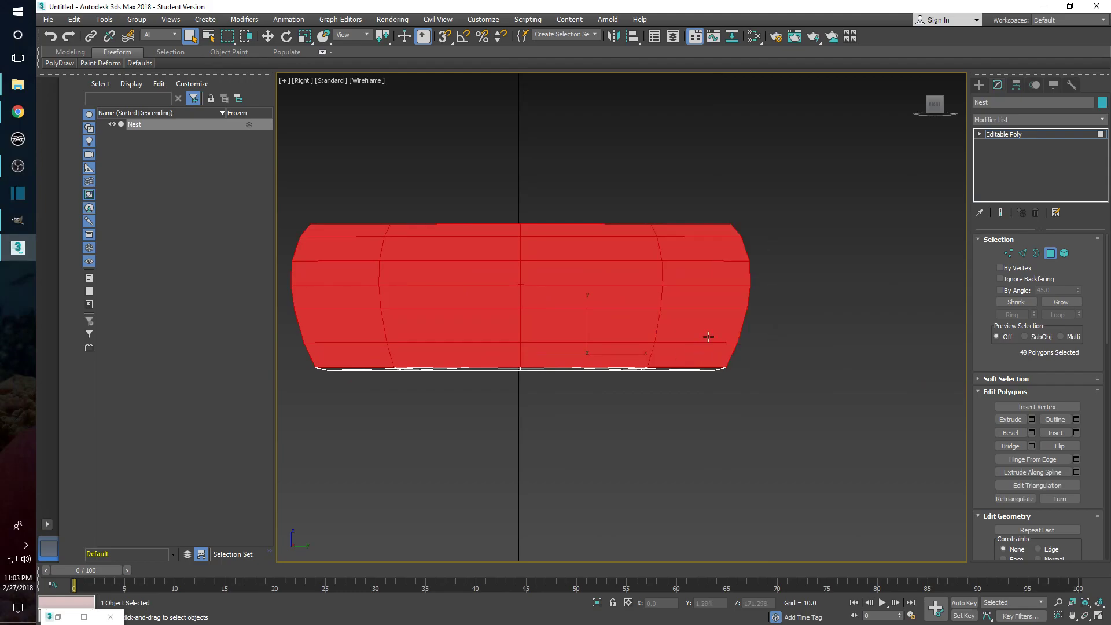
mouse_move(735, 298)
alt+middle_down()
mouse_move(615, 297)
mouse_move(632, 297)
alt+middle_up()
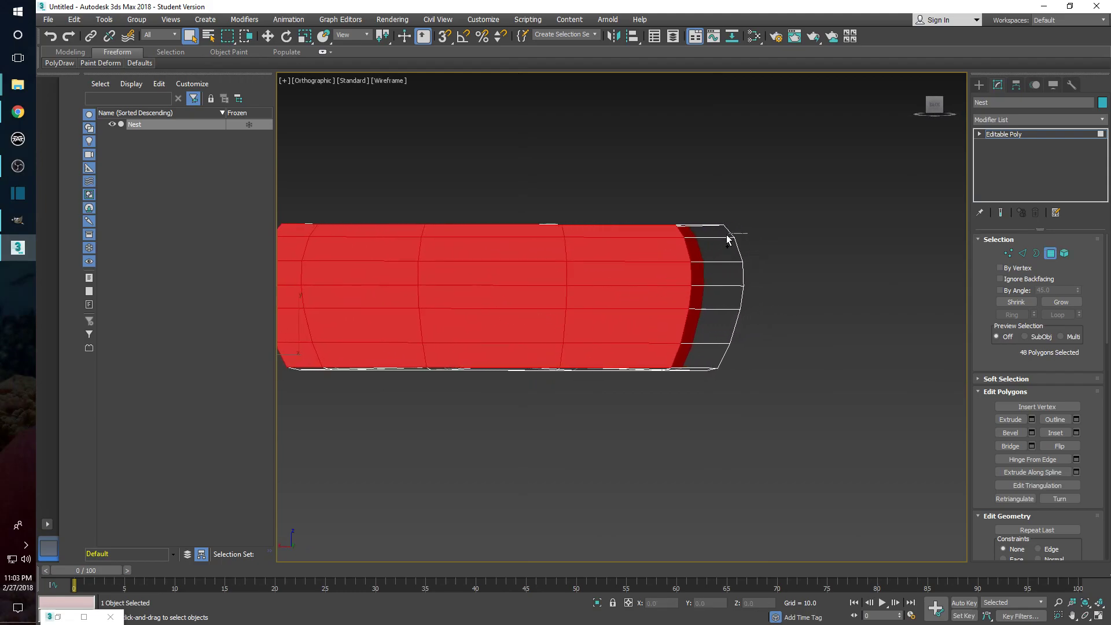
ctrl+drag(698, 331, 695, 356)
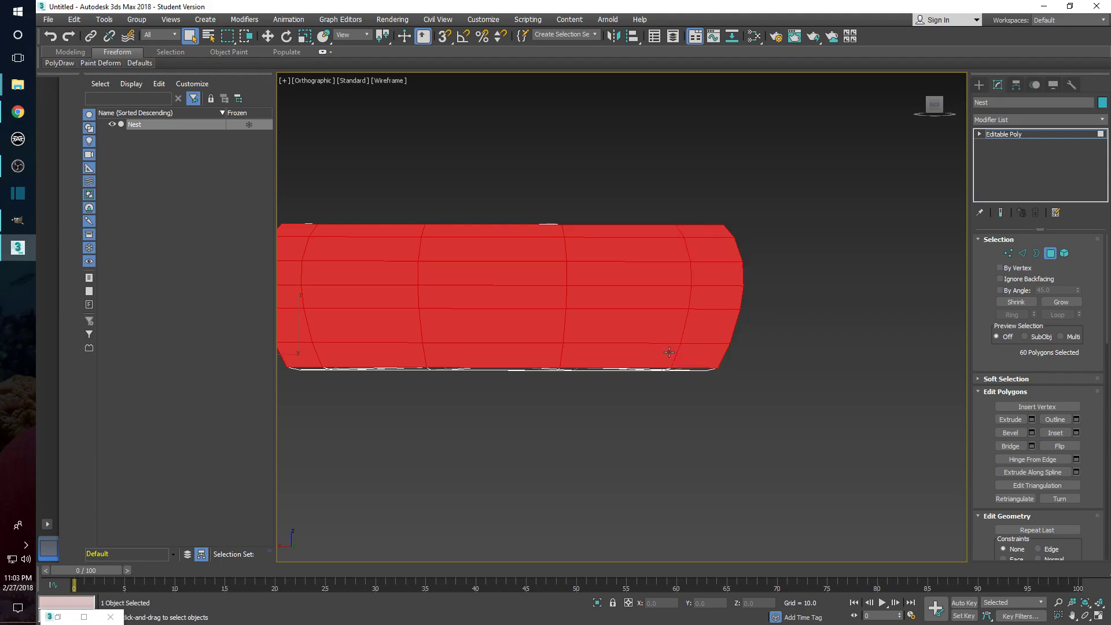
Step: Add the ten narrow rim polygons around the underside to the selection, keeping the underside's wedge polygons out of it
alt+middle_drag(563, 333, 673, 192)
ctrl+click(674, 189)
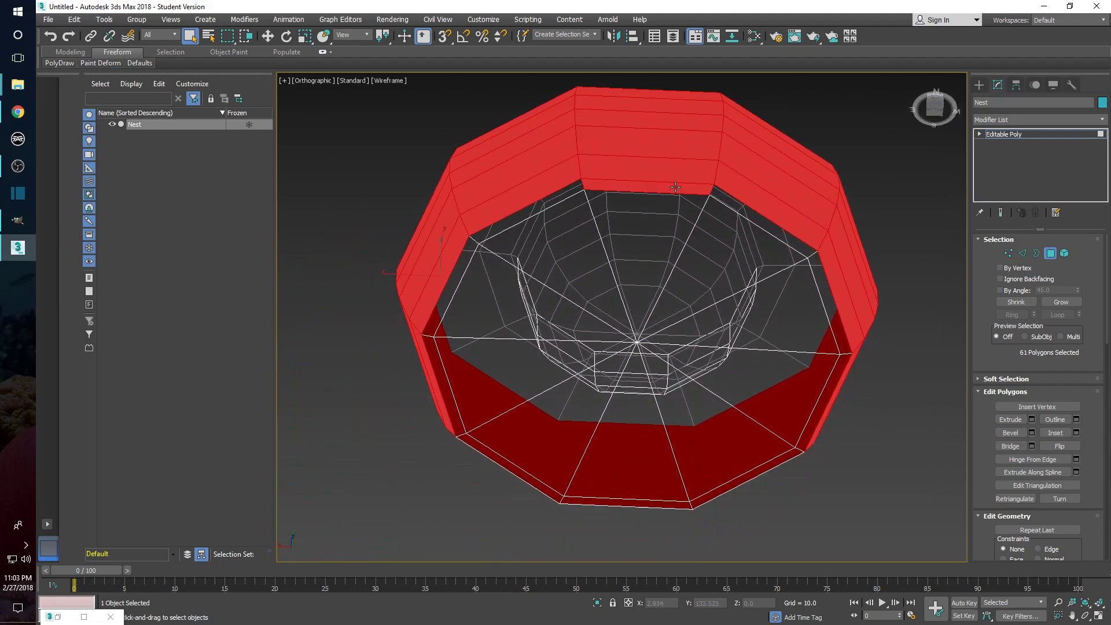
ctrl+click(743, 194)
ctrl+click(815, 276)
ctrl+click(822, 369)
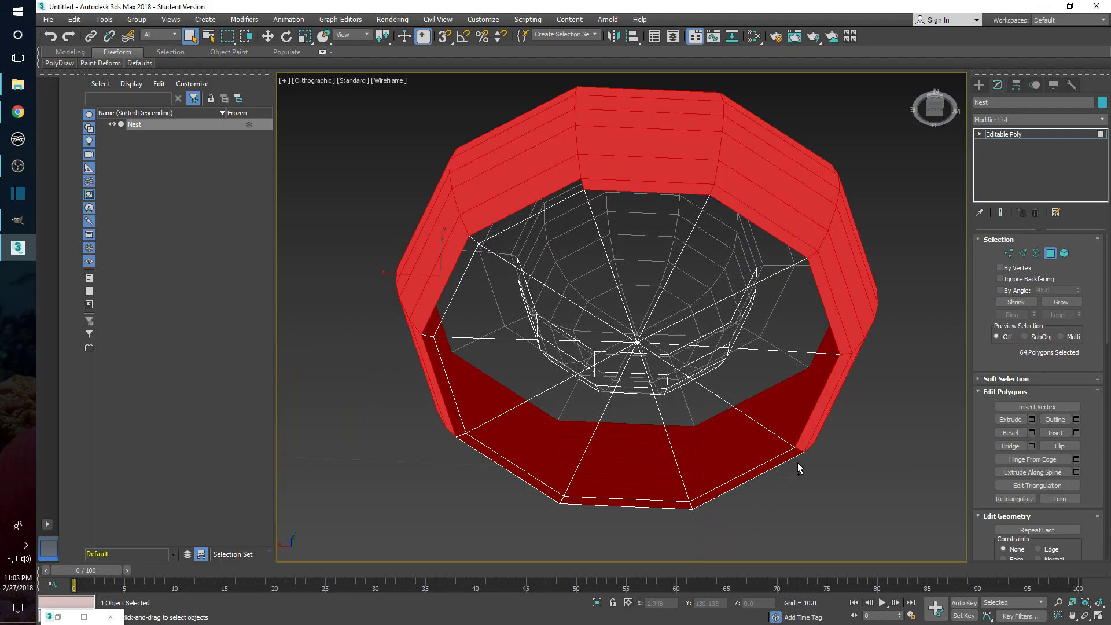
ctrl+click(689, 499)
ctrl+click(671, 506)
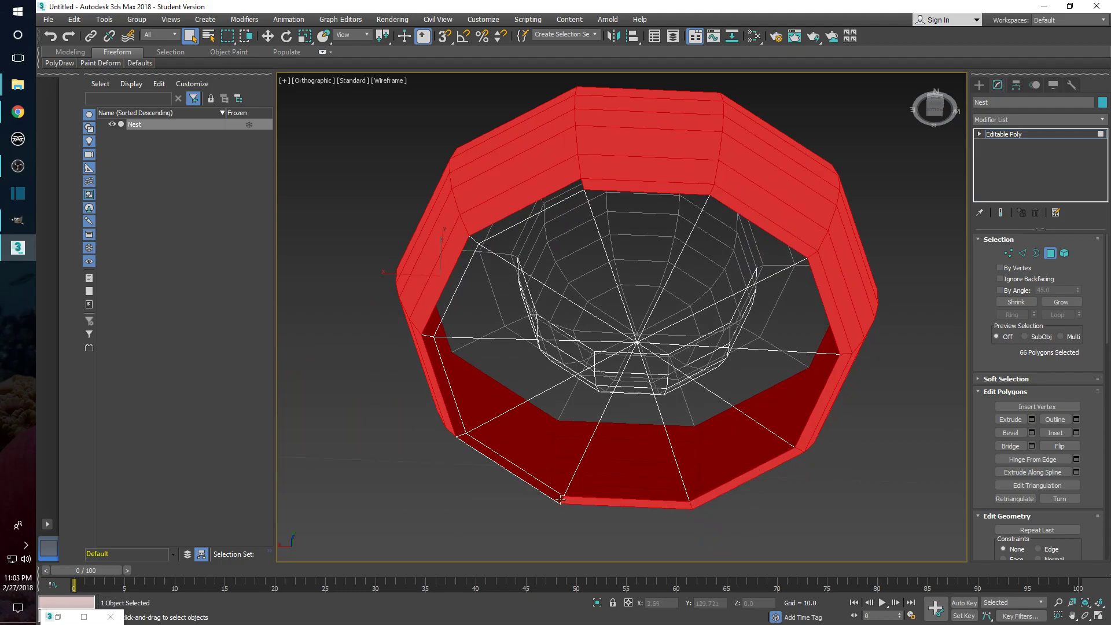
ctrl+click(546, 489)
ctrl+click(451, 412)
ctrl+click(444, 293)
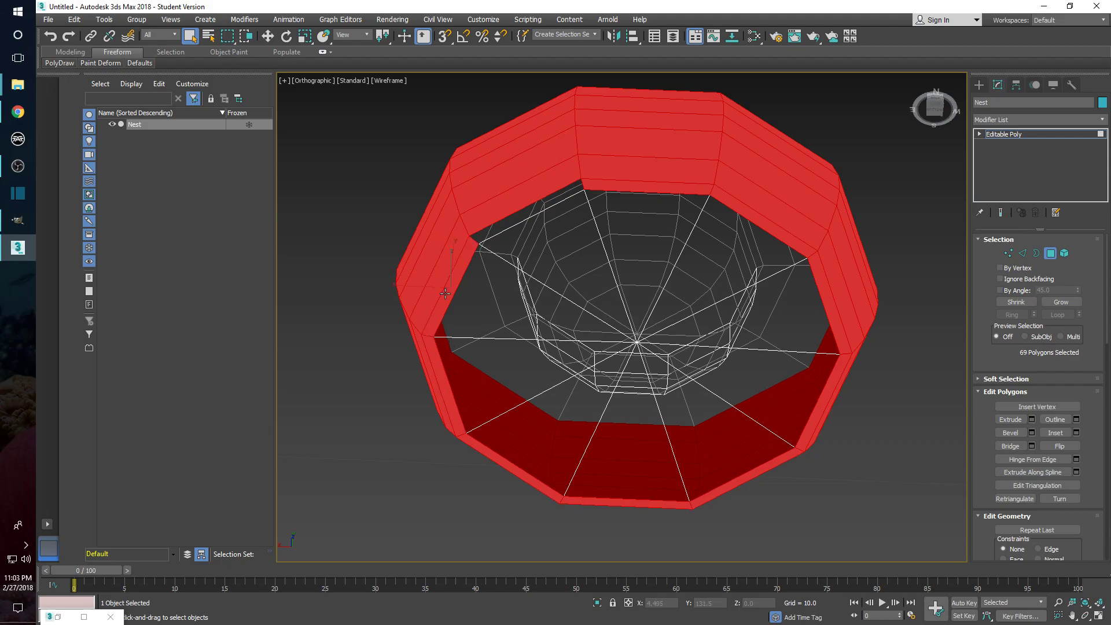
ctrl+click(518, 216)
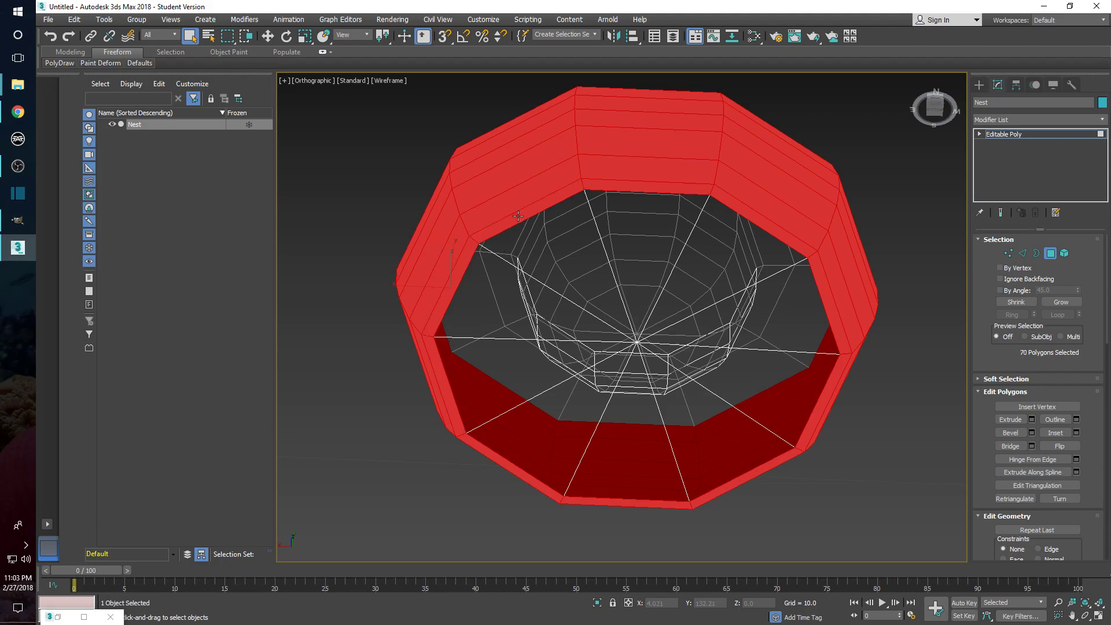
ctrl+click(546, 227)
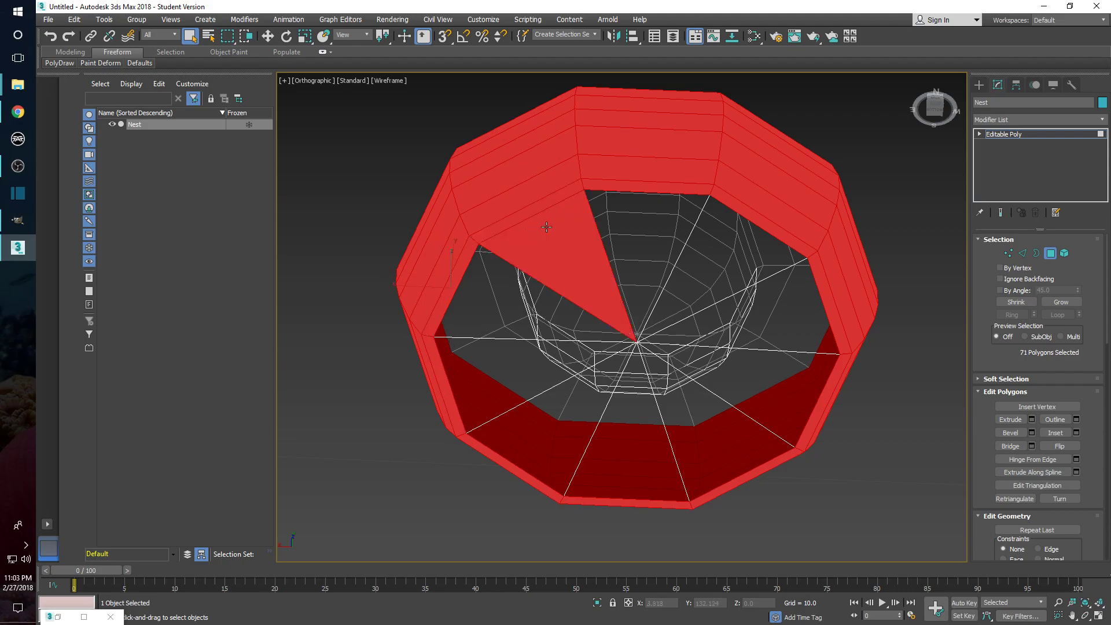
alt+click(568, 256)
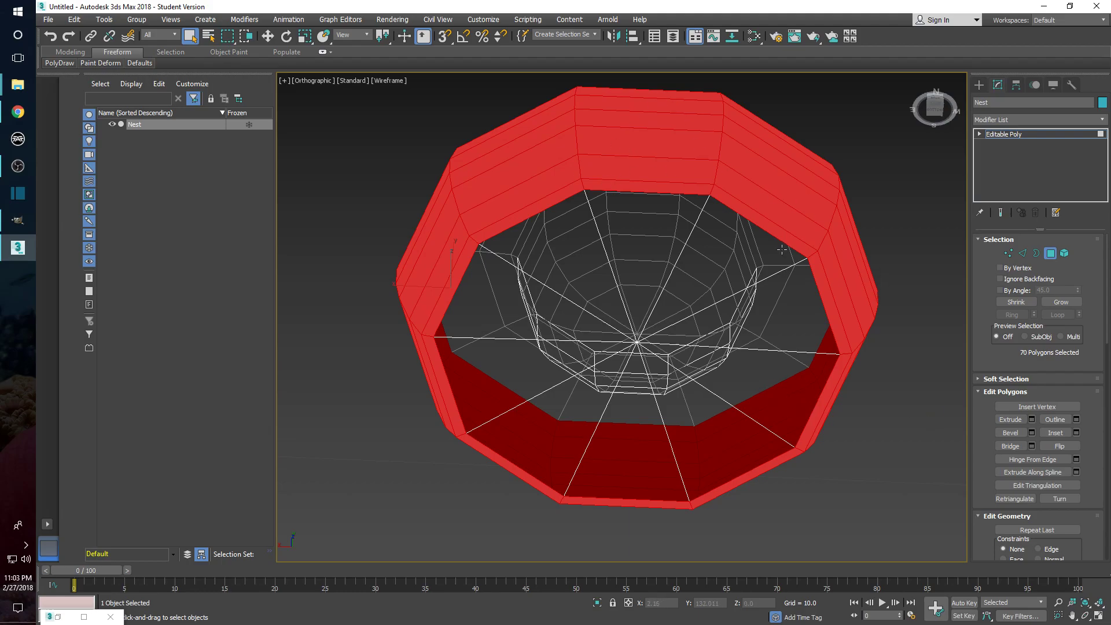
Step: Reopen the Slate Material Editor and assign the Sides material to the selected outer wall and rim polygons
alt+middle_drag(758, 188, 822, 329)
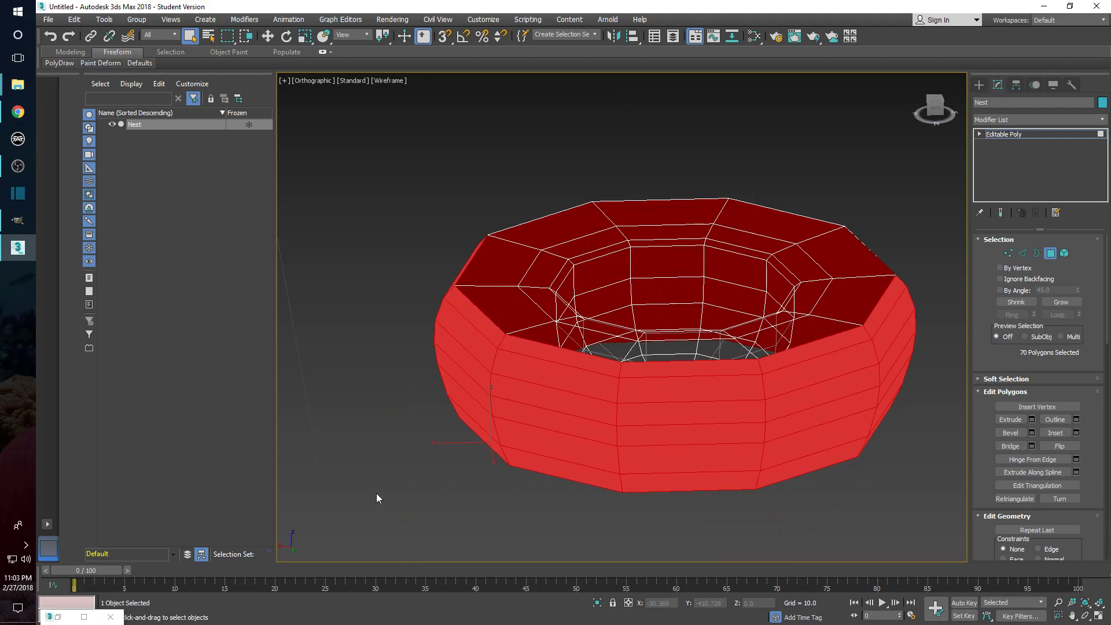
key(m)
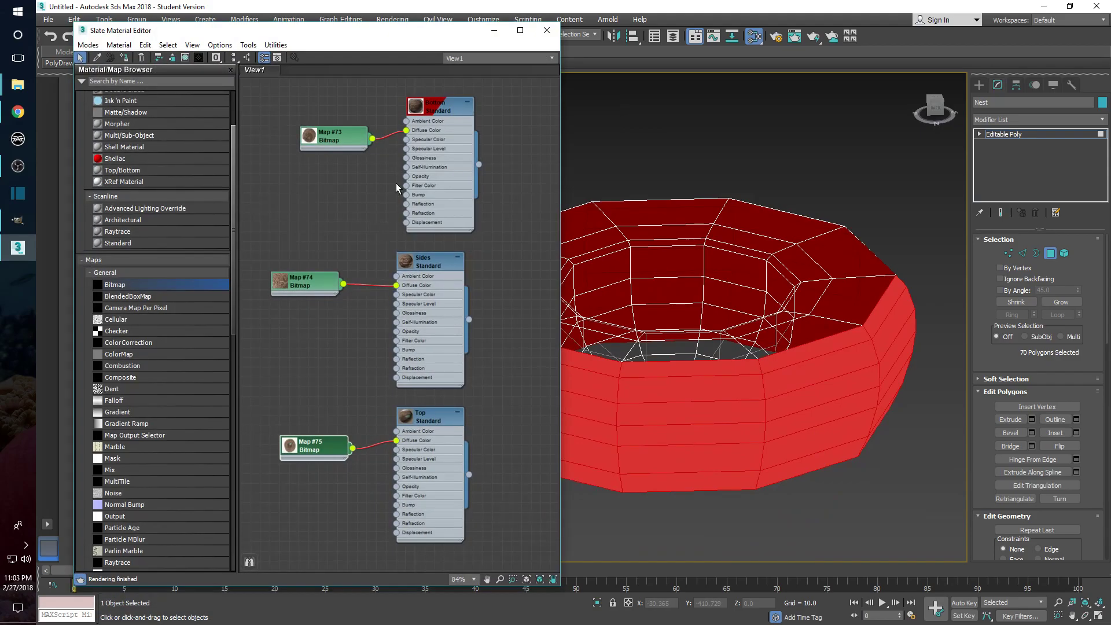
right_click(422, 265)
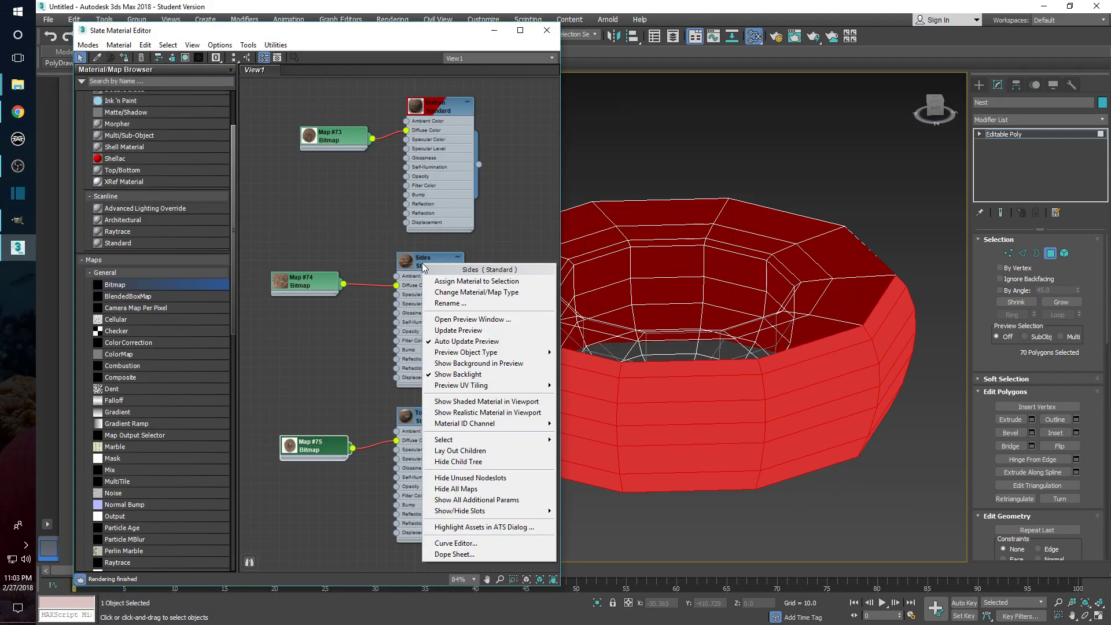
click(480, 280)
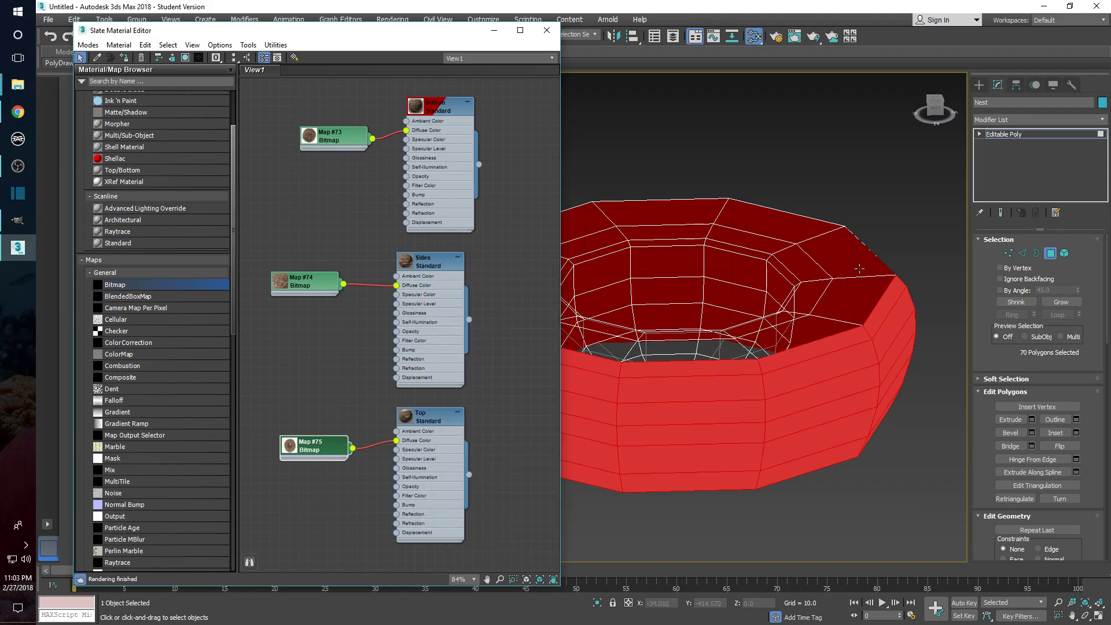
Step: Clear the old selection and, with Ignore Backfacing enabled, select all the nest's upward-facing rim and inner bowl polygons from above
click(891, 194)
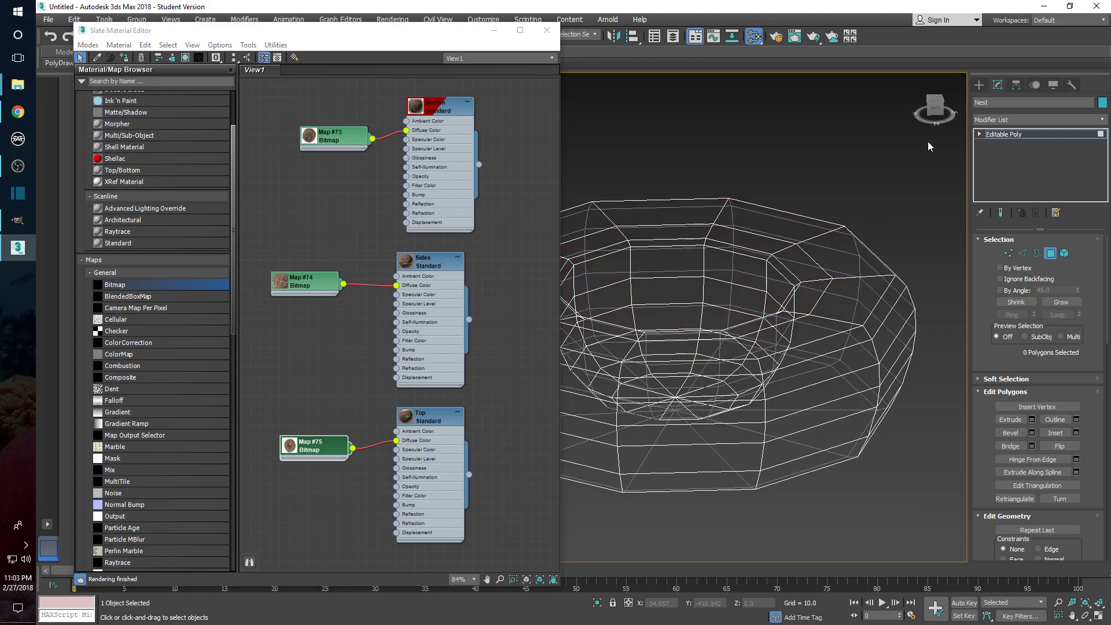
middle_drag(743, 264, 817, 417)
scroll(817, 417, down, 3)
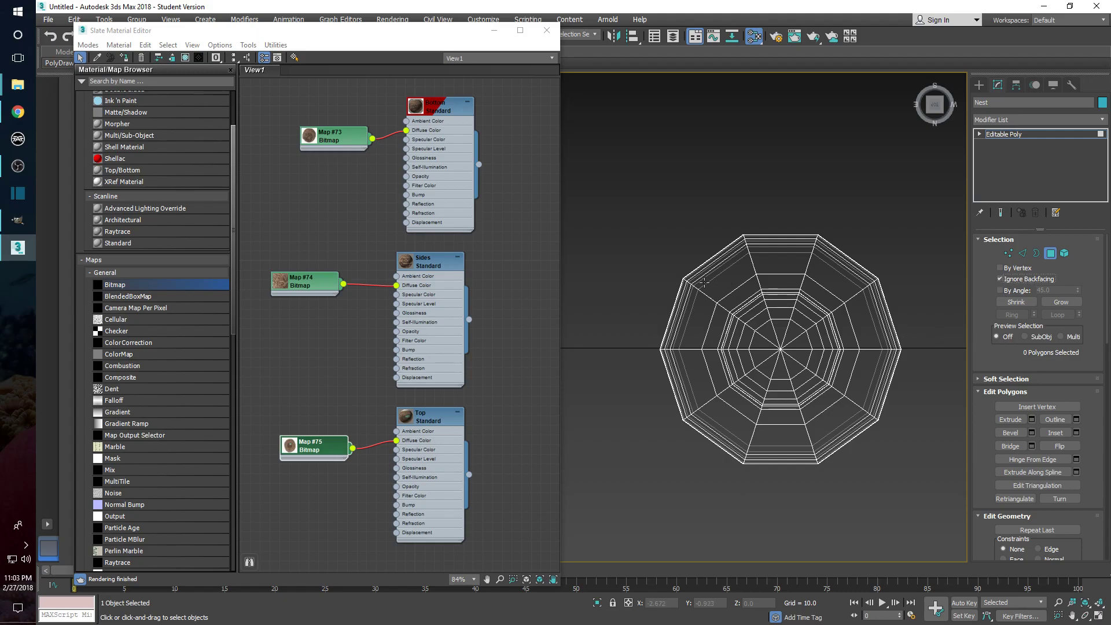
drag(702, 282, 855, 424)
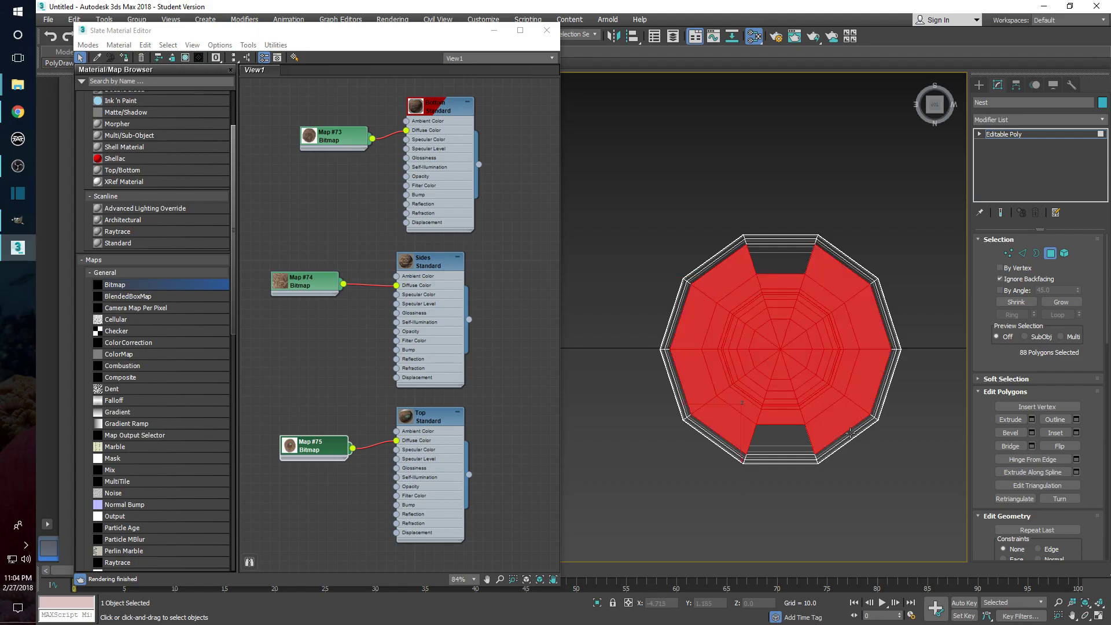
ctrl+click(777, 435)
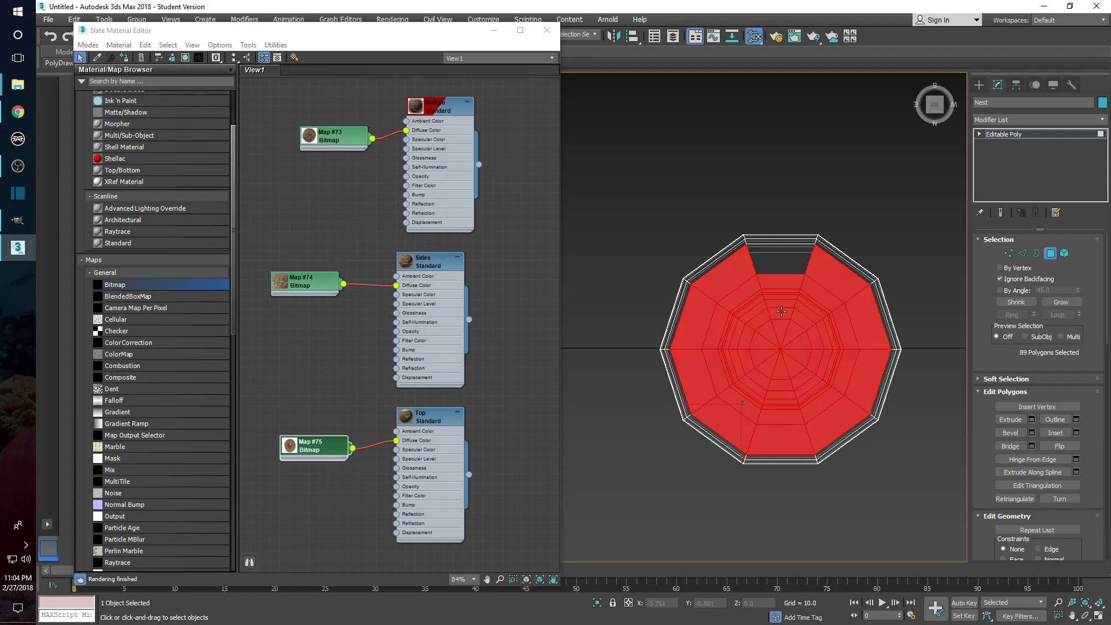
ctrl+click(780, 270)
mouse_move(758, 372)
alt+middle_down()
mouse_move(764, 280)
mouse_move(792, 391)
mouse_move(798, 384)
alt+middle_up()
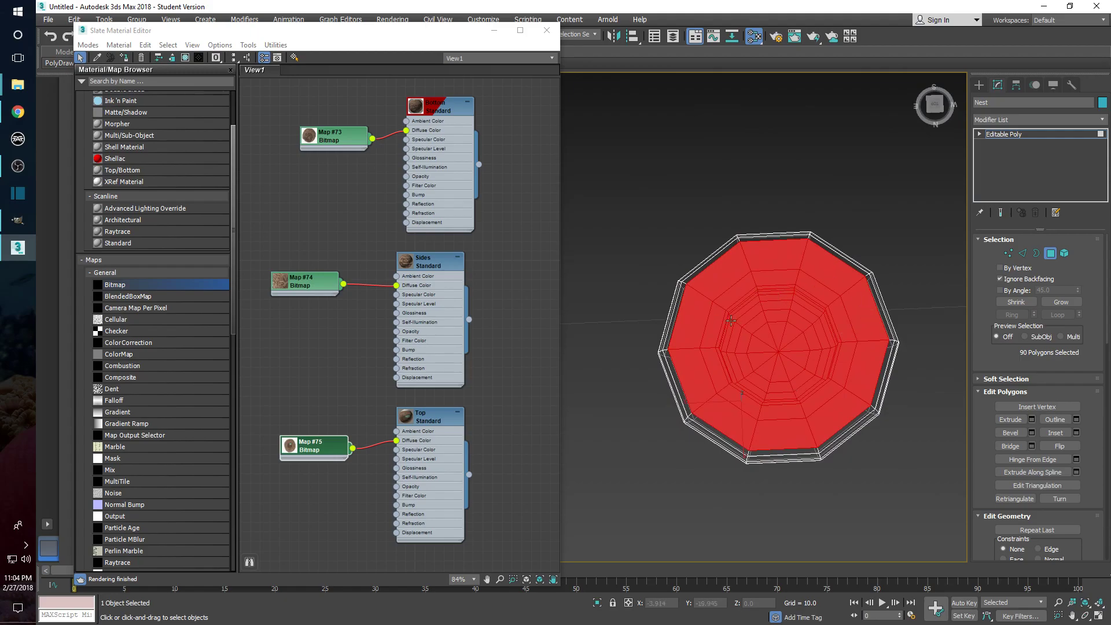
mouse_move(833, 368)
alt+middle_down()
mouse_move(709, 347)
mouse_move(817, 371)
alt+middle_up()
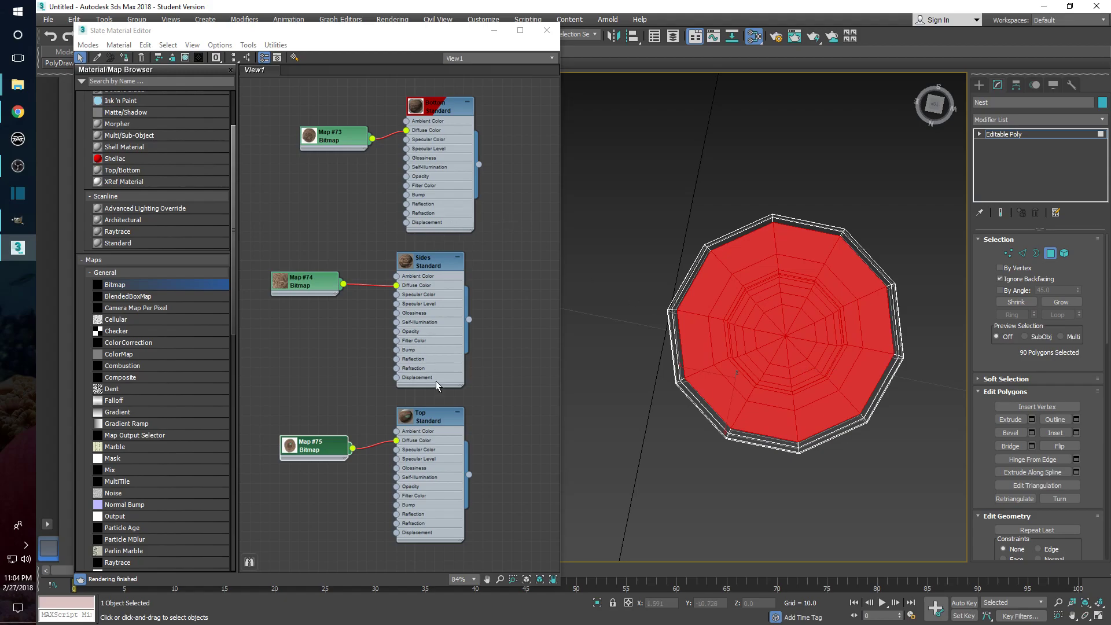
Step: Assign the Top material to the selected rim and bowl polygons and clear the selection
right_click(425, 421)
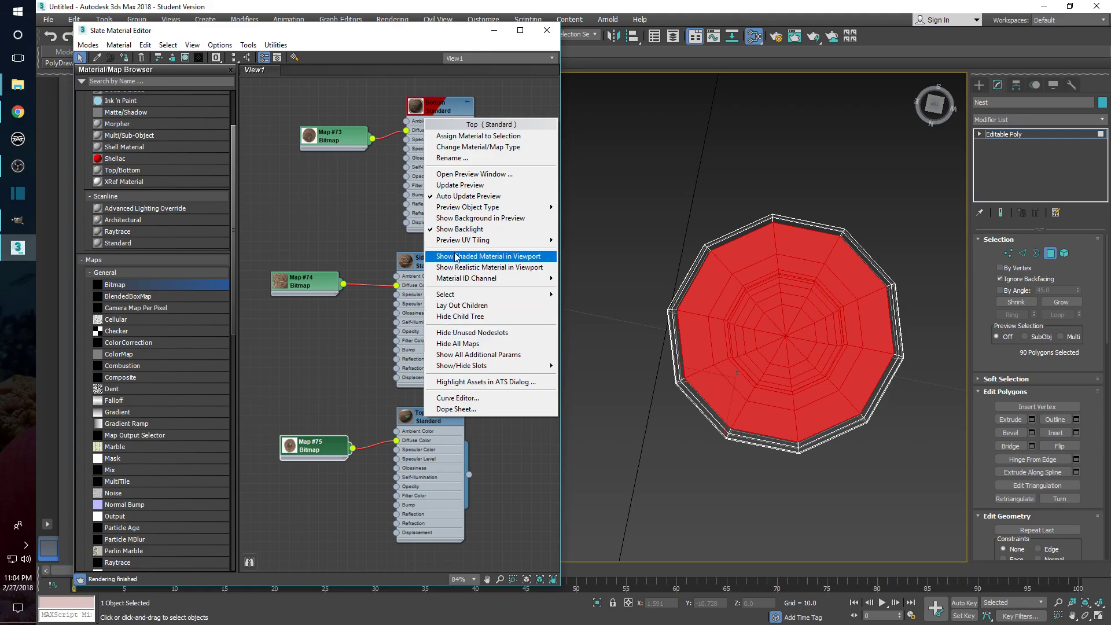
click(472, 136)
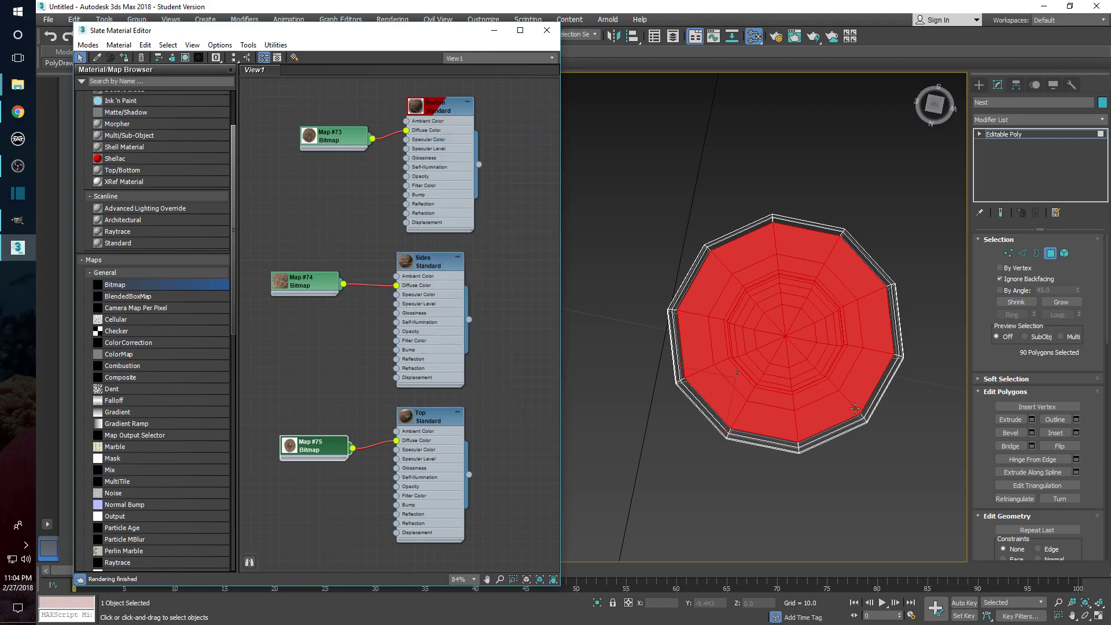
click(906, 435)
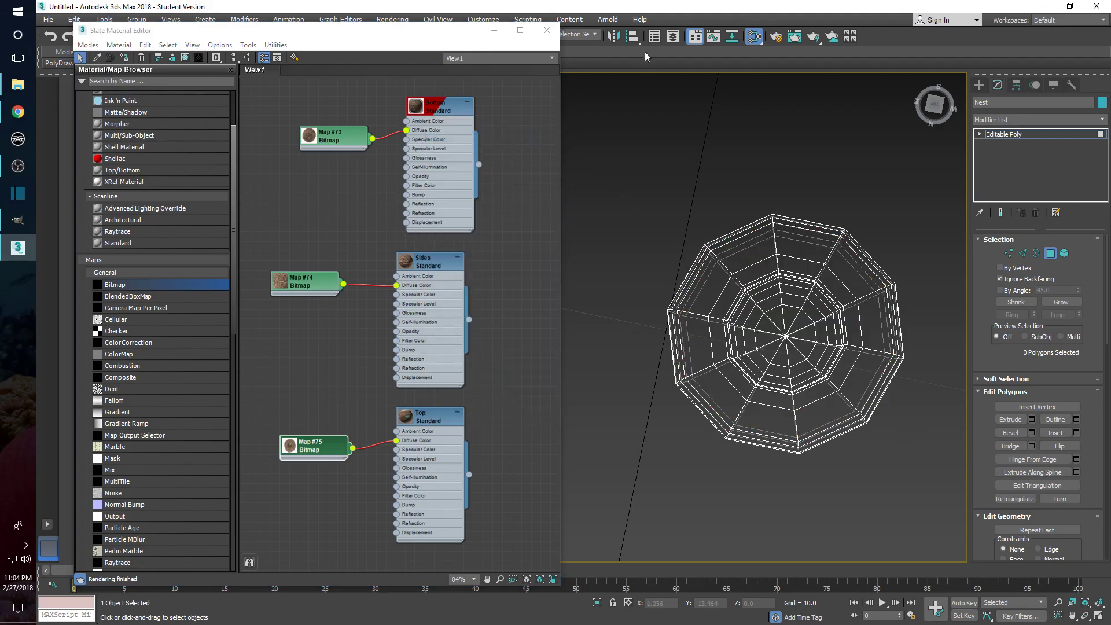
Step: Minimize the Slate Material Editor and display the nest in Default Shading with its bitmap textures shown in the viewport
click(494, 32)
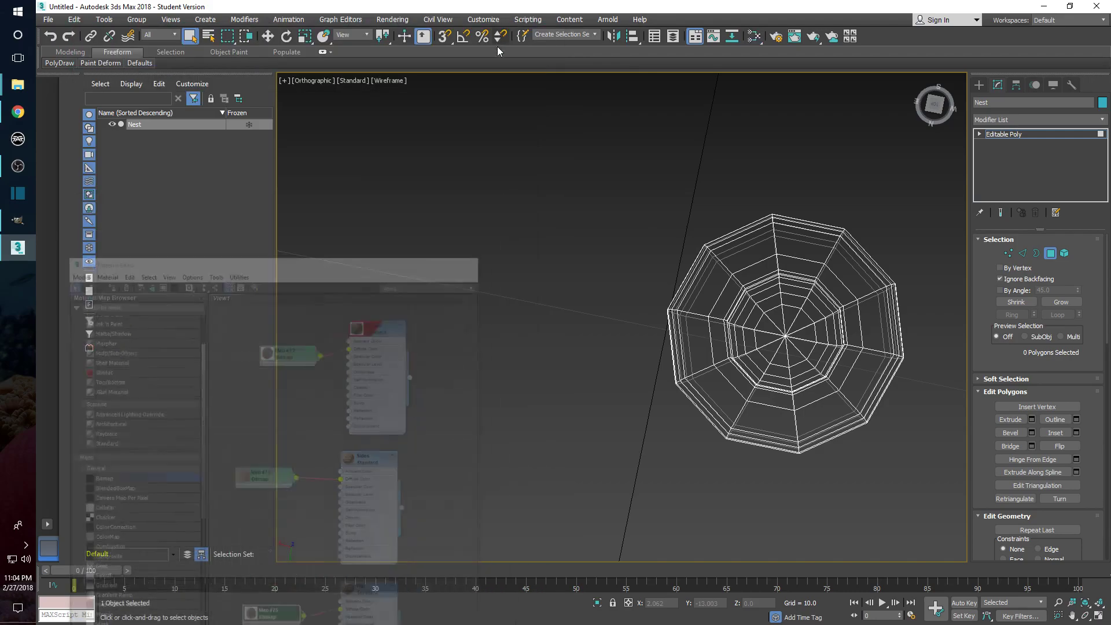
click(350, 80)
click(390, 80)
click(422, 91)
alt+middle_drag(816, 398, 749, 338)
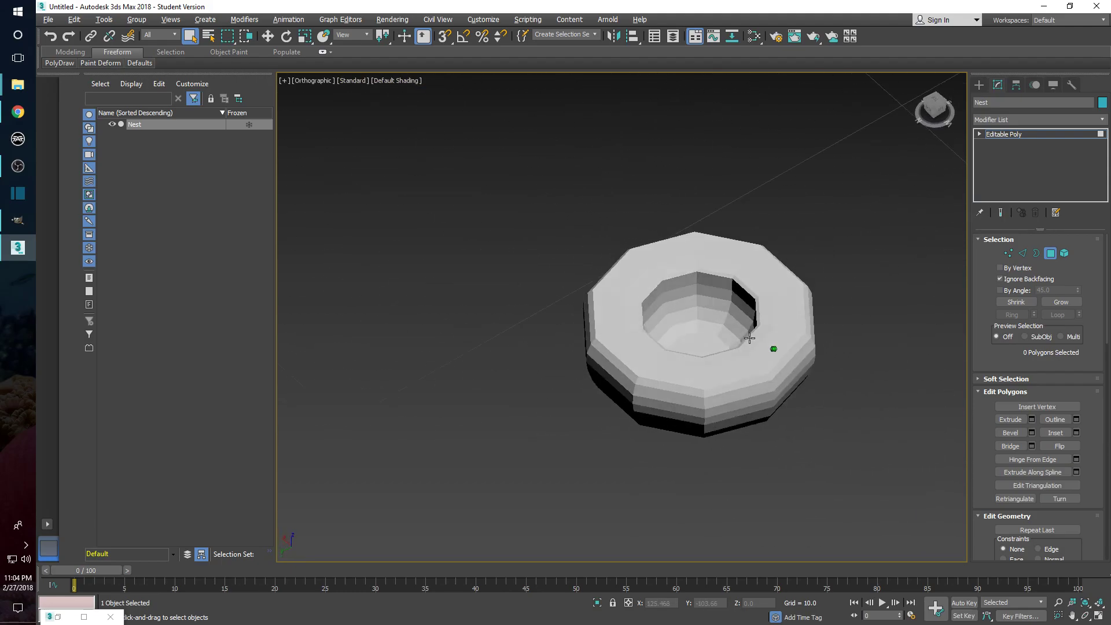
click(351, 81)
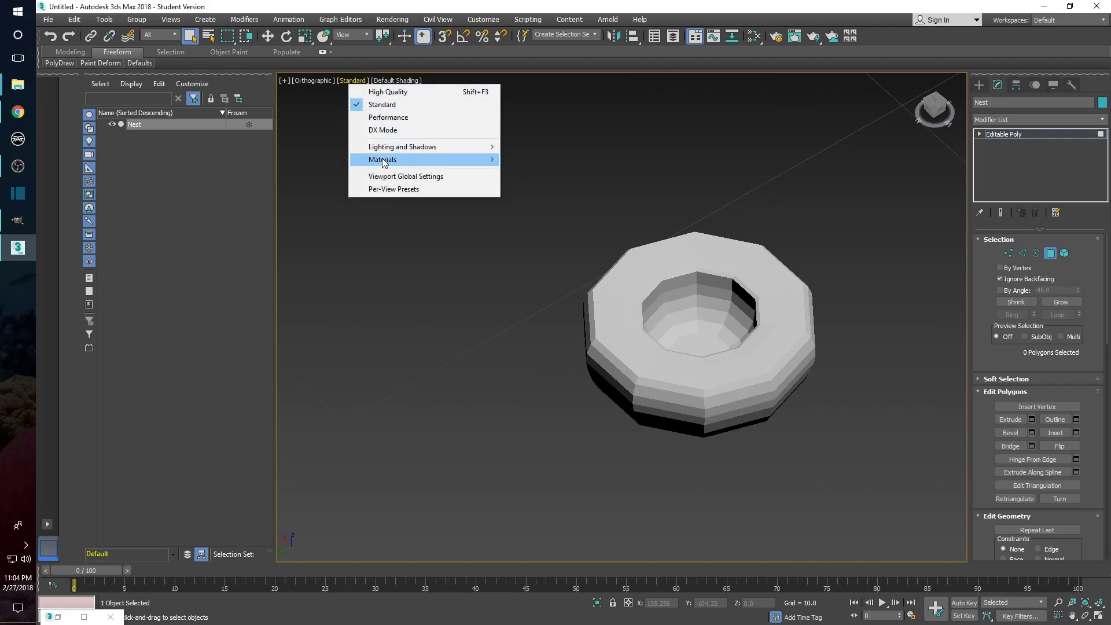
mouse_move(405, 159)
click(562, 191)
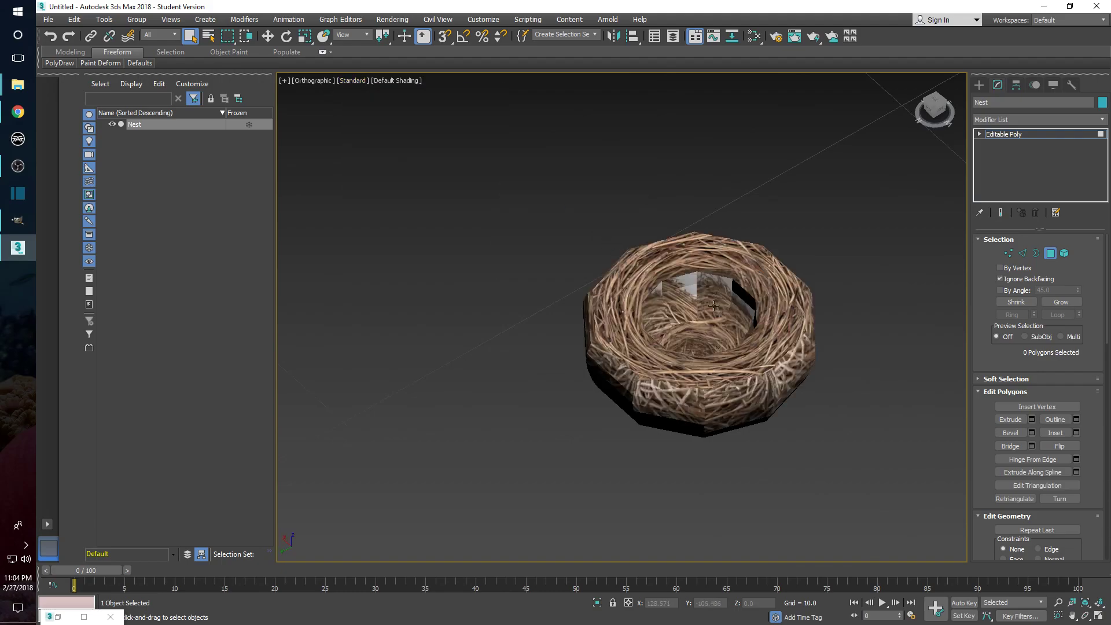
Step: Examine how the texture fits the nest's inner wall, picking one column of four wall polygons and releasing it again
alt+middle_drag(742, 383, 636, 264)
scroll(636, 345, up, 5)
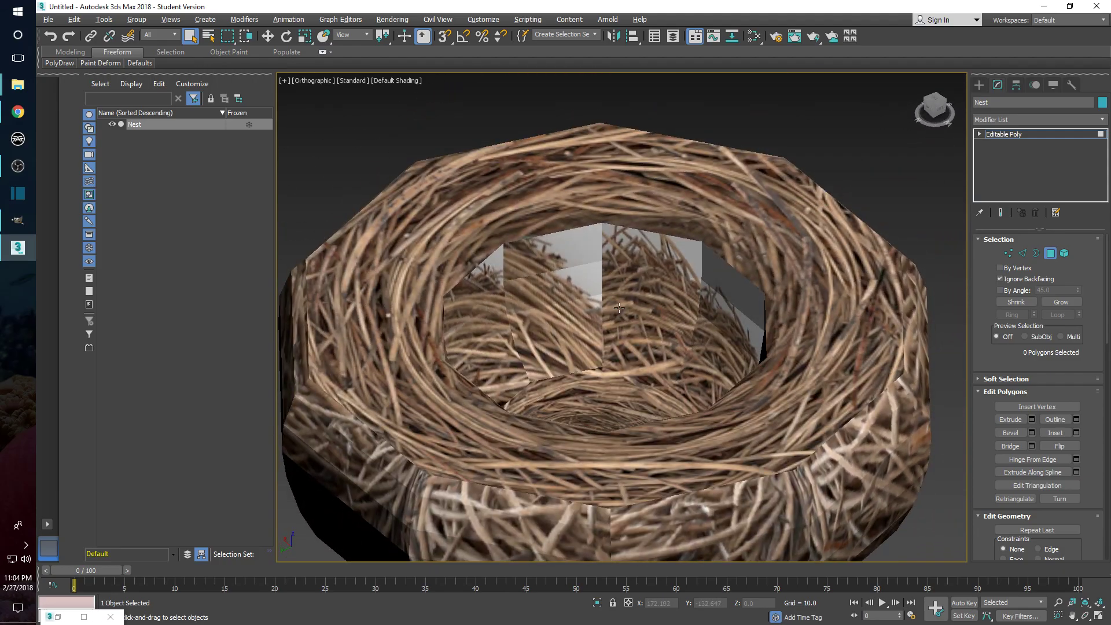
scroll(619, 309, down, 5)
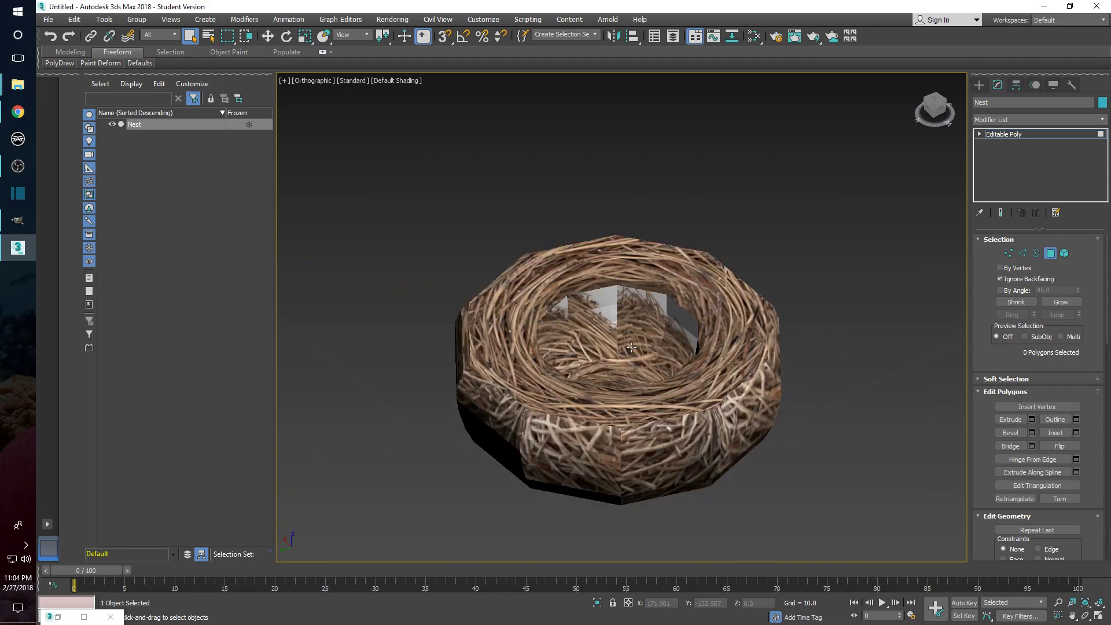
alt+middle_drag(612, 344, 619, 370)
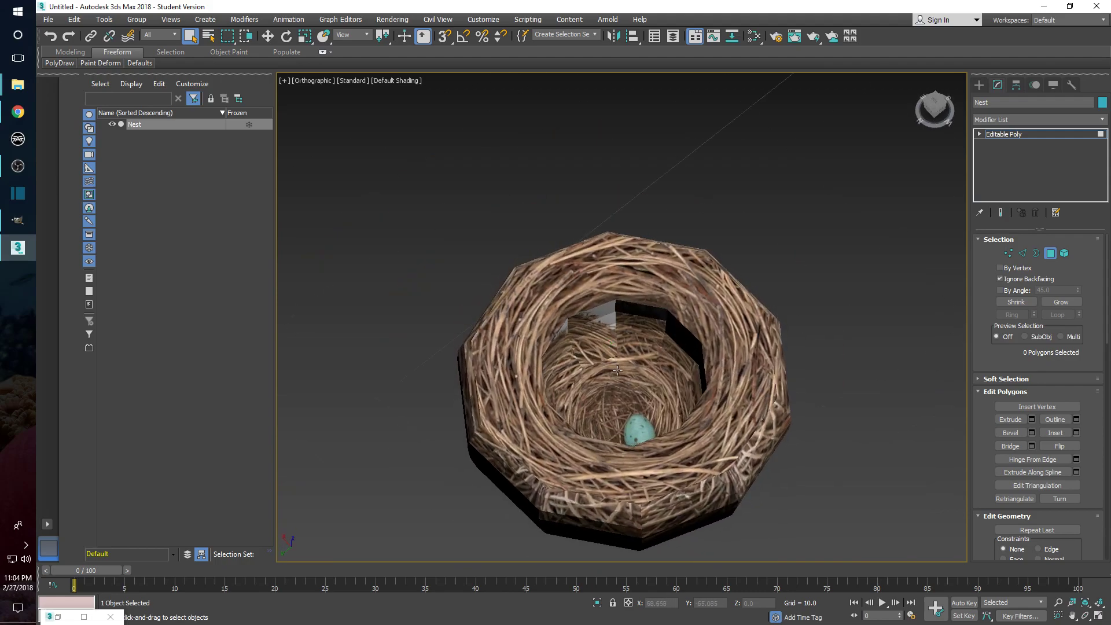
scroll(622, 376, up, 5)
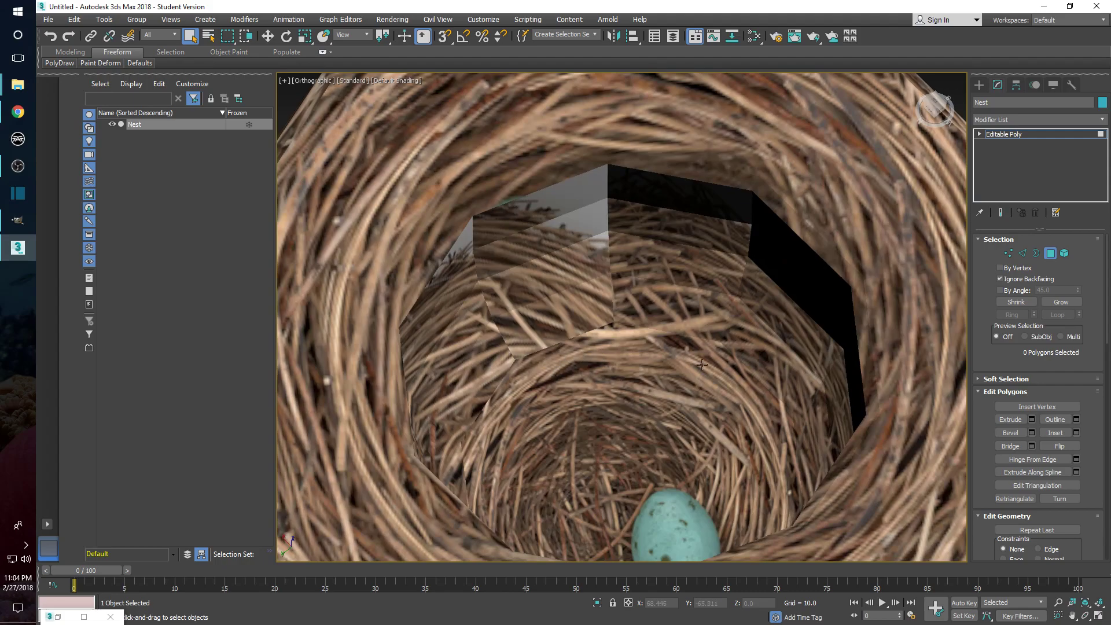
click(644, 337)
click(591, 352)
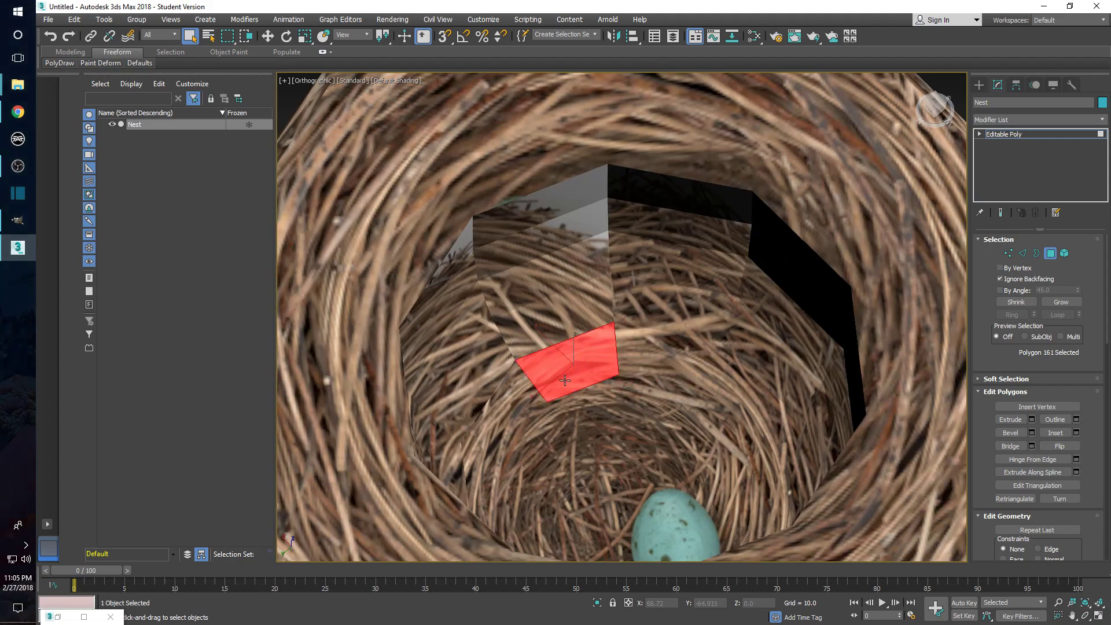
click(531, 328)
drag(553, 200, 571, 325)
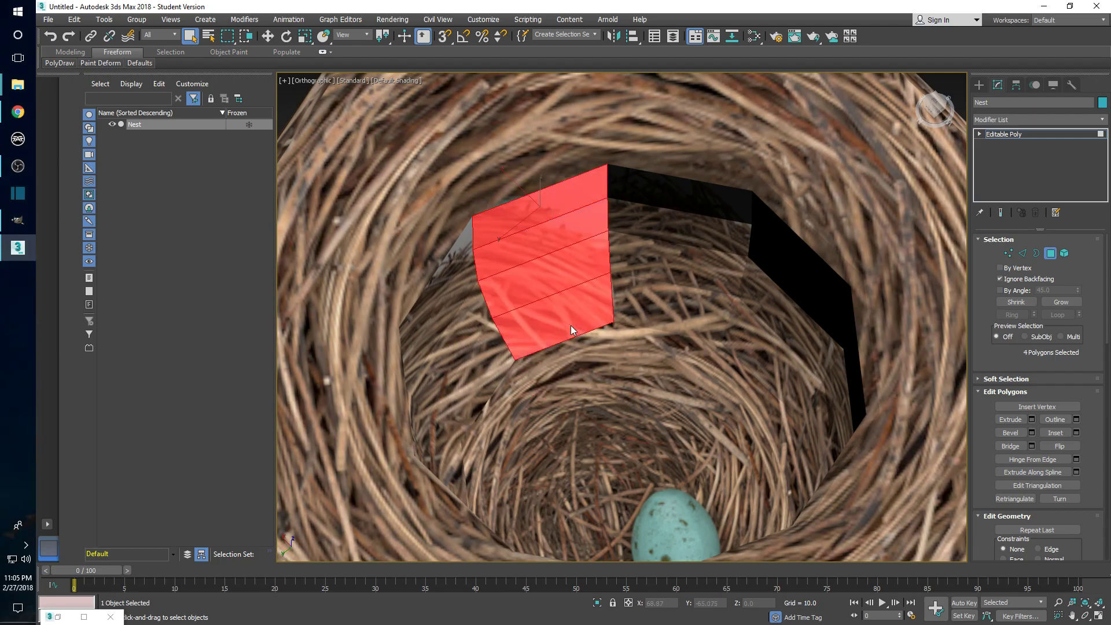
alt+middle_drag(711, 408, 653, 403)
scroll(654, 404, down, 5)
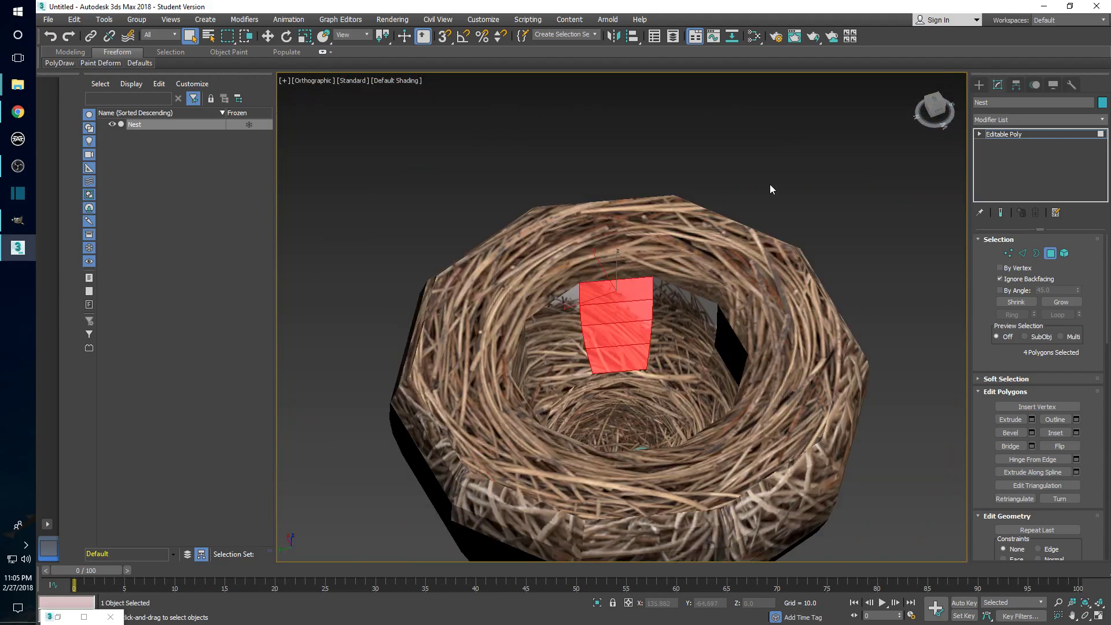
click(769, 185)
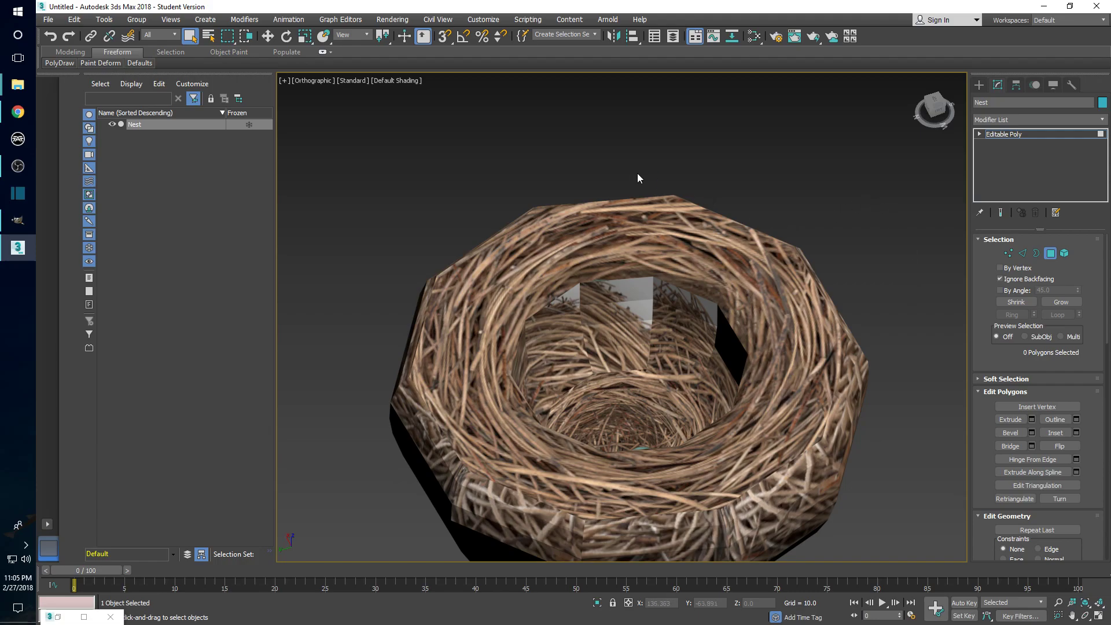
Step: Leave polygon sub-object mode and add an Unwrap UVW modifier to the whole Nest object
middle_drag(649, 324, 663, 246)
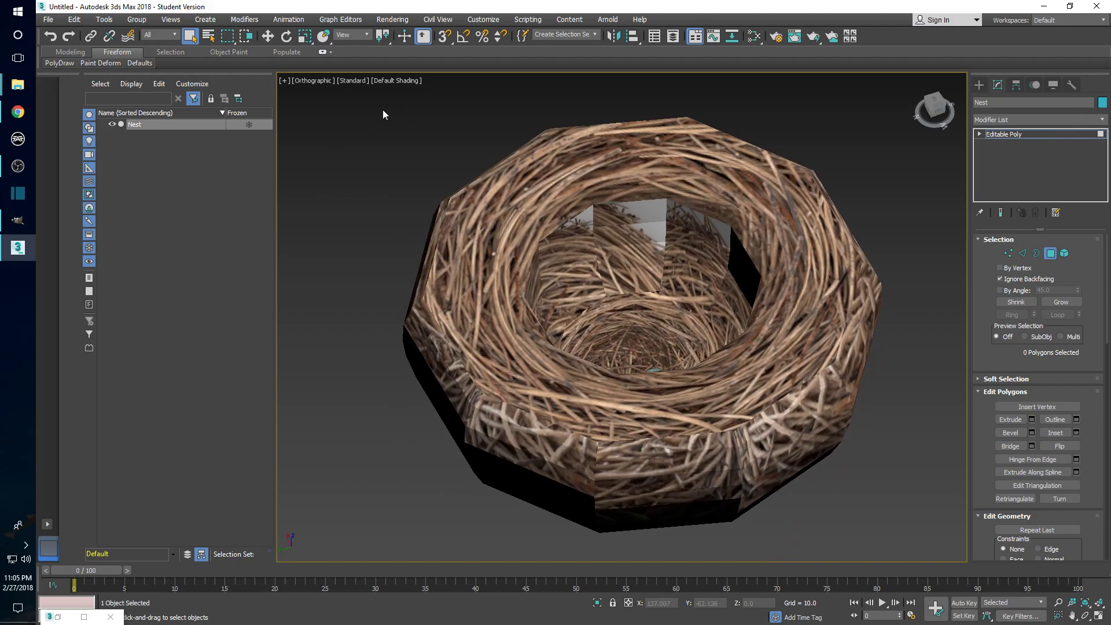
click(1052, 254)
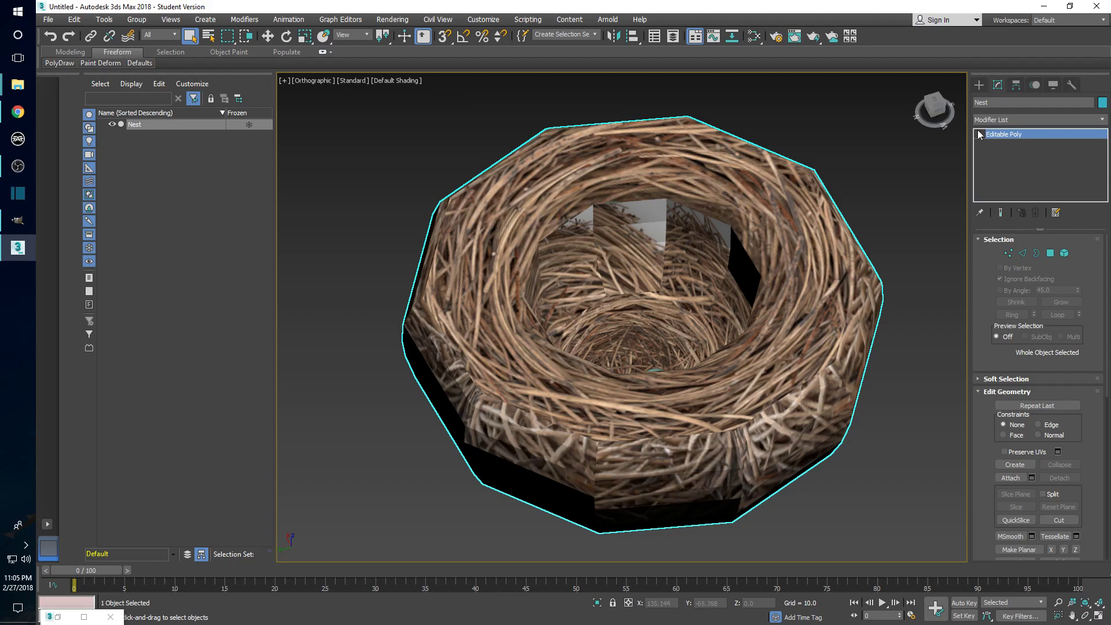
click(1036, 121)
scroll(1044, 324, down, 15)
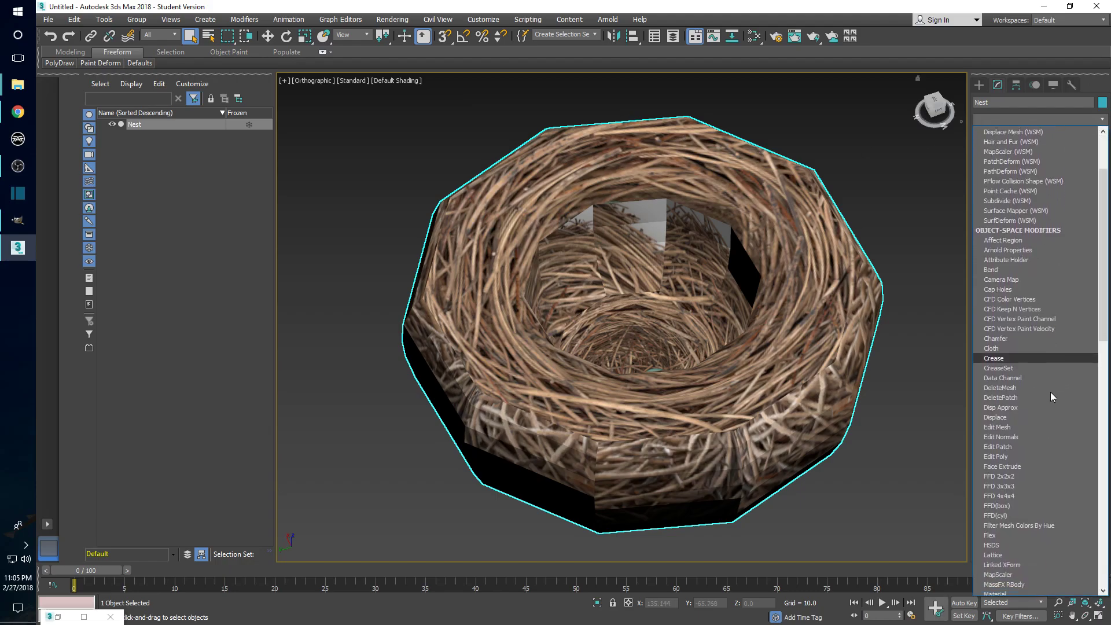
scroll(1047, 420, down, 7)
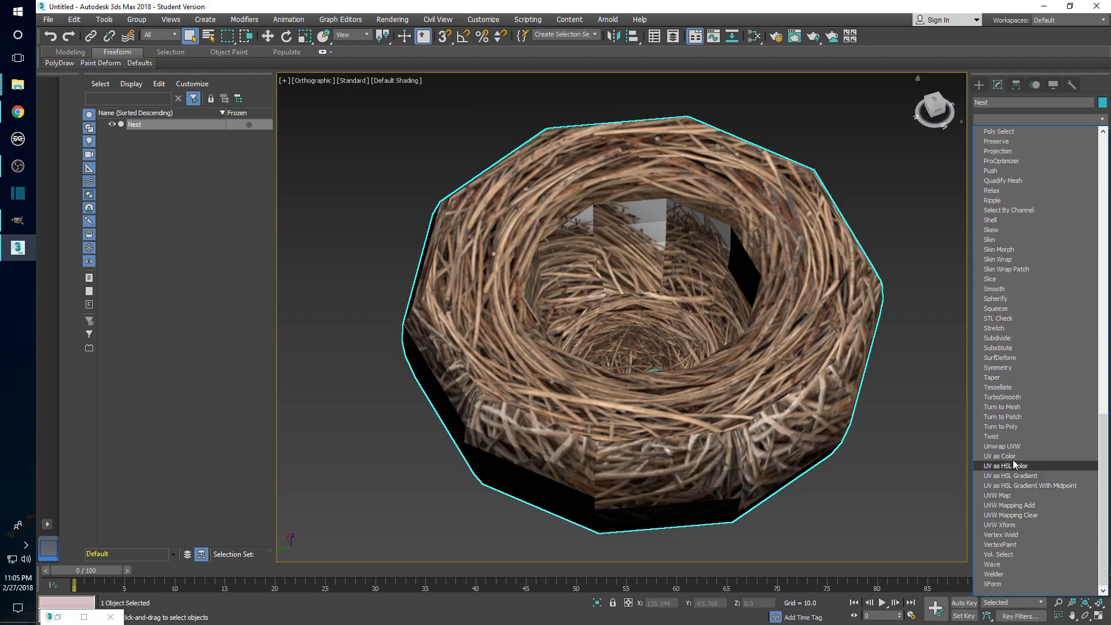
click(1017, 446)
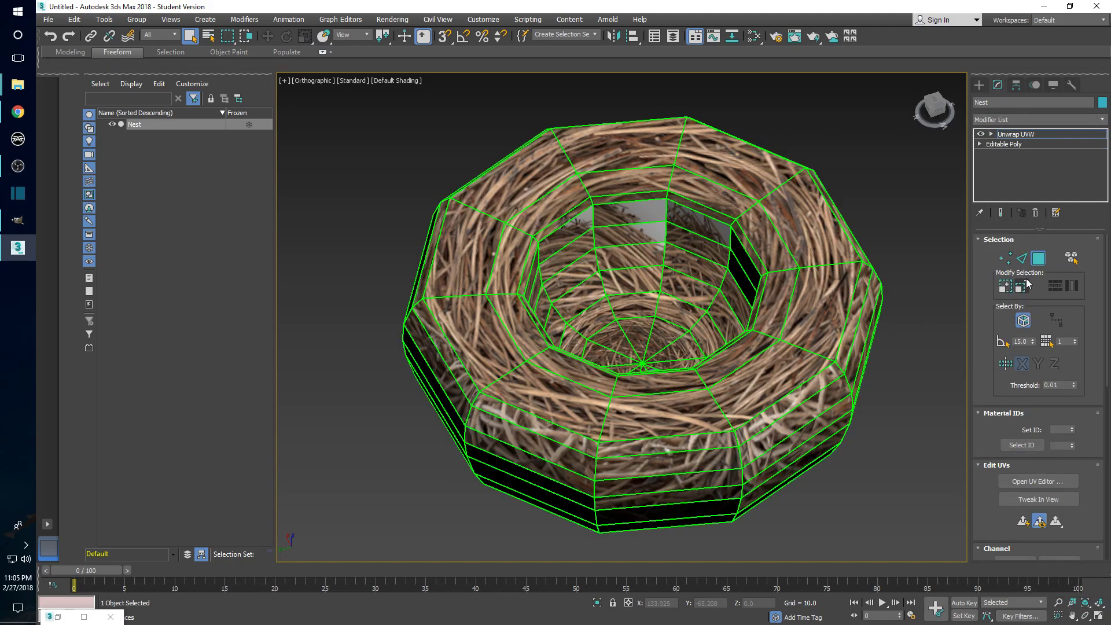
Step: Open the UV Editor, place its window beside the nest, and frame the overlapping round UV clusters in it
scroll(1034, 304, down, 5)
scroll(1035, 306, up, 1)
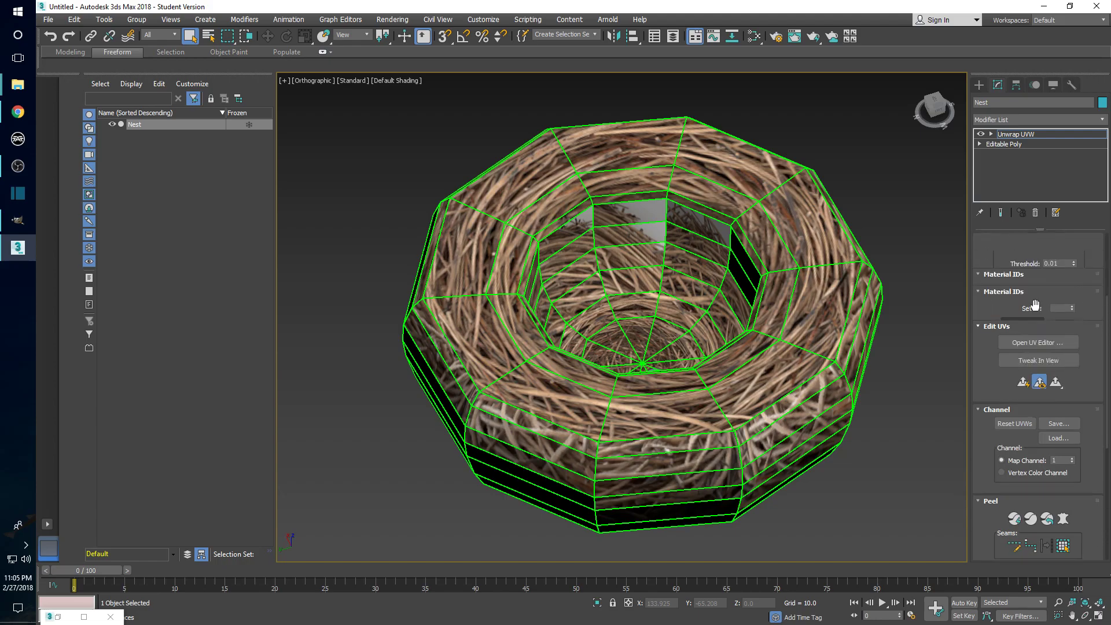
click(1053, 363)
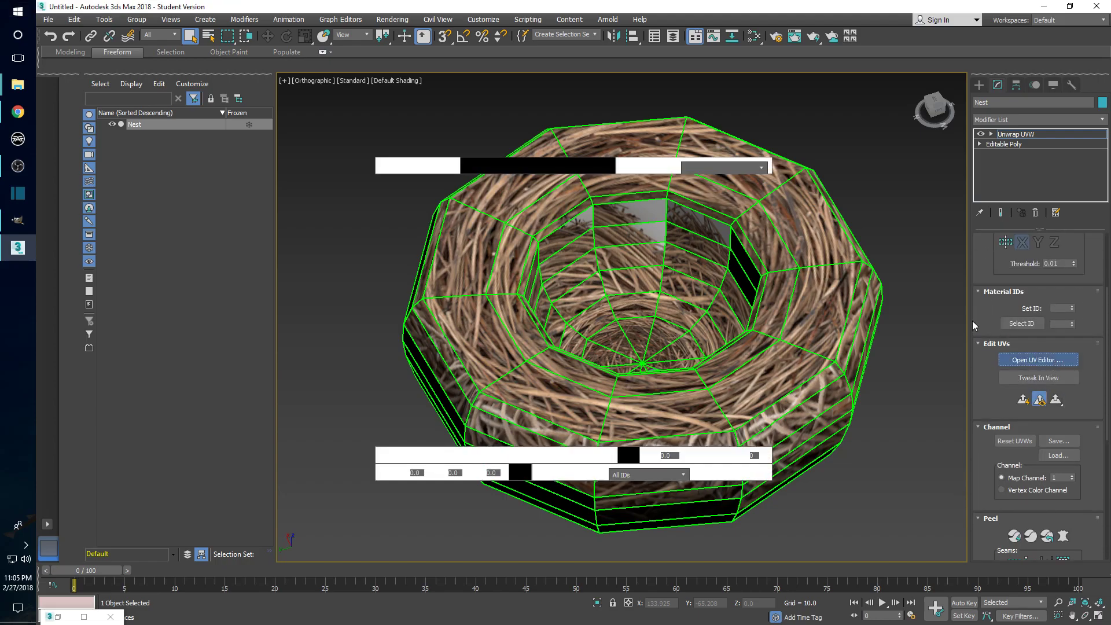
drag(305, 58, 941, 97)
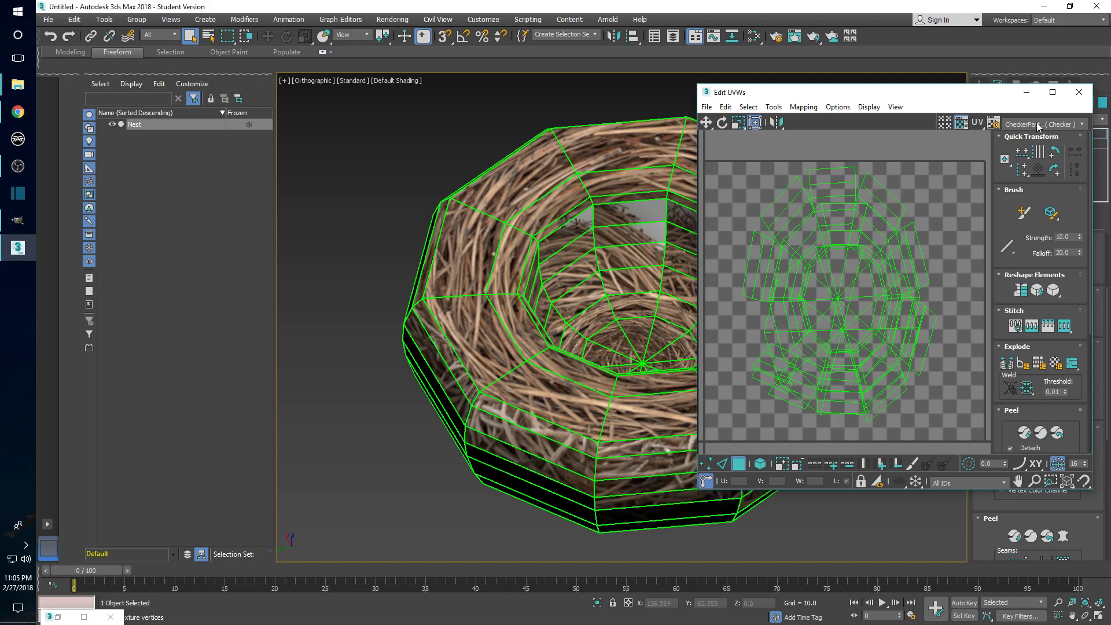
scroll(824, 272, down, 9)
scroll(848, 332, up, 3)
scroll(773, 262, up, 8)
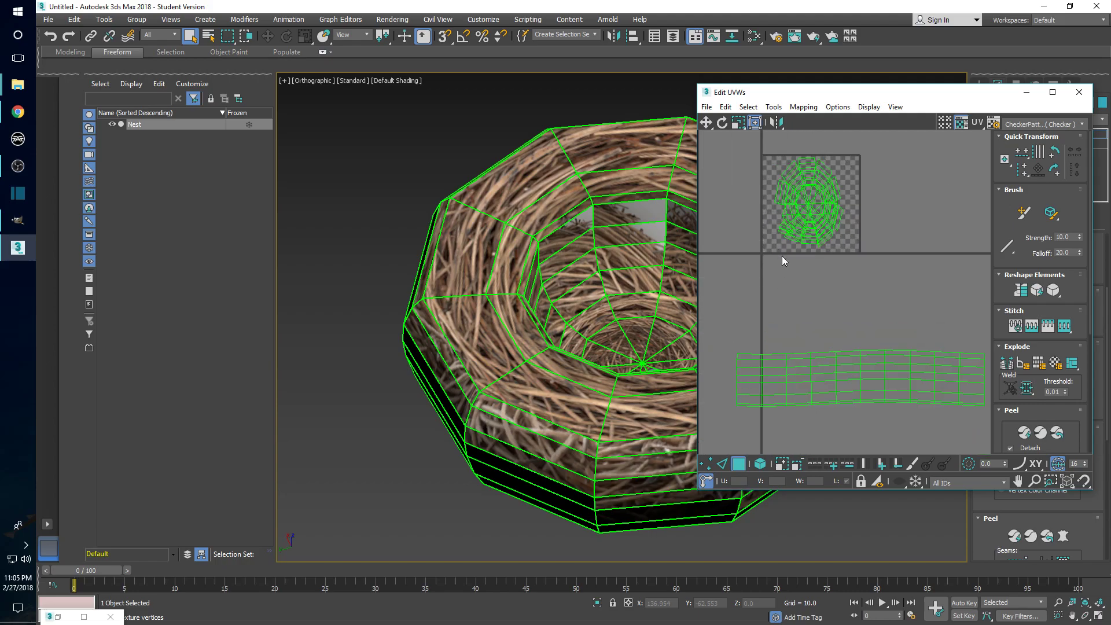
middle_drag(813, 254, 892, 271)
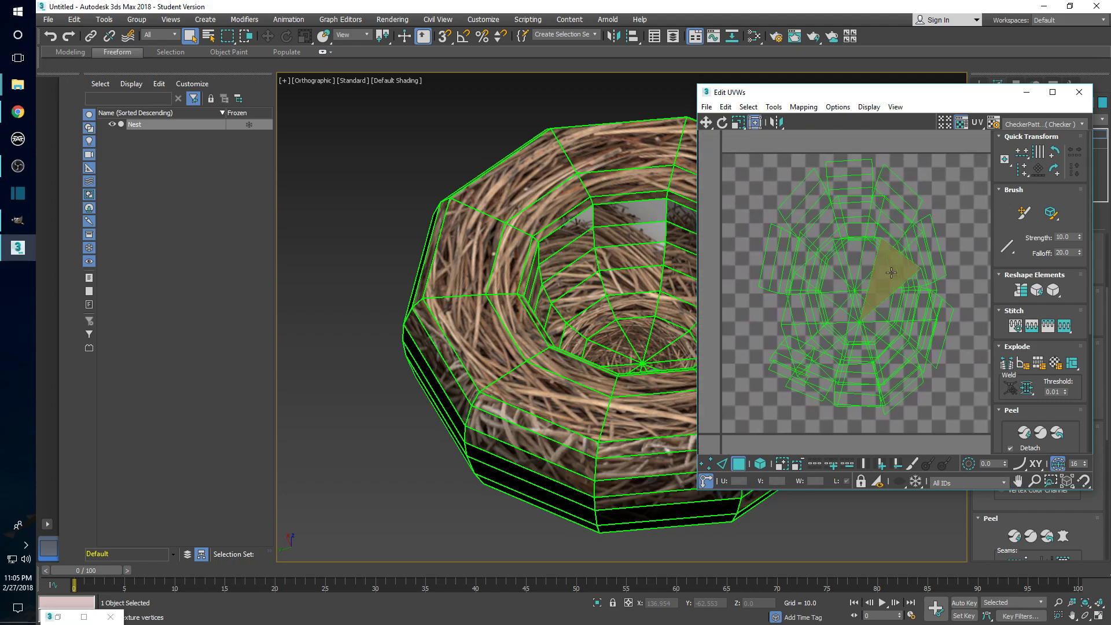
Step: Show Map #75 (nest_top.tga) as the background texture behind the UV layout
click(1039, 124)
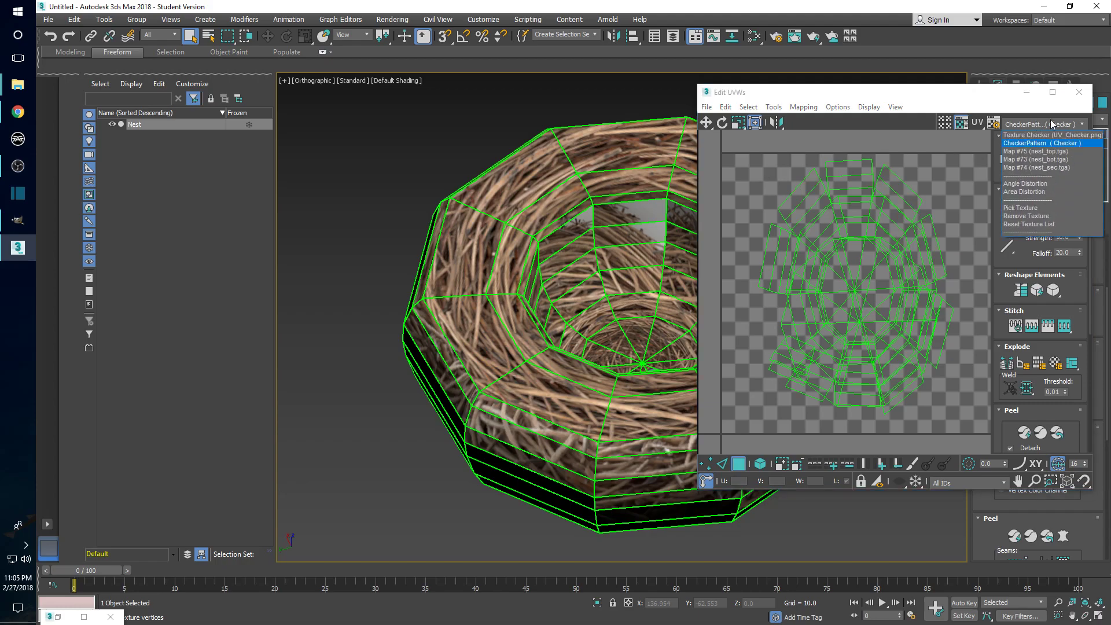
click(1067, 152)
middle_drag(963, 279, 922, 258)
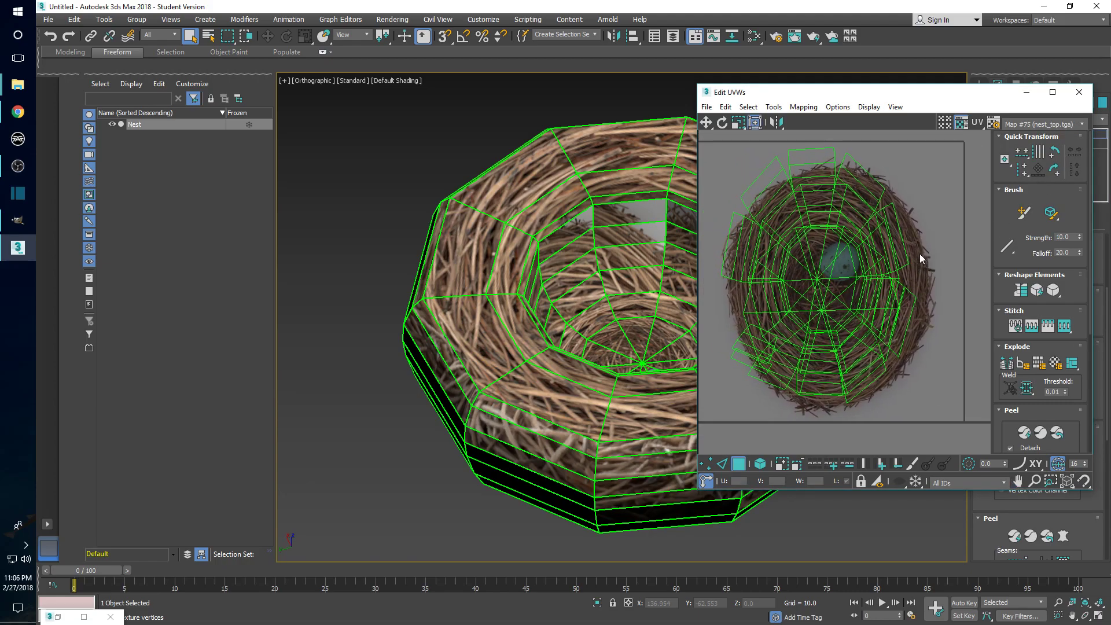
Step: Select the UV polygon lying outside the nest image's upper-left edge and move the Edit UVWs window to uncover more of the model
click(768, 182)
drag(839, 96, 943, 123)
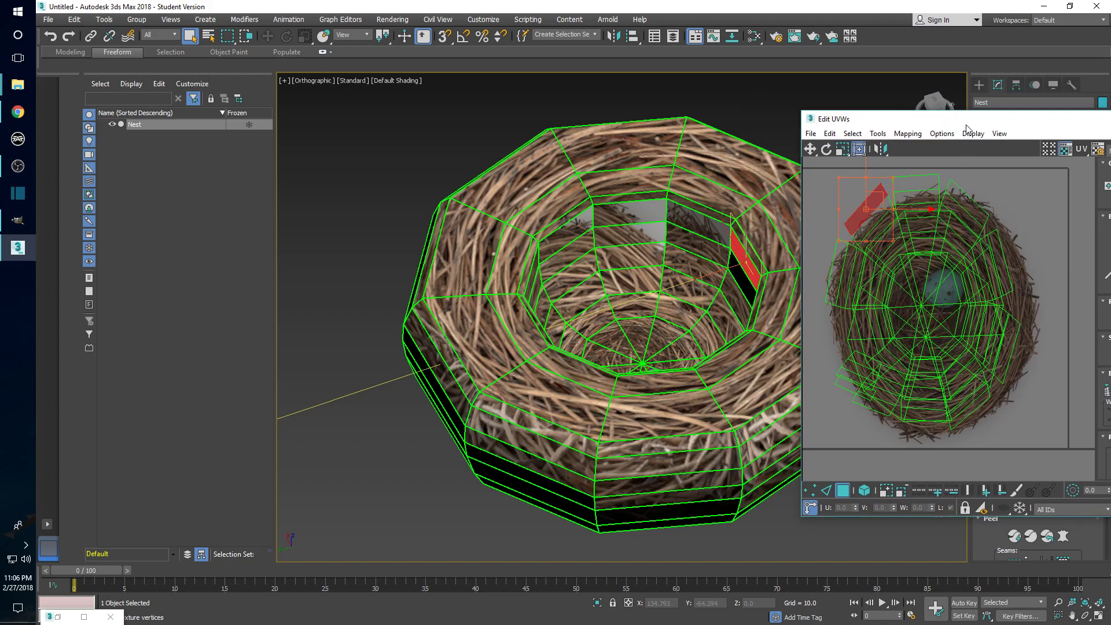
drag(966, 123, 915, 120)
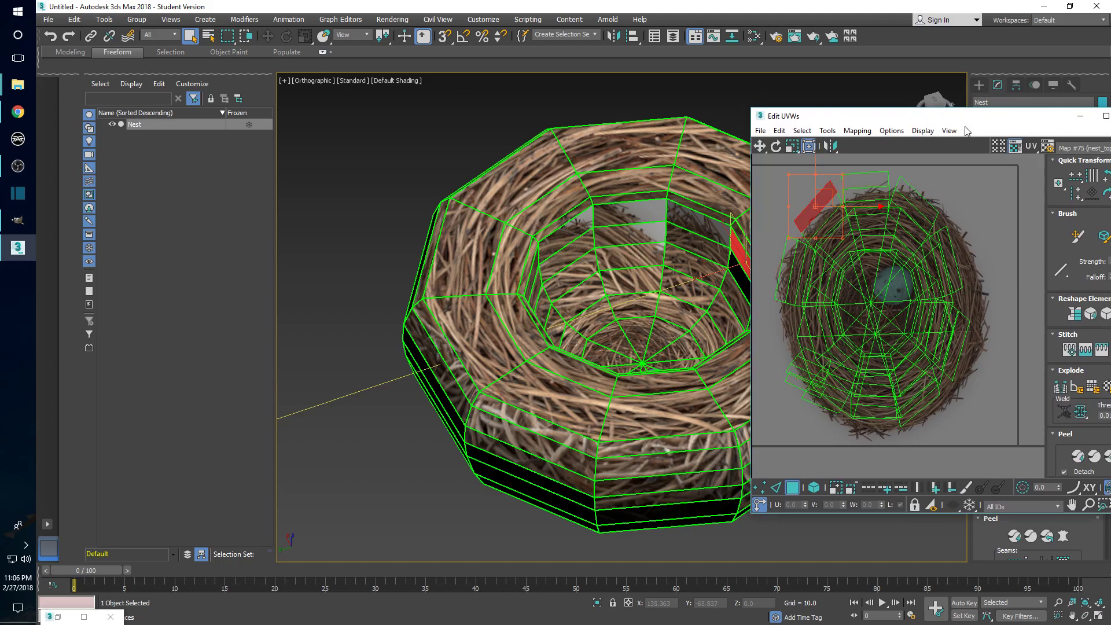
Step: Show Map #74 (nest_sec.tga) behind the UV layout to compare it with the overlapping UV clusters
drag(983, 118, 869, 110)
click(1011, 139)
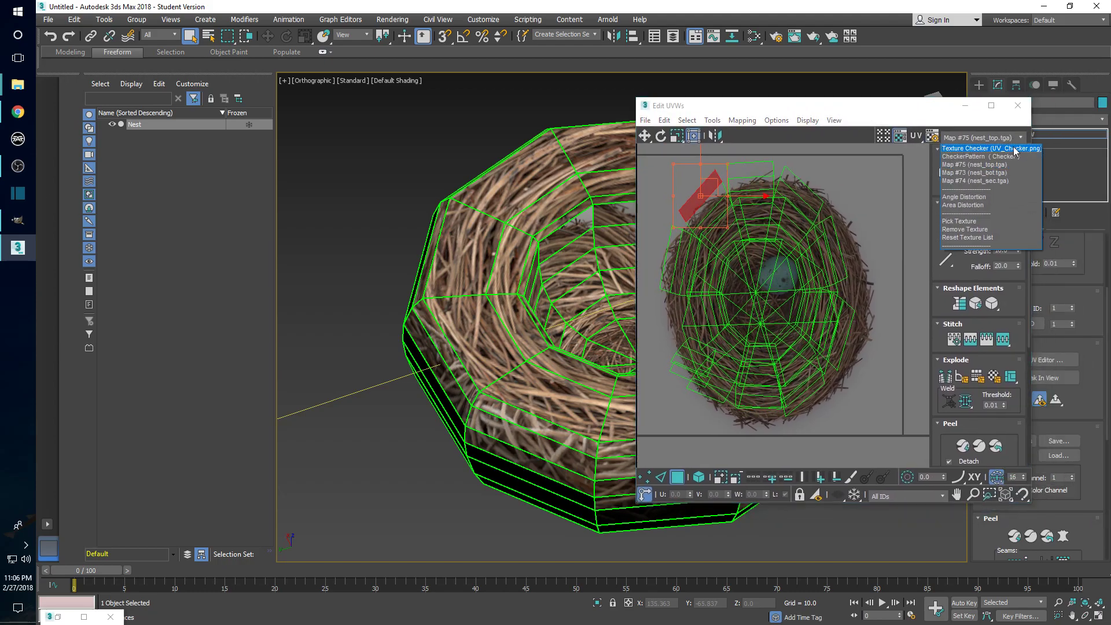
click(995, 181)
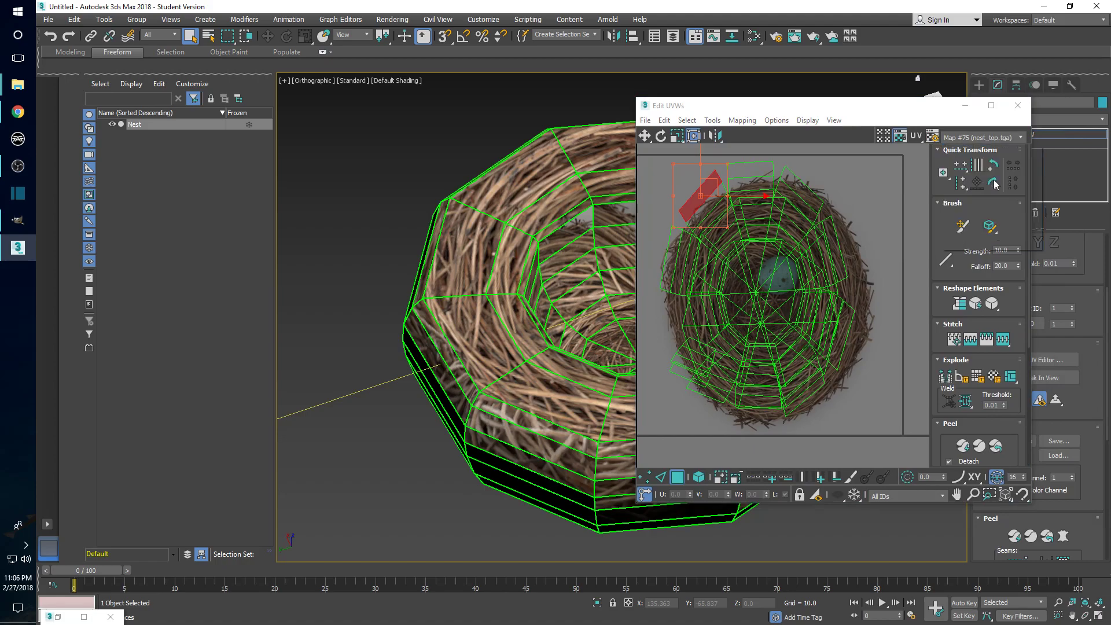
scroll(794, 288, up, 5)
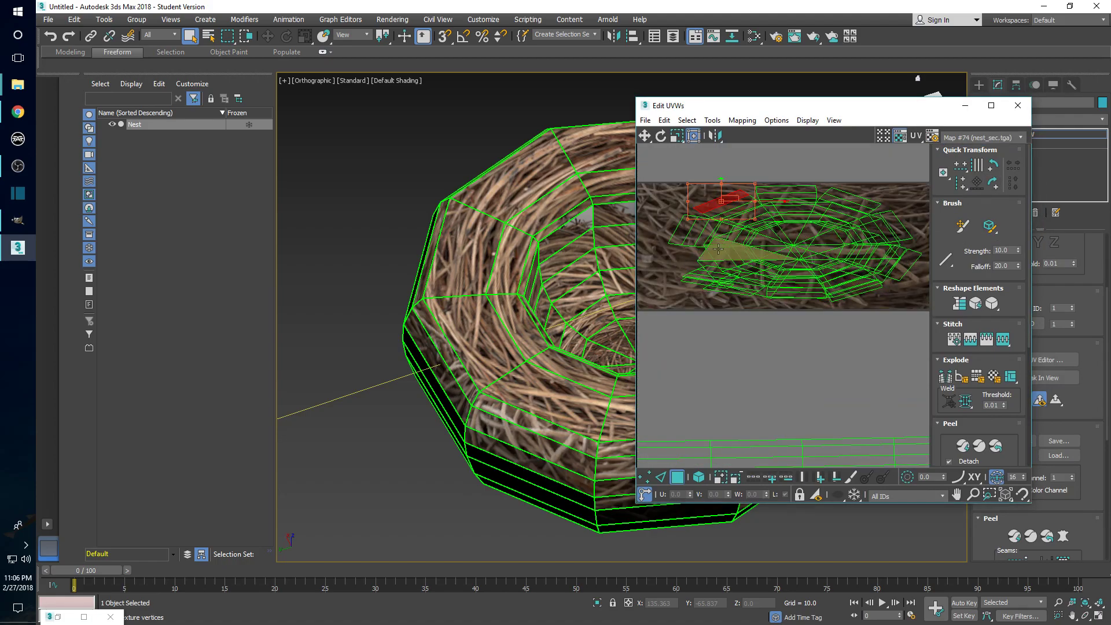
Step: Switch the UV background to Map #73 (nest_bot.tga) and check how the UV polygons lie within the nest image
click(1004, 139)
click(998, 173)
scroll(797, 219, up, 4)
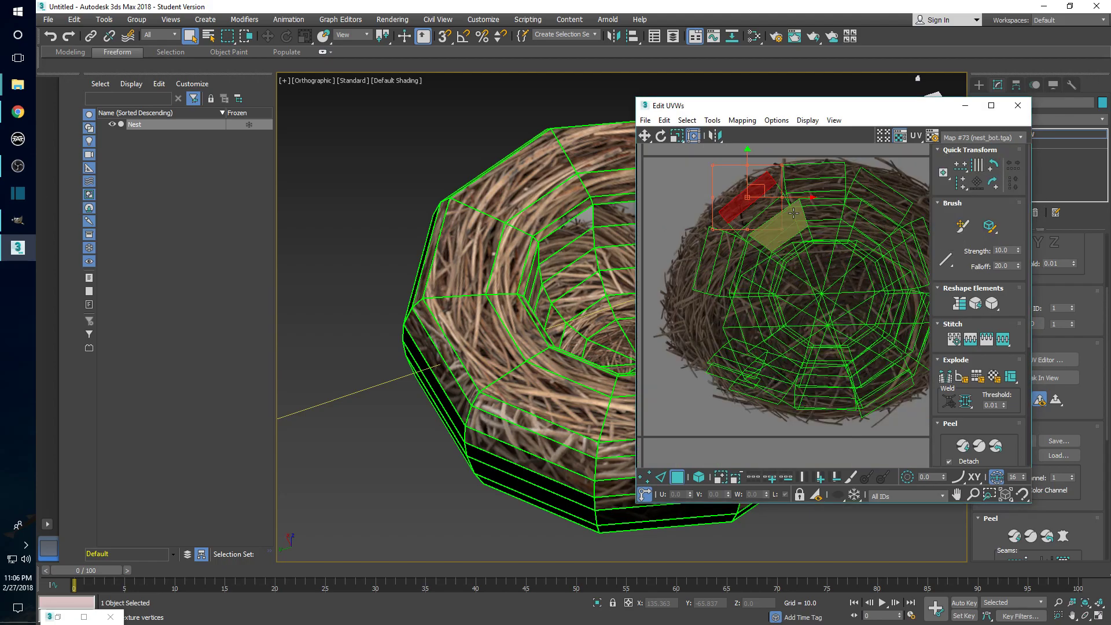
click(735, 209)
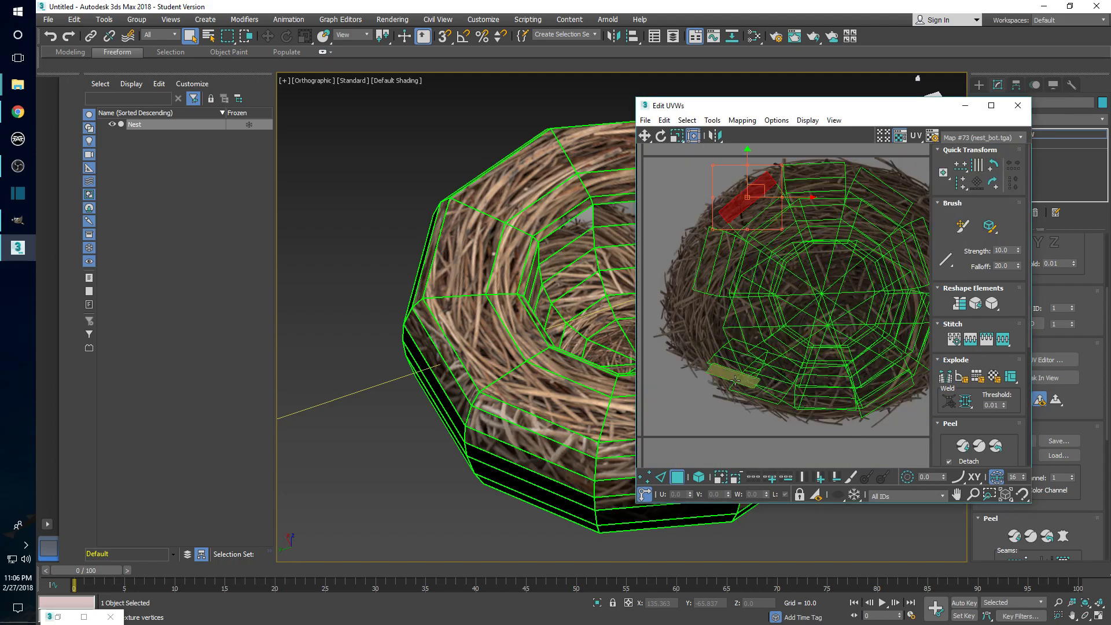
middle_drag(866, 314, 825, 321)
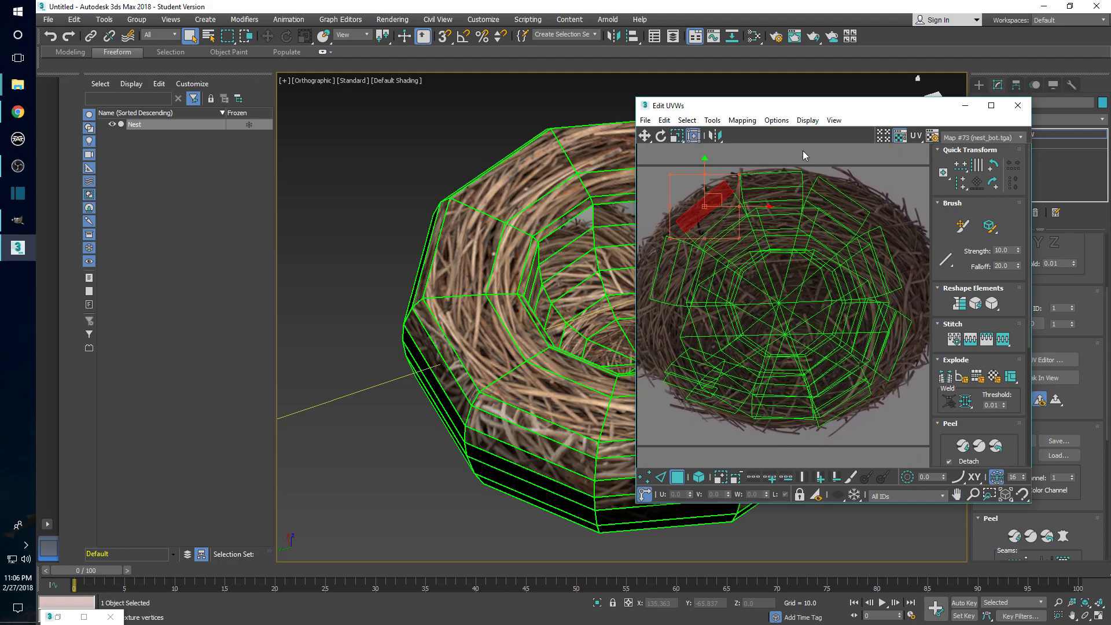
drag(831, 107, 782, 111)
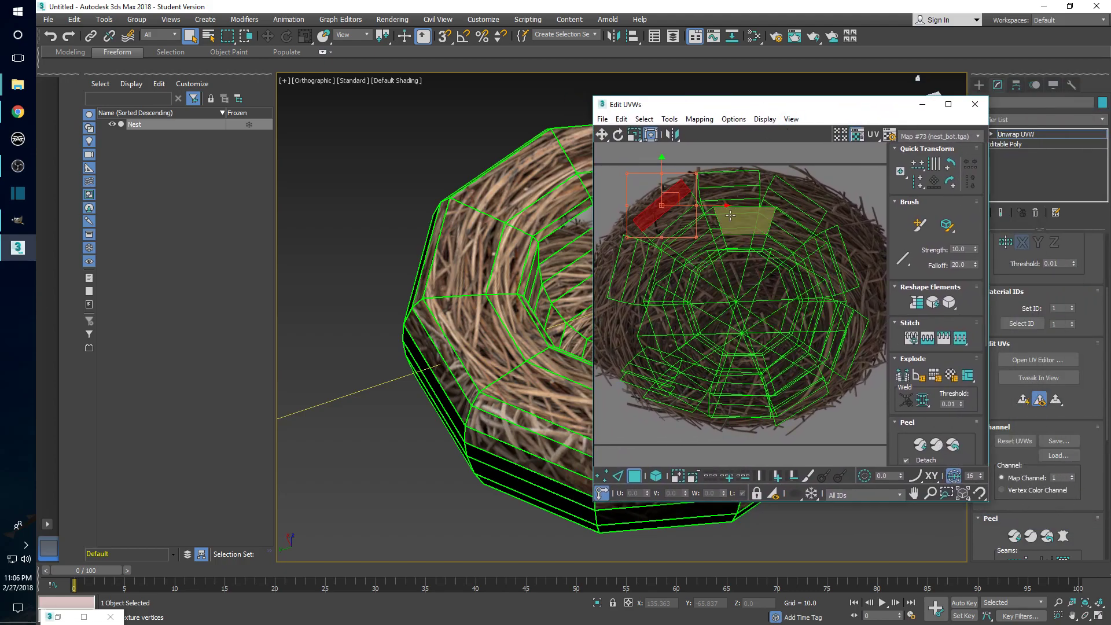
Step: Close the UV Editor and delete the Unwrap UVW modifier from the Nest object
click(975, 104)
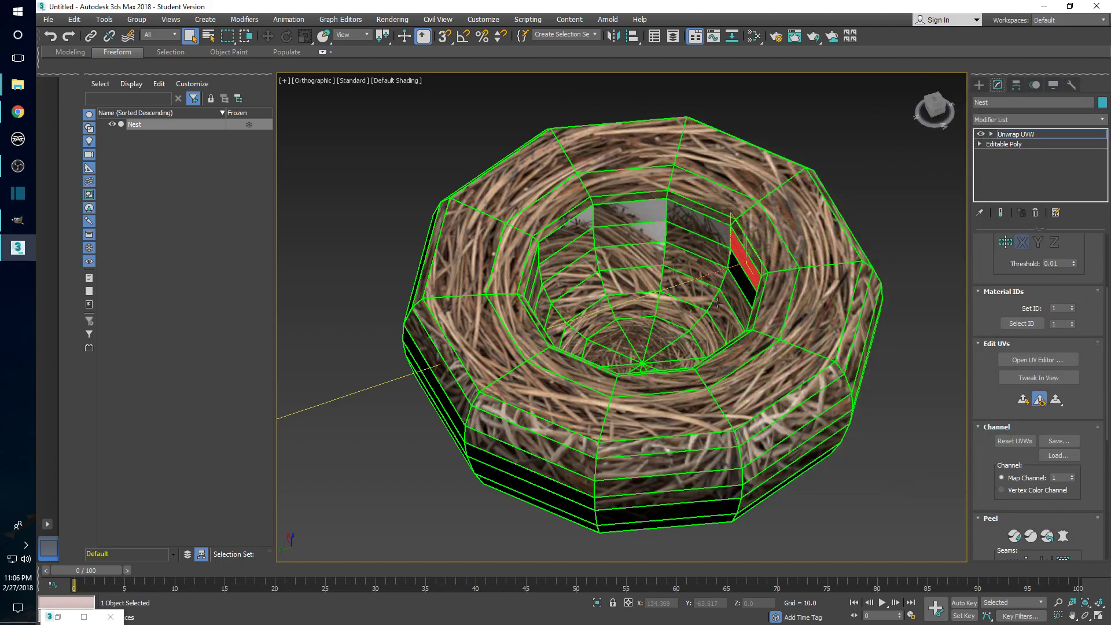
click(1028, 135)
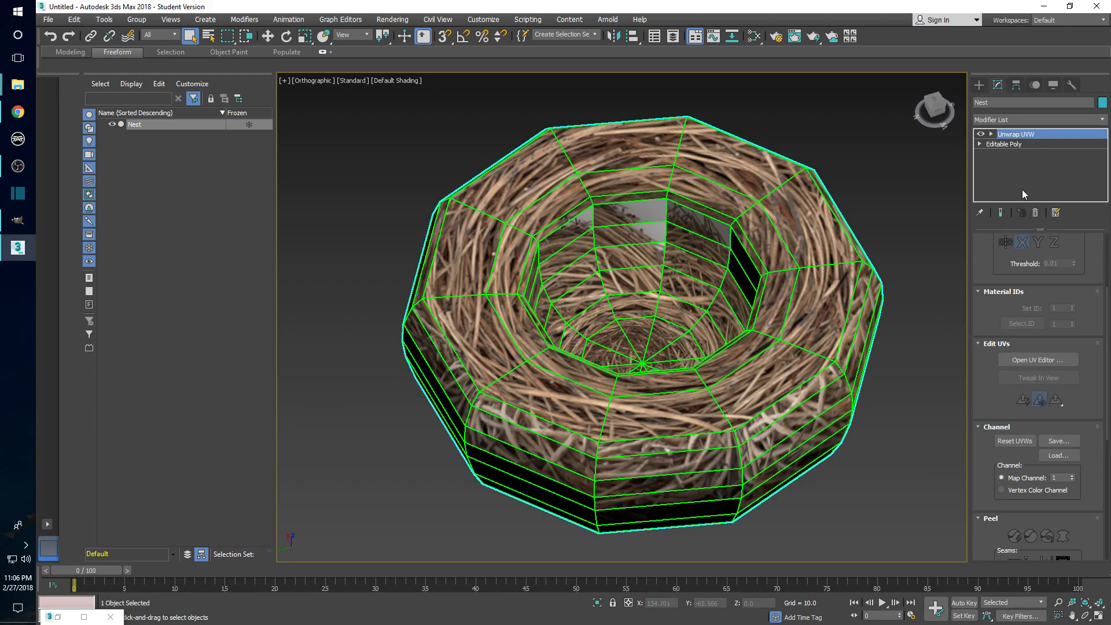
click(1035, 212)
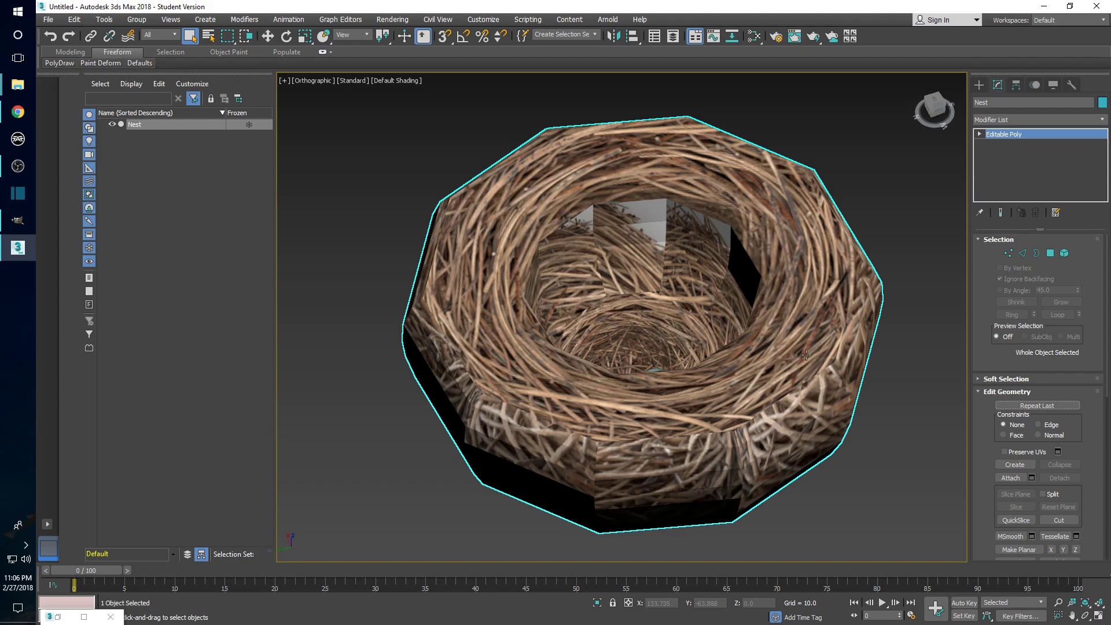
Step: Enter polygon sub-object mode on the Nest and display its edged faces in the viewport
click(1049, 253)
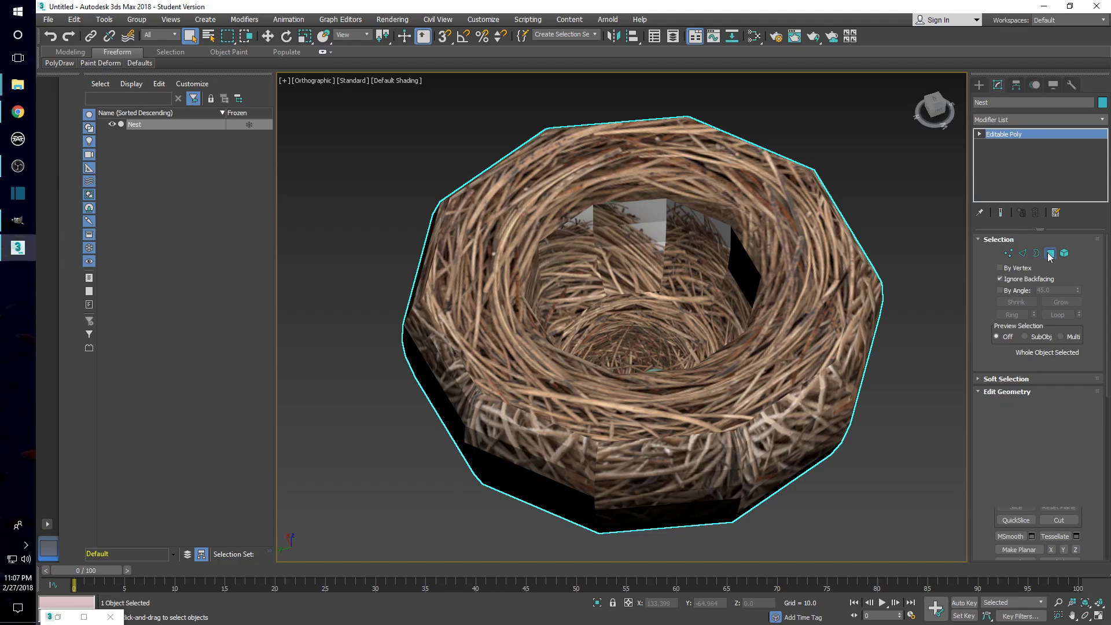
scroll(615, 198, up, 2)
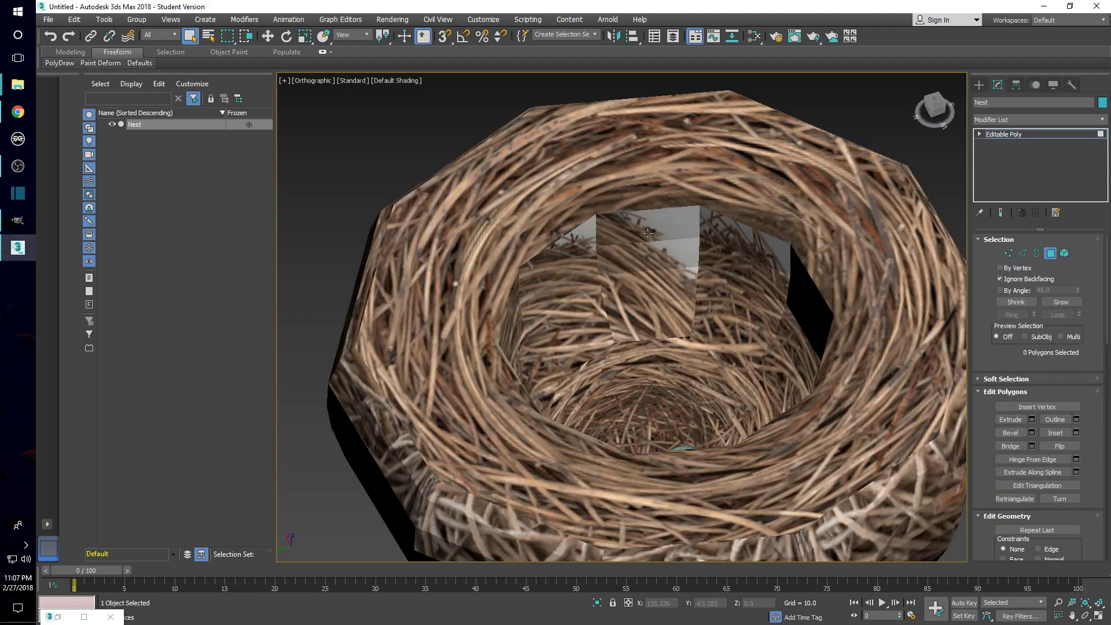
click(397, 81)
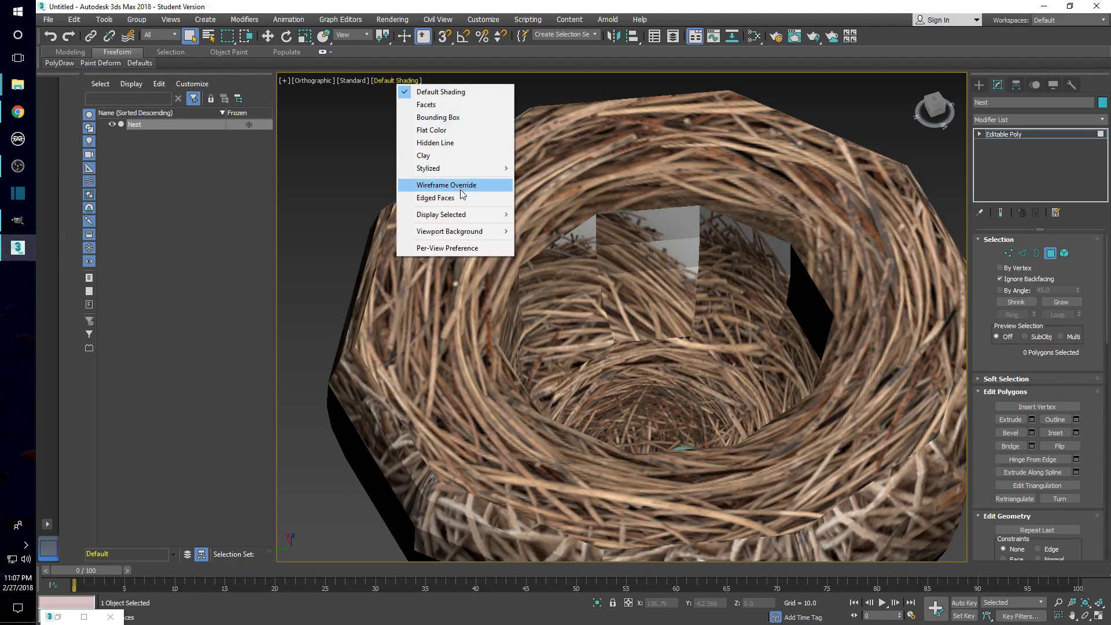
click(451, 199)
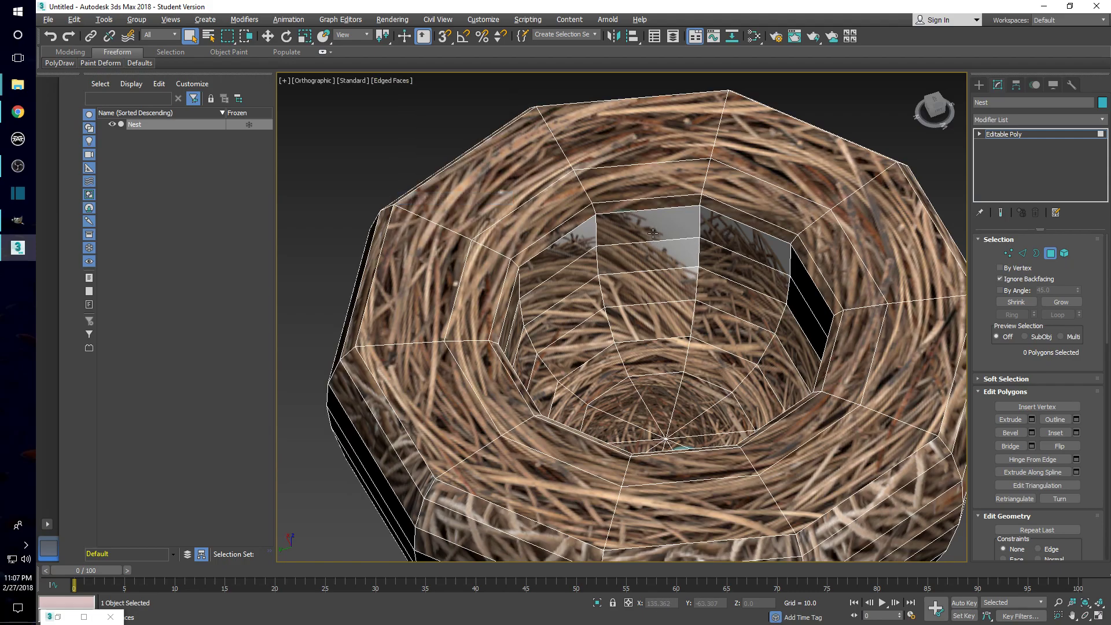
Step: Select the first five adjacent columns of four polygons each on the nest's inner wall
shift+click(655, 321)
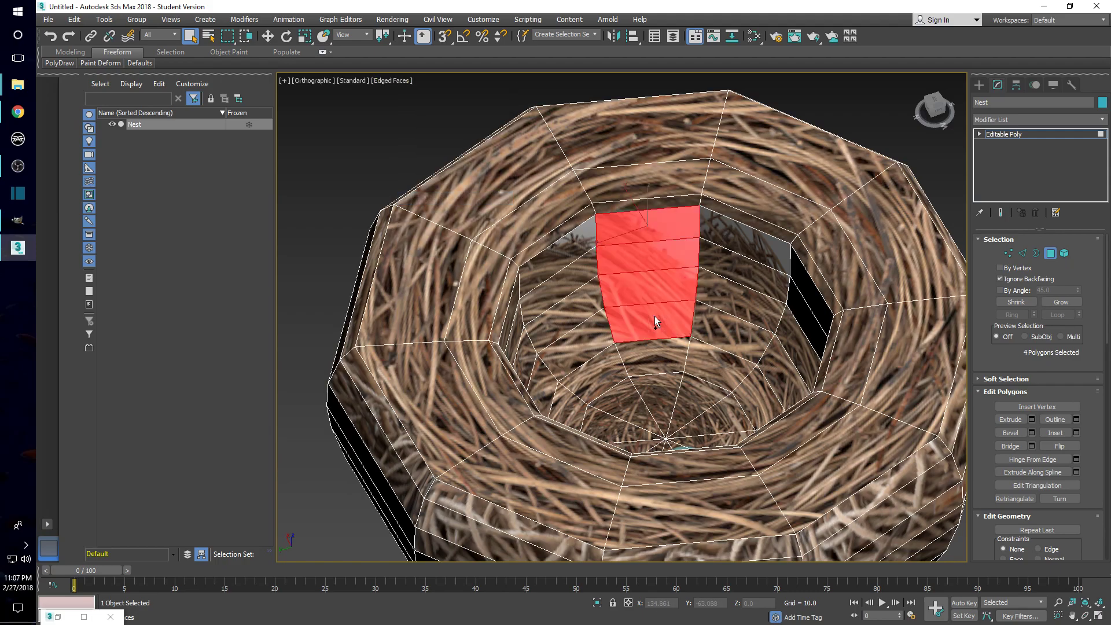
ctrl+click(739, 257)
shift+click(734, 336)
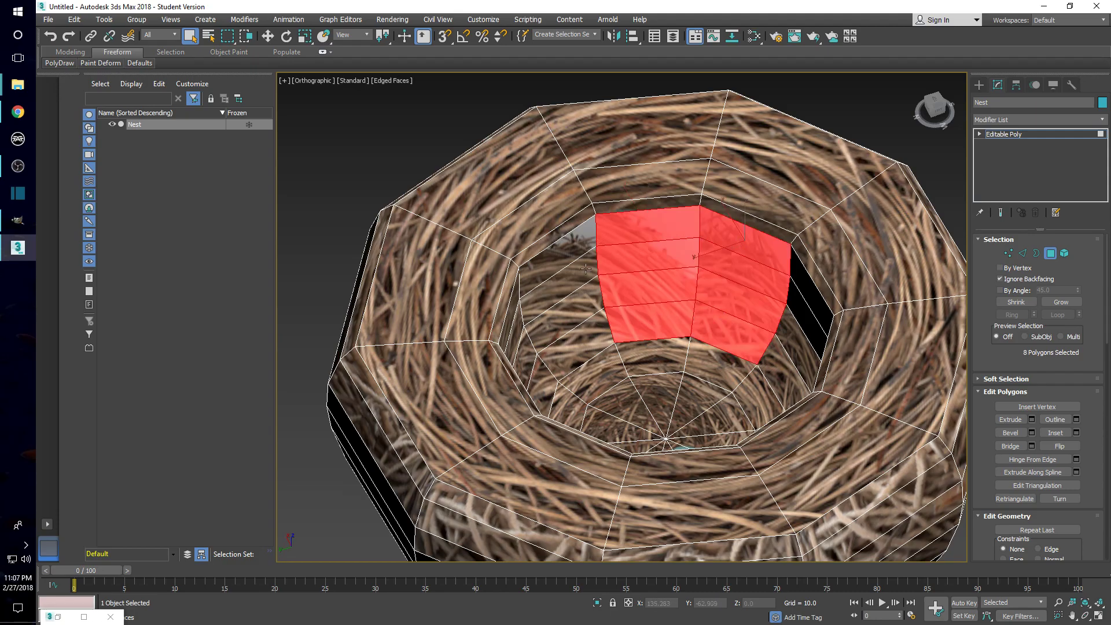
ctrl+click(560, 262)
shift+click(603, 336)
alt+middle_drag(664, 306, 564, 212)
ctrl+click(560, 145)
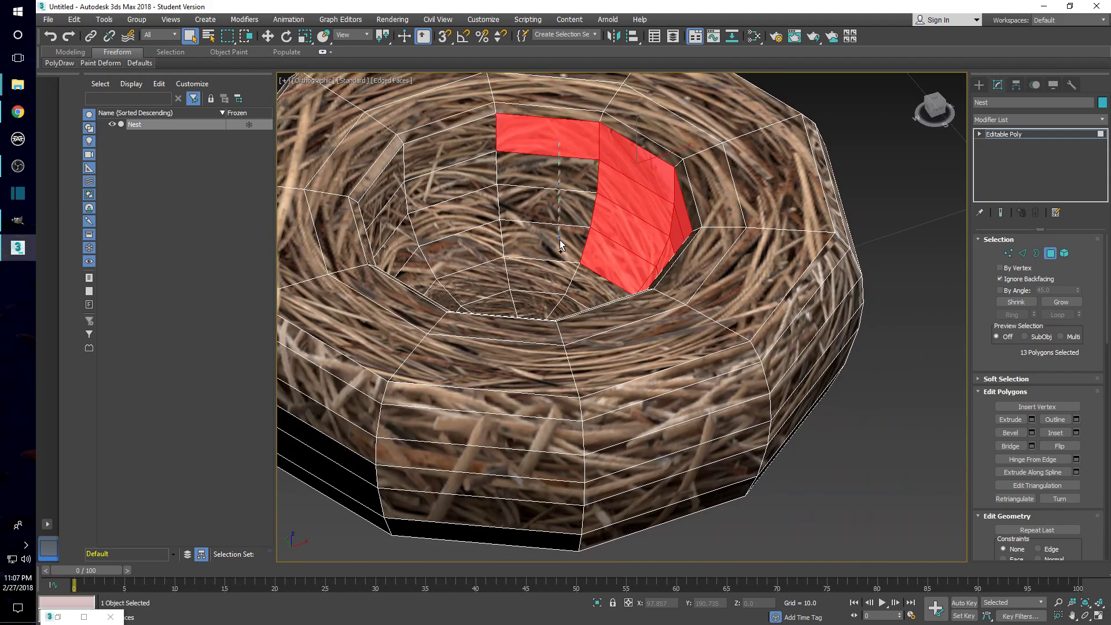
shift+click(561, 242)
ctrl+click(463, 162)
shift+click(471, 249)
Step: Add the remaining five polygon columns around the hollow so the nest's whole inner wall is selected
alt+middle_drag(566, 212, 506, 171)
ctrl+click(497, 165)
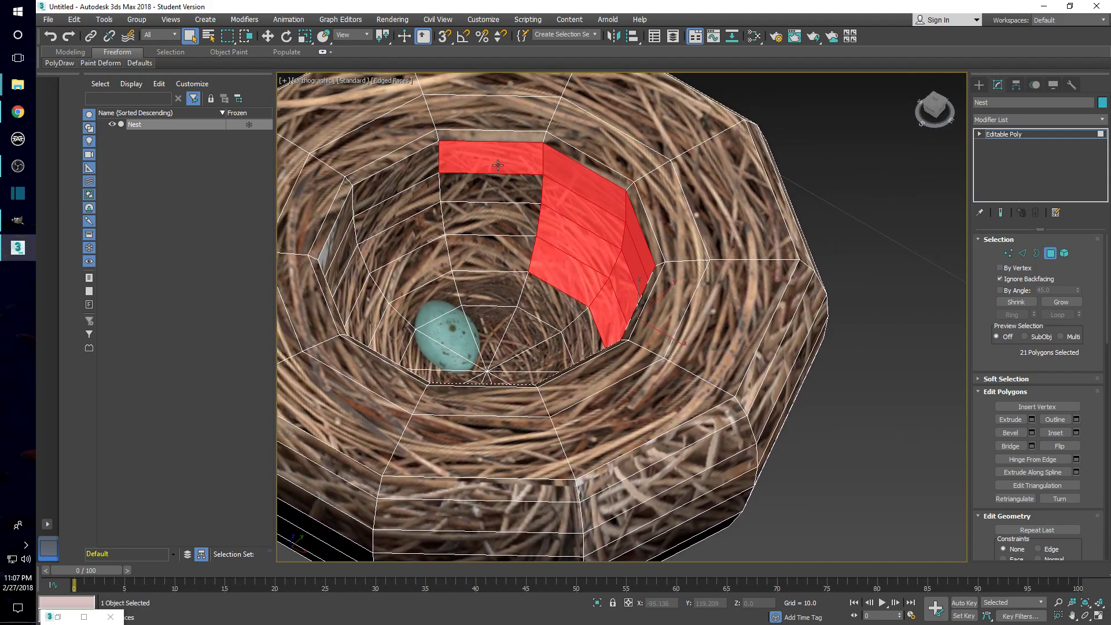
shift+click(506, 249)
ctrl+click(405, 180)
shift+click(428, 254)
alt+middle_drag(540, 223, 517, 224)
ctrl+click(517, 227)
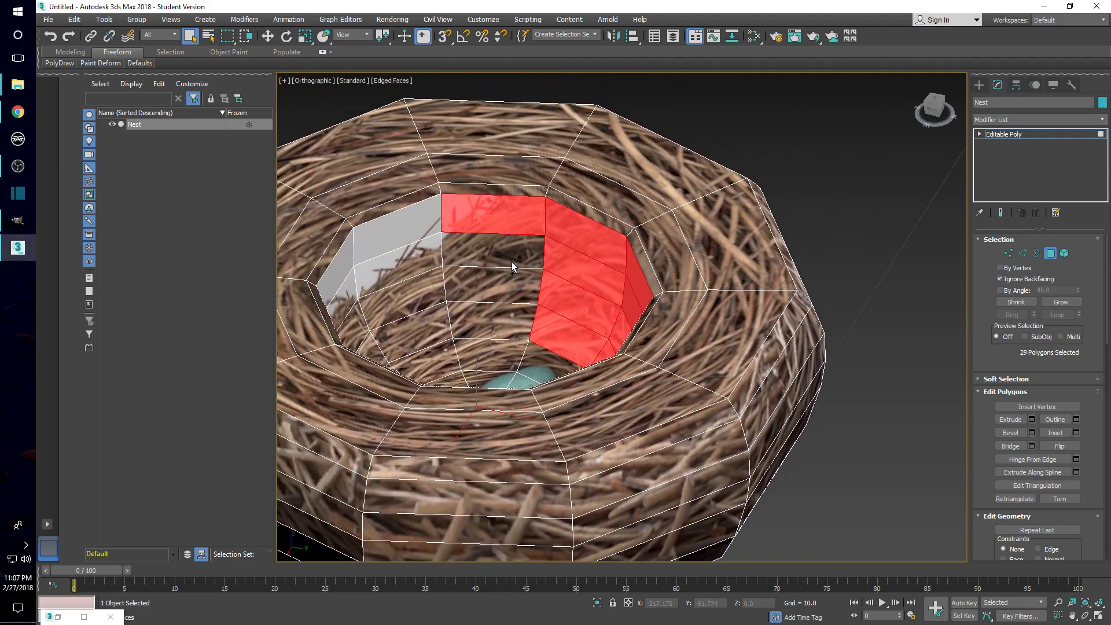
shift+click(512, 318)
ctrl+drag(408, 232, 431, 332)
alt+middle_drag(431, 332, 444, 229)
ctrl+click(444, 212)
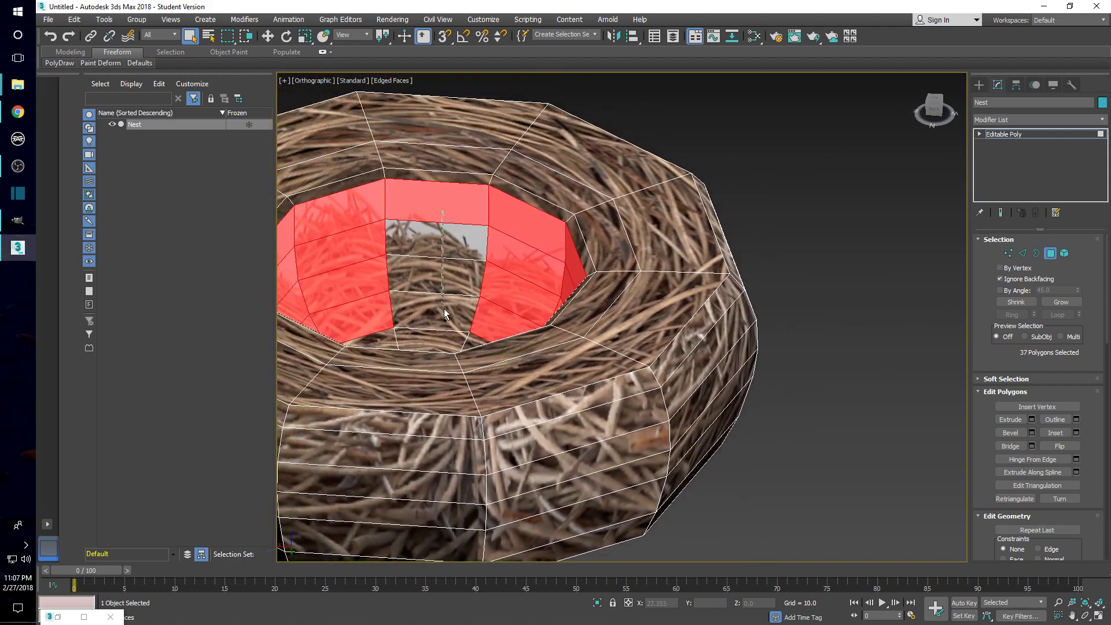
shift+click(447, 313)
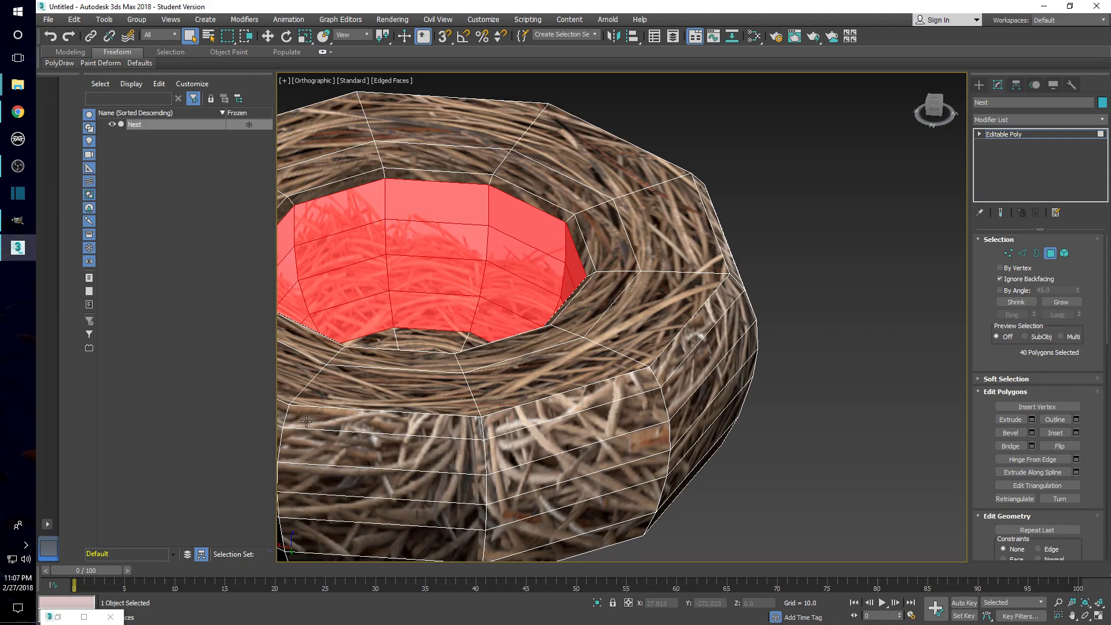
Step: Assign the Bottom material to the selected inner-wall polygons, deselect them and minimize the Slate Material Editor
key(m)
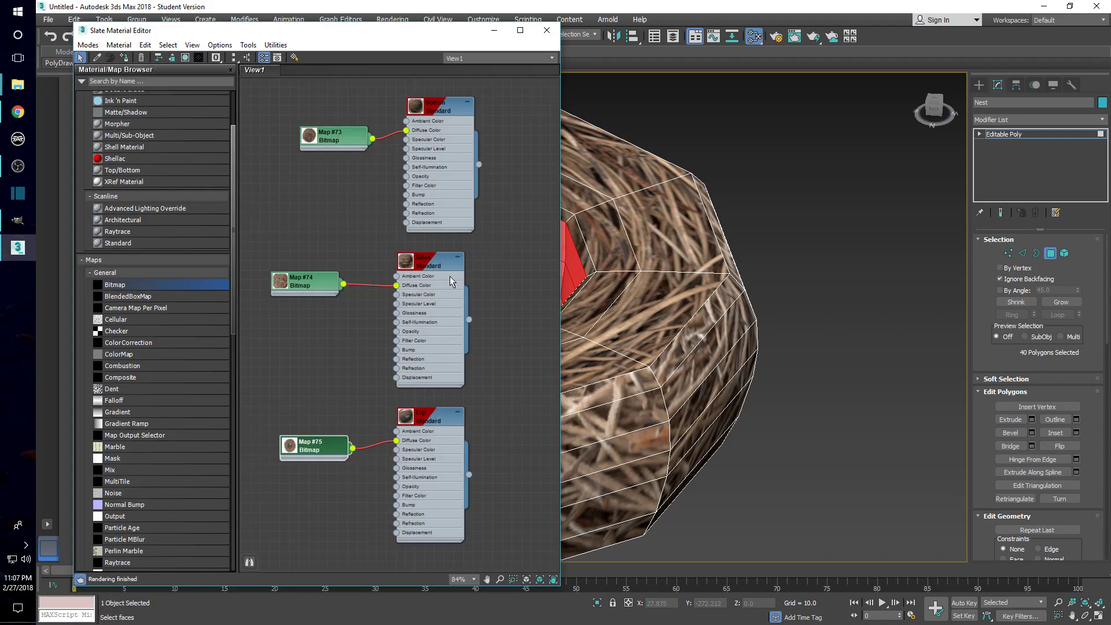
right_click(439, 108)
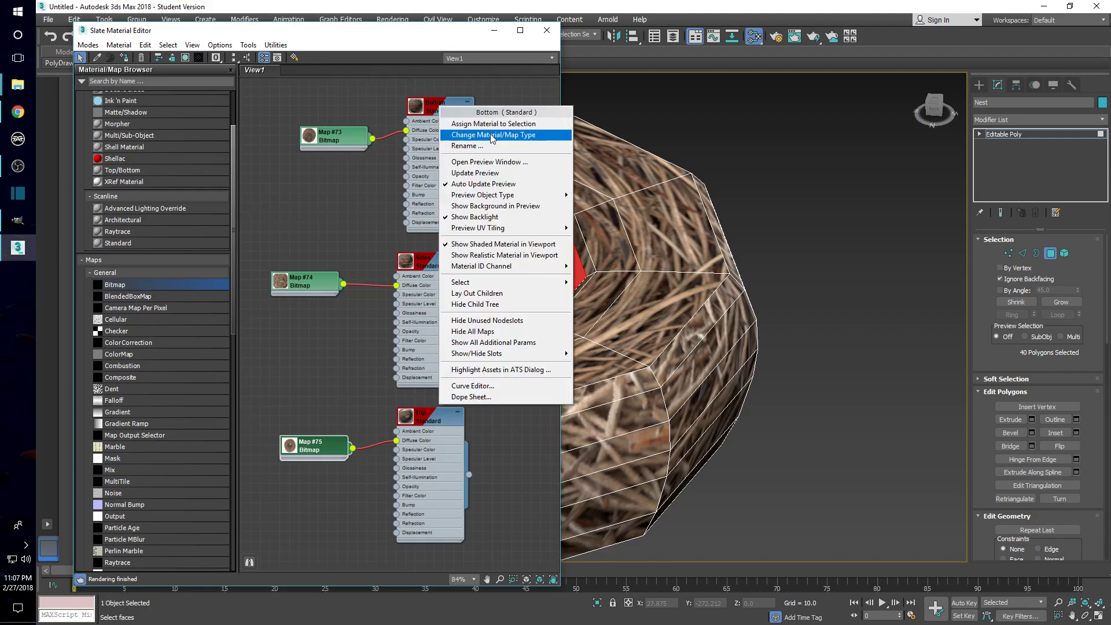
click(496, 125)
click(803, 239)
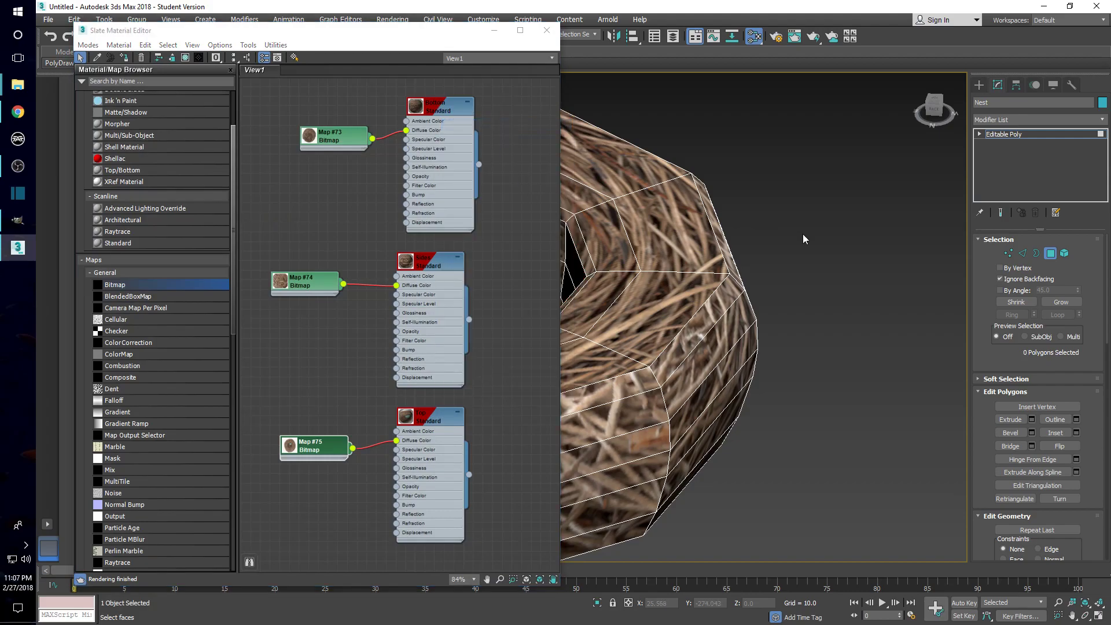
click(494, 30)
Step: Examine the texture on the nest's inner wall, floor and rim from above and at an angle
alt+middle_drag(491, 352, 655, 318)
alt+middle_drag(594, 271, 910, 327)
scroll(589, 326, down, 5)
mouse_move(589, 327)
alt+middle_down()
mouse_move(598, 219)
mouse_move(524, 339)
mouse_move(620, 461)
mouse_move(599, 410)
alt+middle_up()
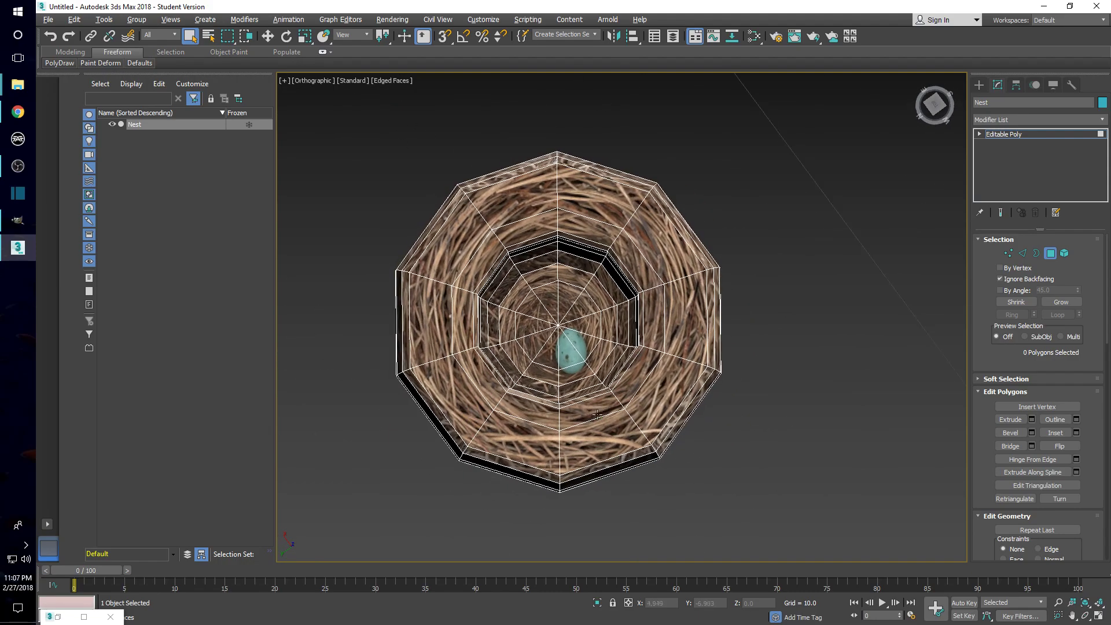
scroll(562, 354, up, 5)
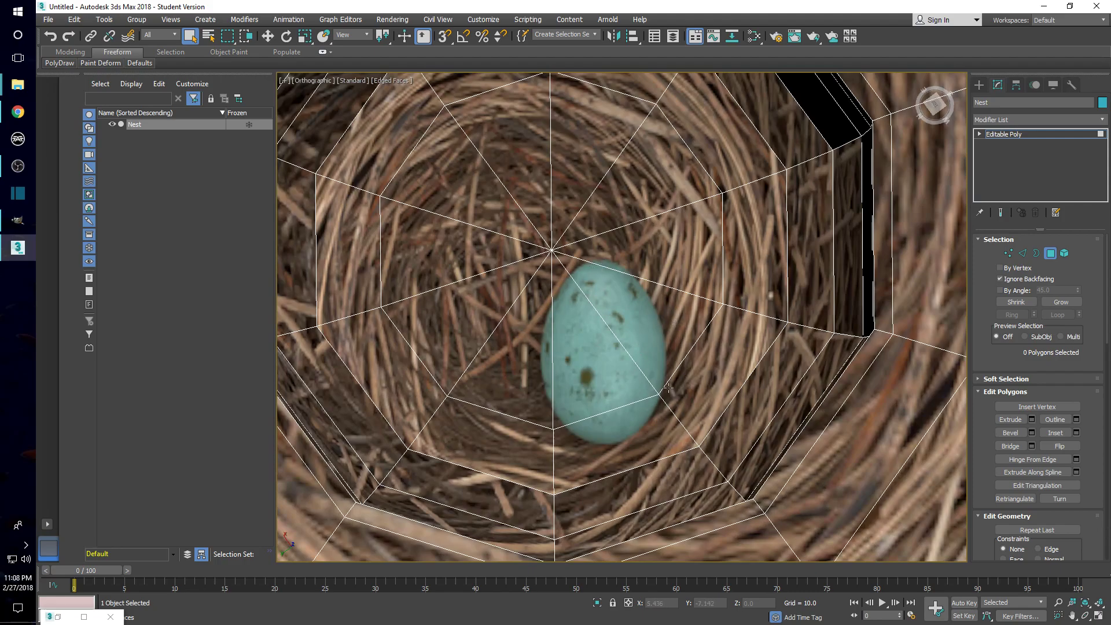
scroll(604, 358, down, 5)
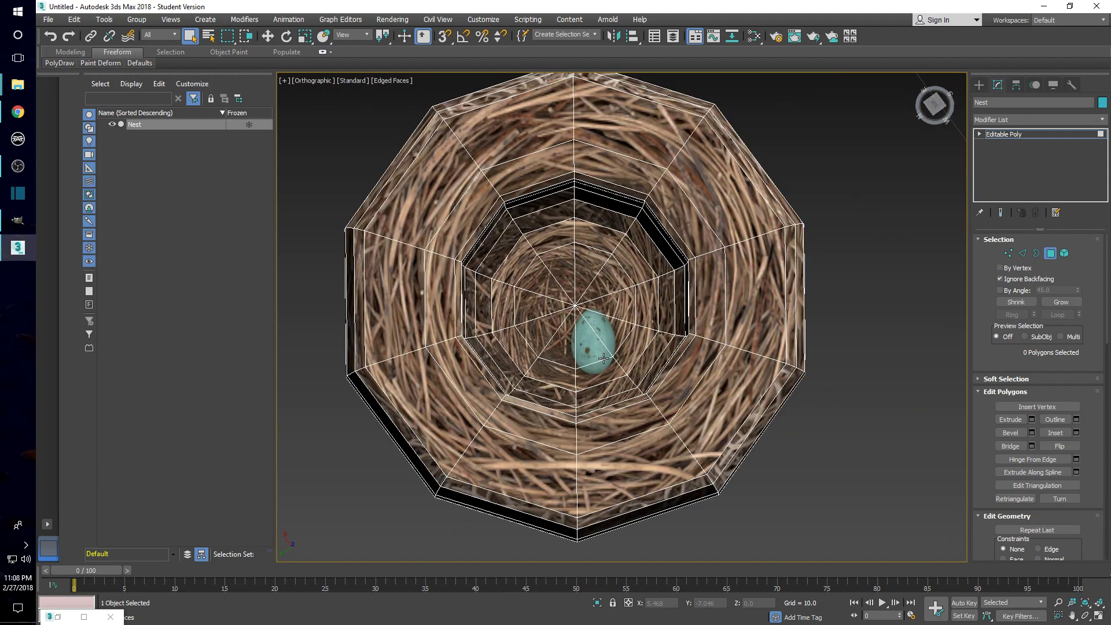
alt+middle_drag(628, 466, 673, 415)
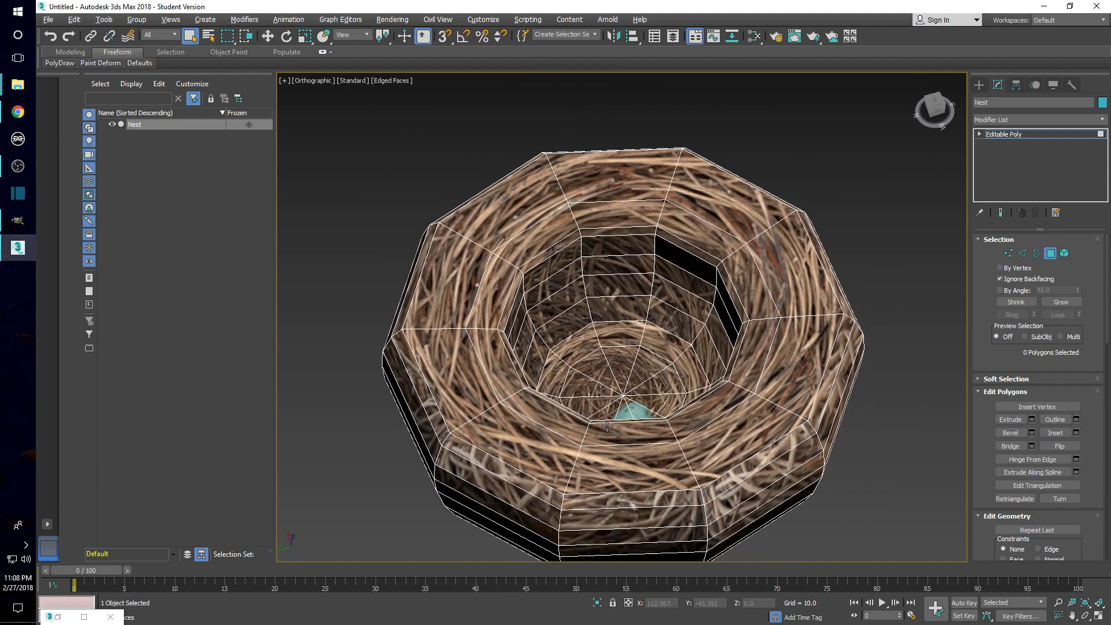
scroll(671, 418, down, 3)
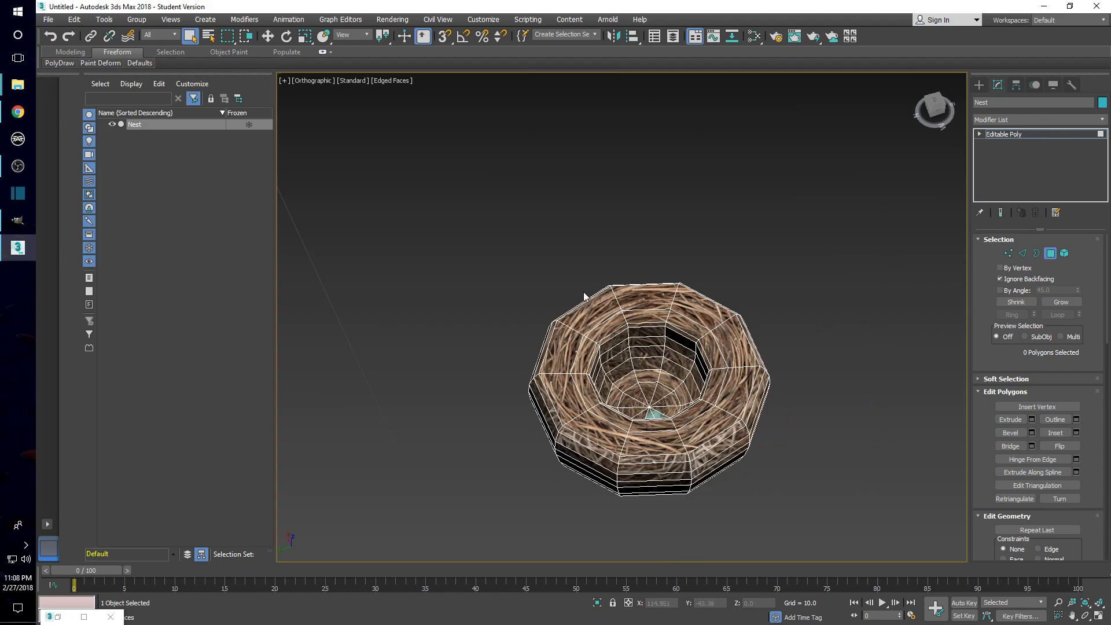
Step: Clear any polygon selection on the nest and leave polygon sub-object mode
drag(462, 242, 826, 497)
click(870, 393)
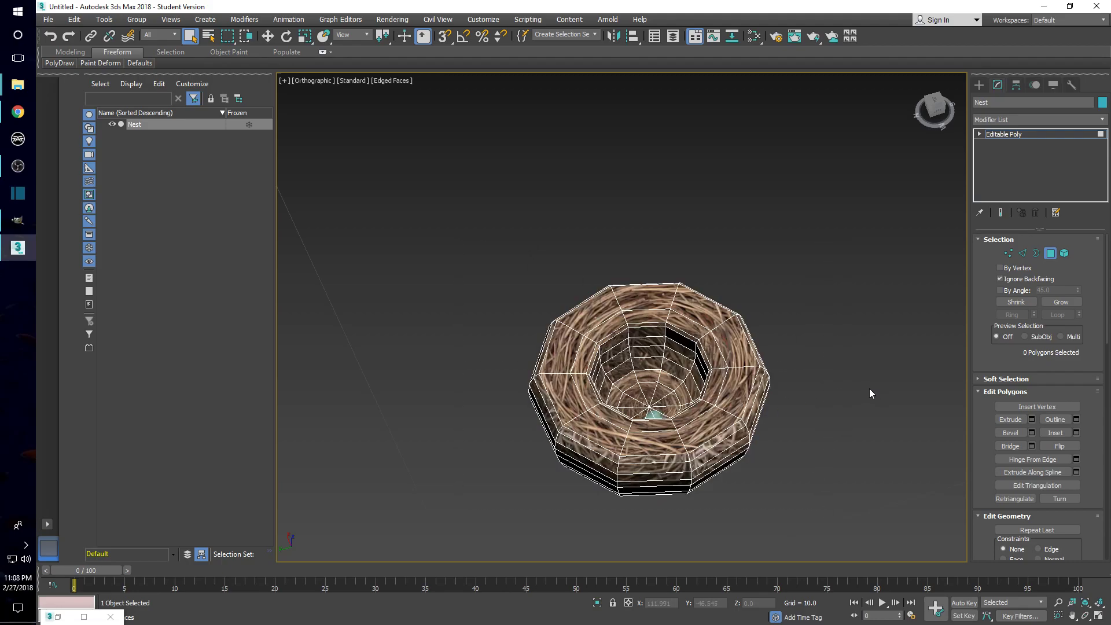
click(1050, 252)
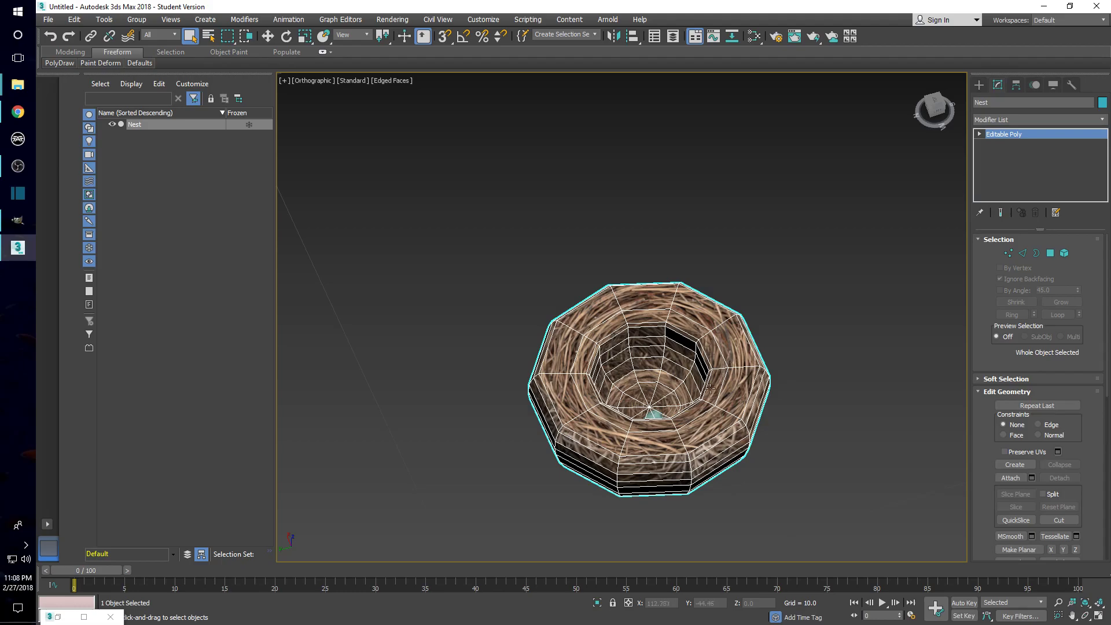
Step: Add a new Unwrap UVW modifier to the whole Nest object and bring its channel and projection settings into view
alt+middle_drag(692, 370, 699, 509)
alt+middle_drag(716, 406, 721, 316)
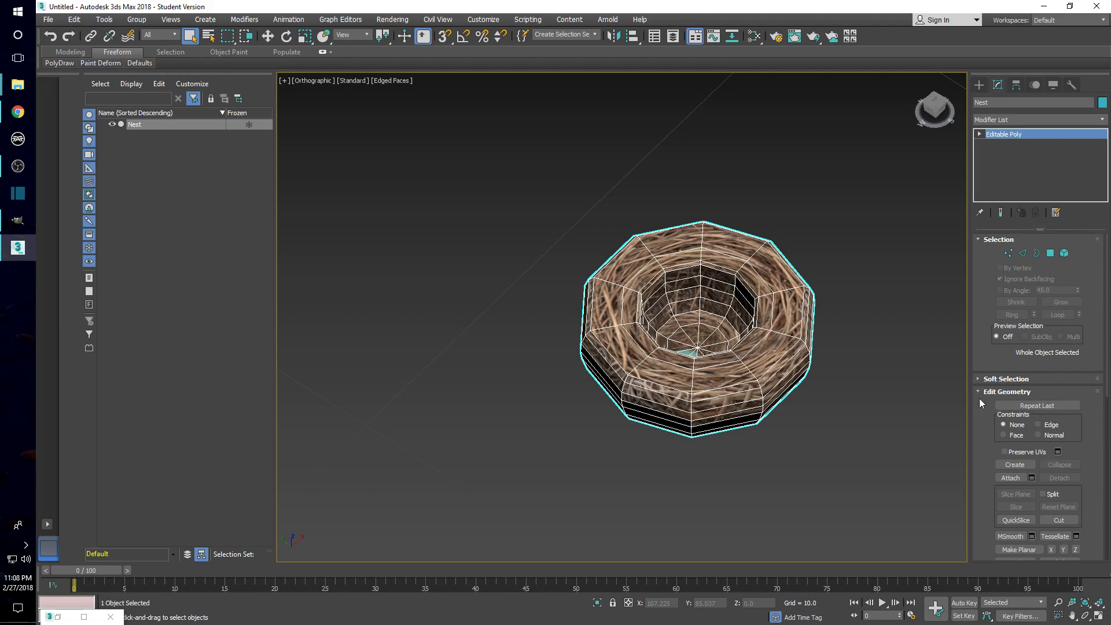
click(1023, 120)
scroll(1029, 433, down, 15)
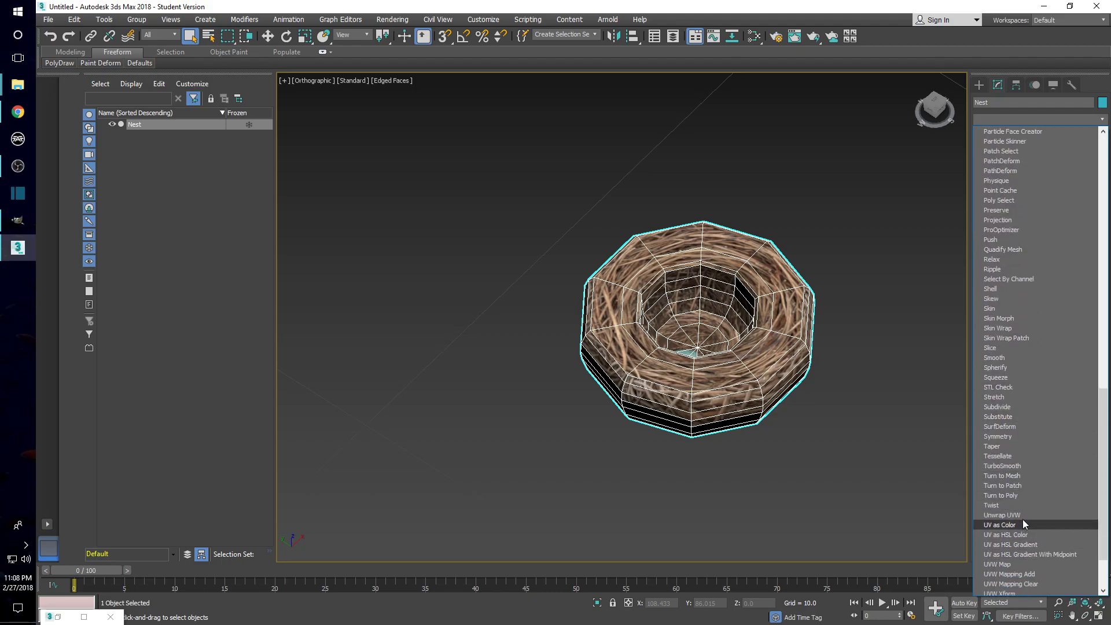
click(1024, 568)
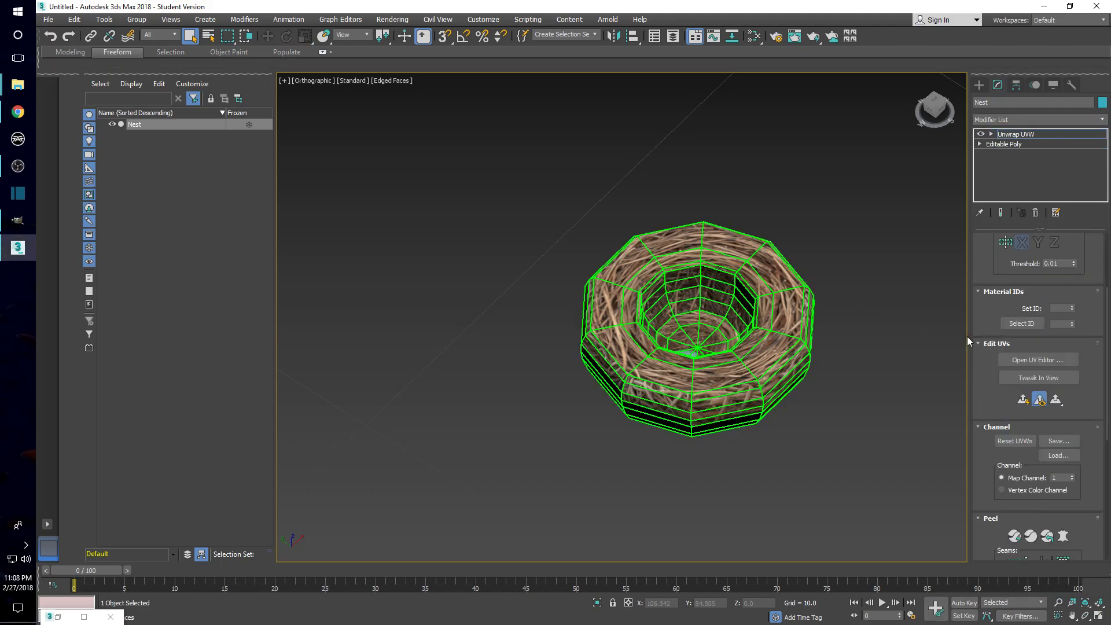
scroll(1039, 370, down, 2)
scroll(1040, 371, down, 2)
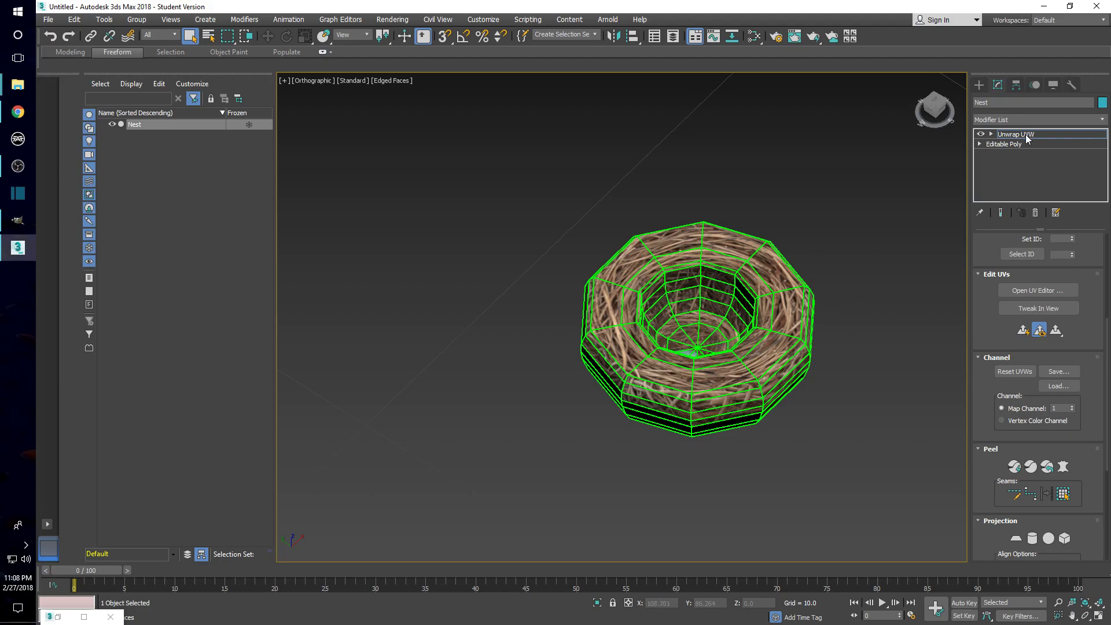
Step: Move the Unwrap UVW modifier's existing UVs to map channel 2 and open the UV editor
click(1073, 406)
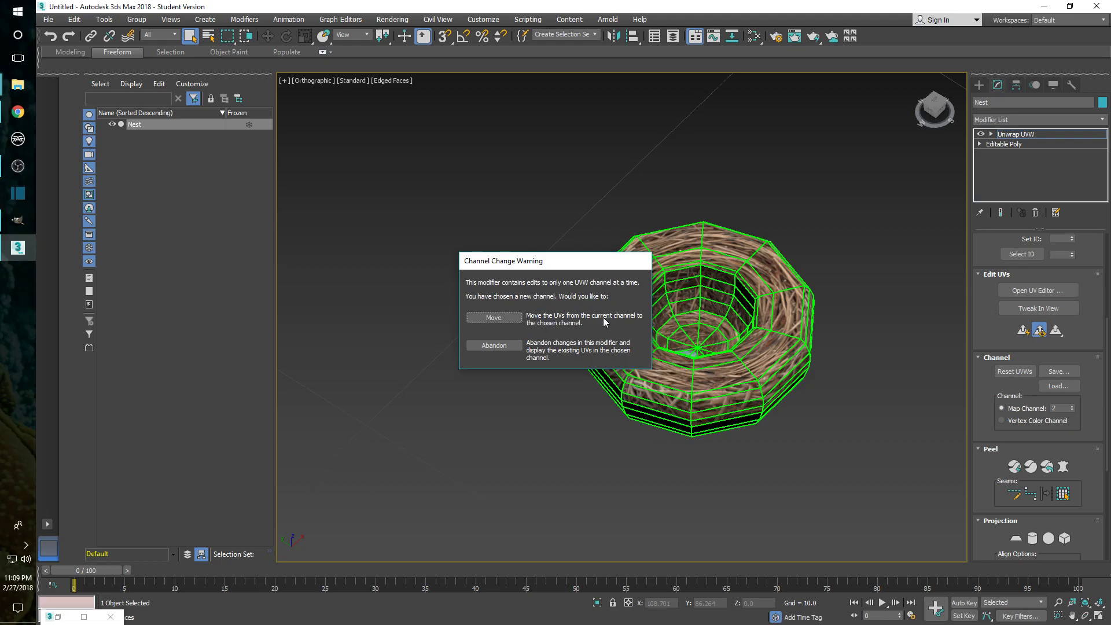
click(493, 318)
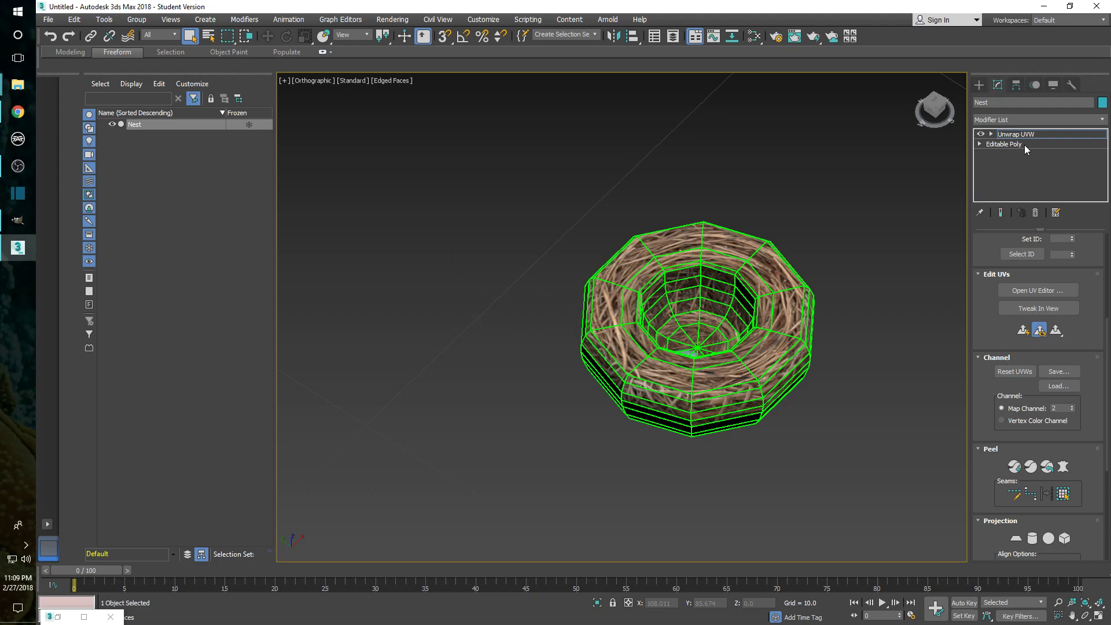
click(1044, 292)
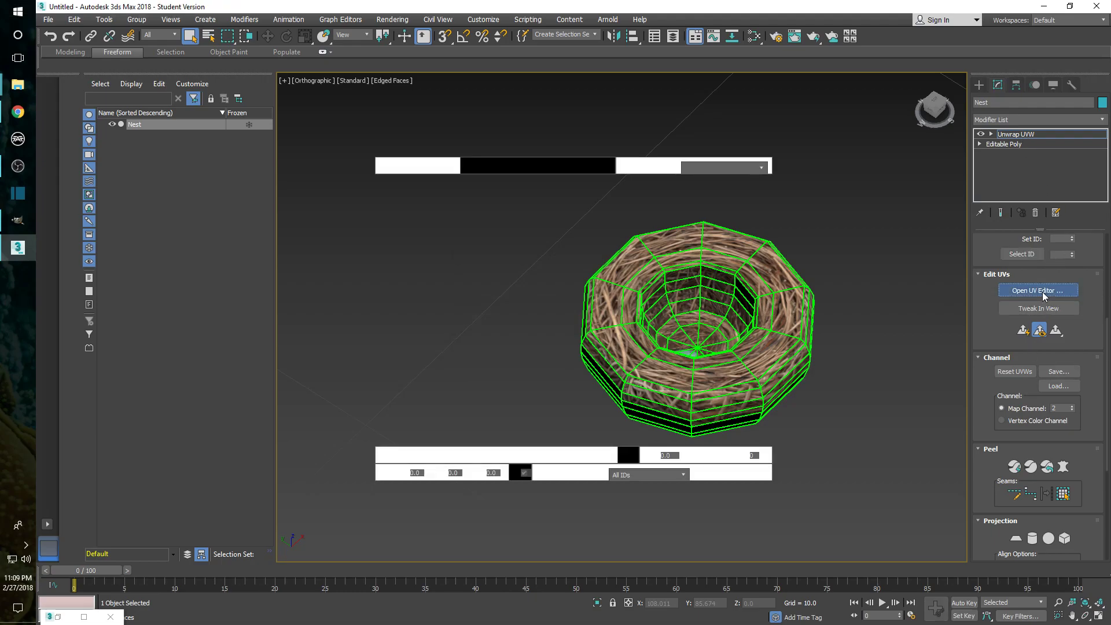
drag(306, 50, 381, 82)
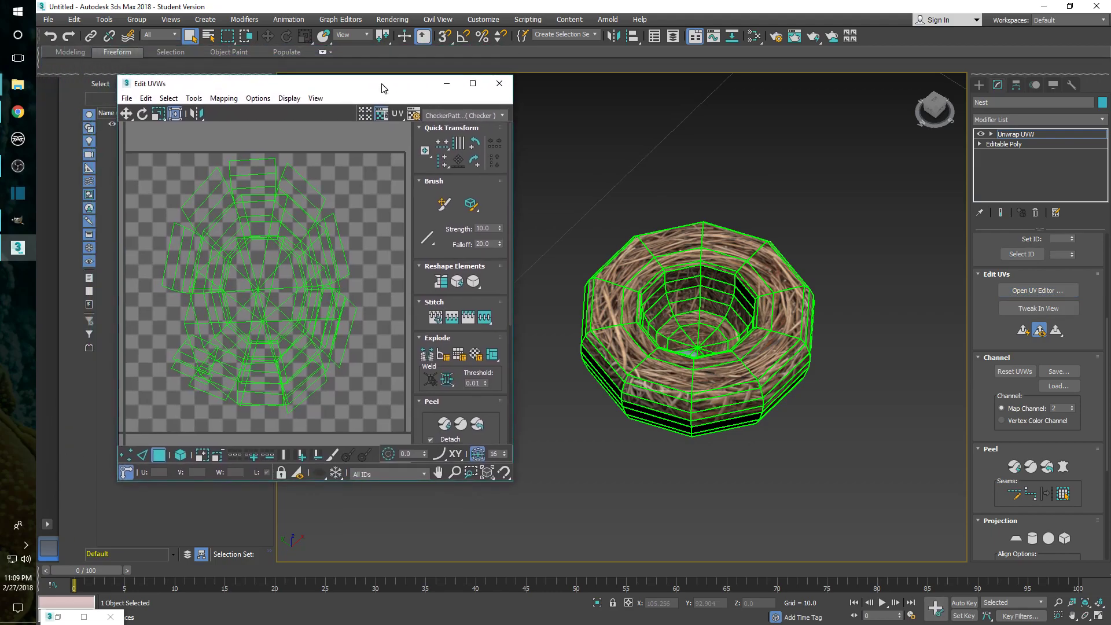
Step: Select all of the nest's UV polygons, including the separate strip below the UV tile
scroll(273, 255, down, 5)
scroll(273, 255, down, 2)
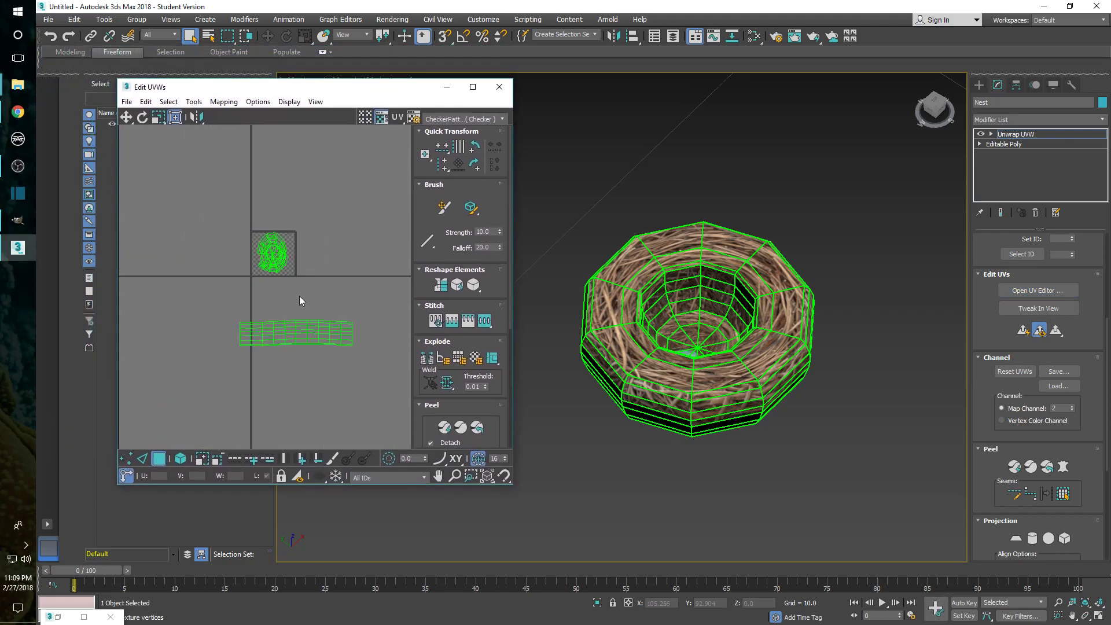
scroll(319, 297, up, 2)
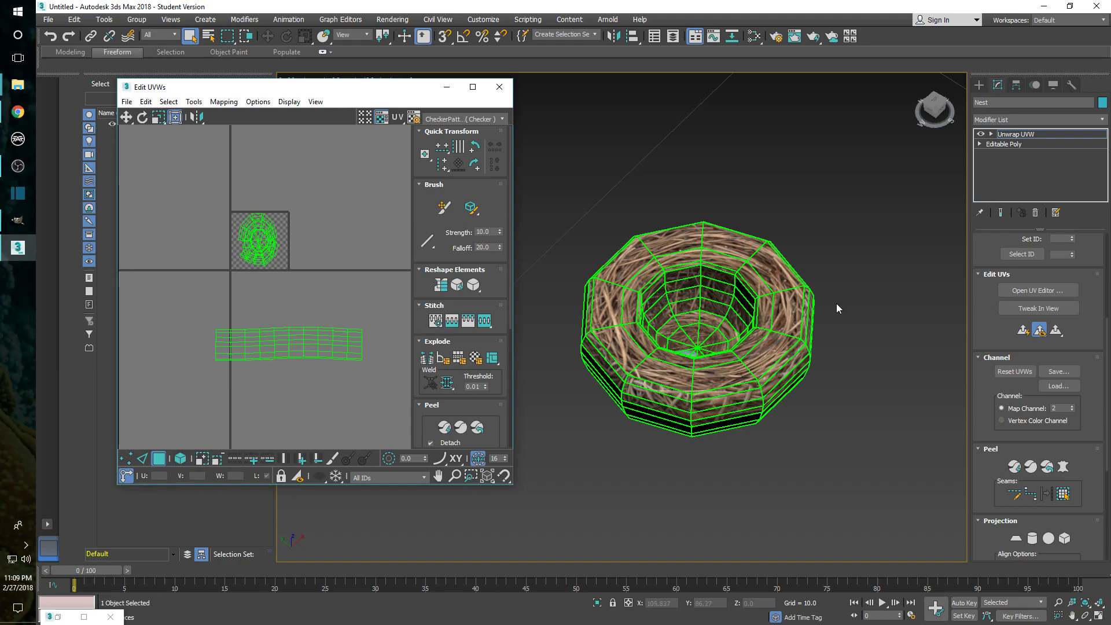
scroll(1047, 289, up, 3)
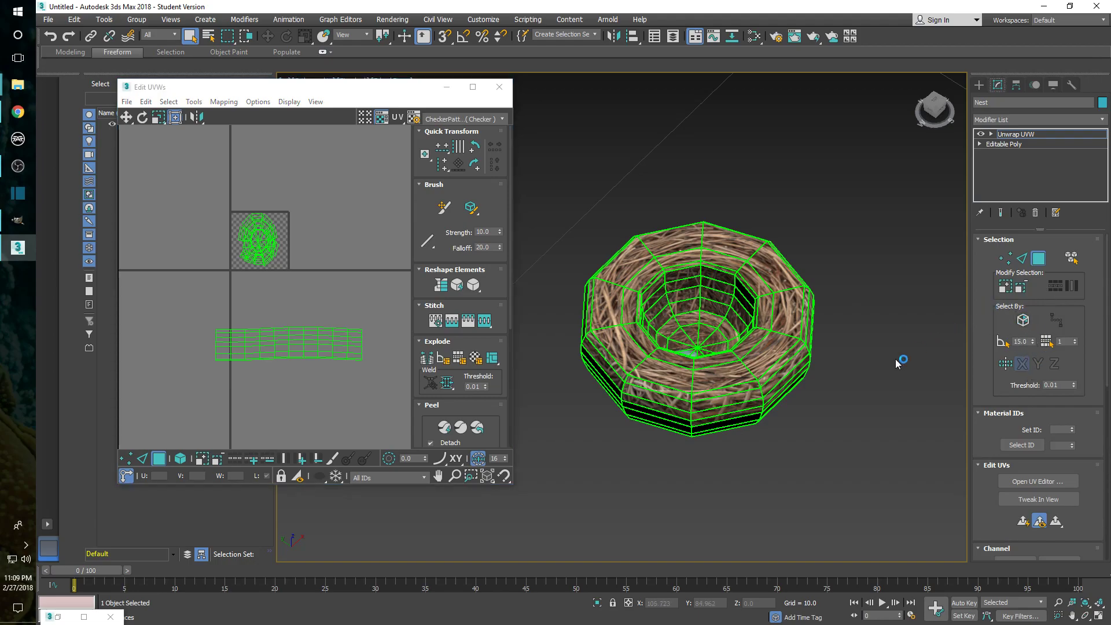
drag(164, 176, 381, 407)
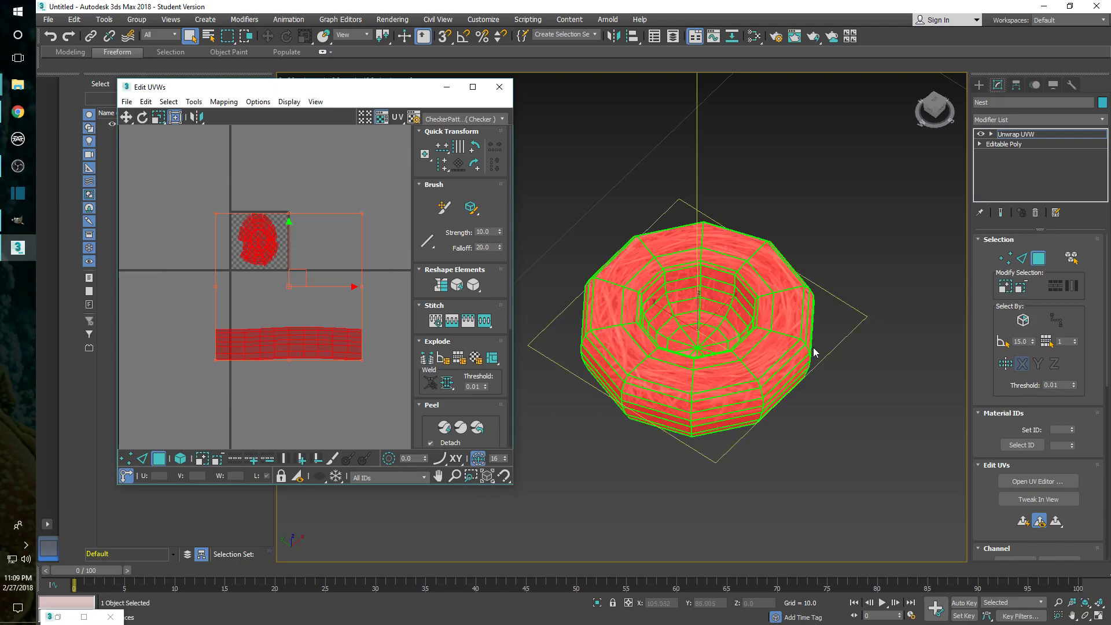
alt+middle_drag(735, 377, 757, 377)
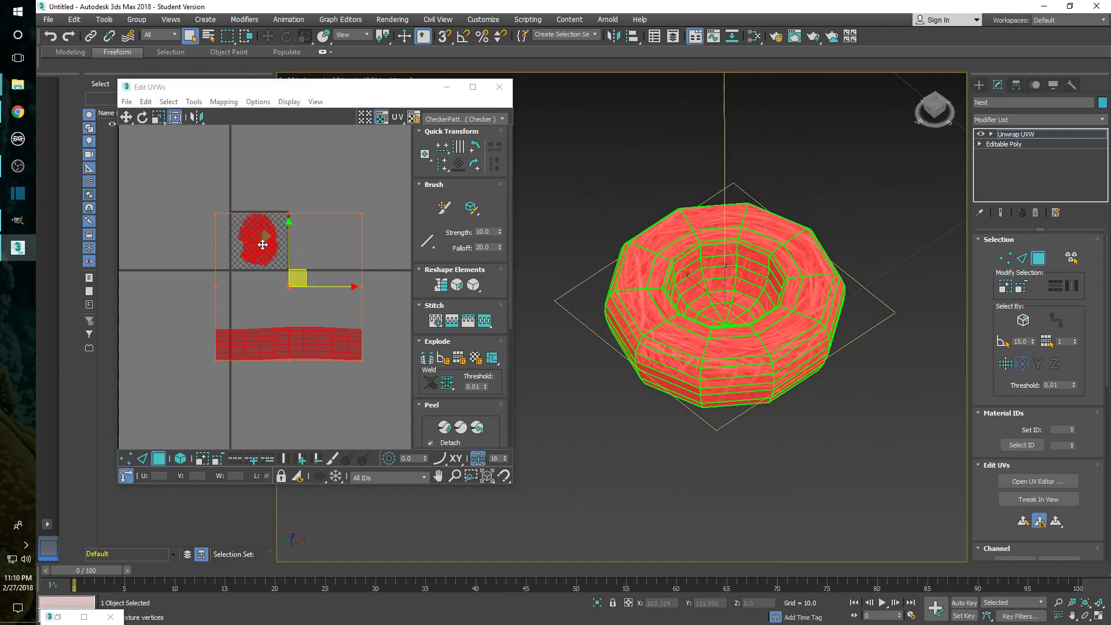
scroll(323, 347, down, 8)
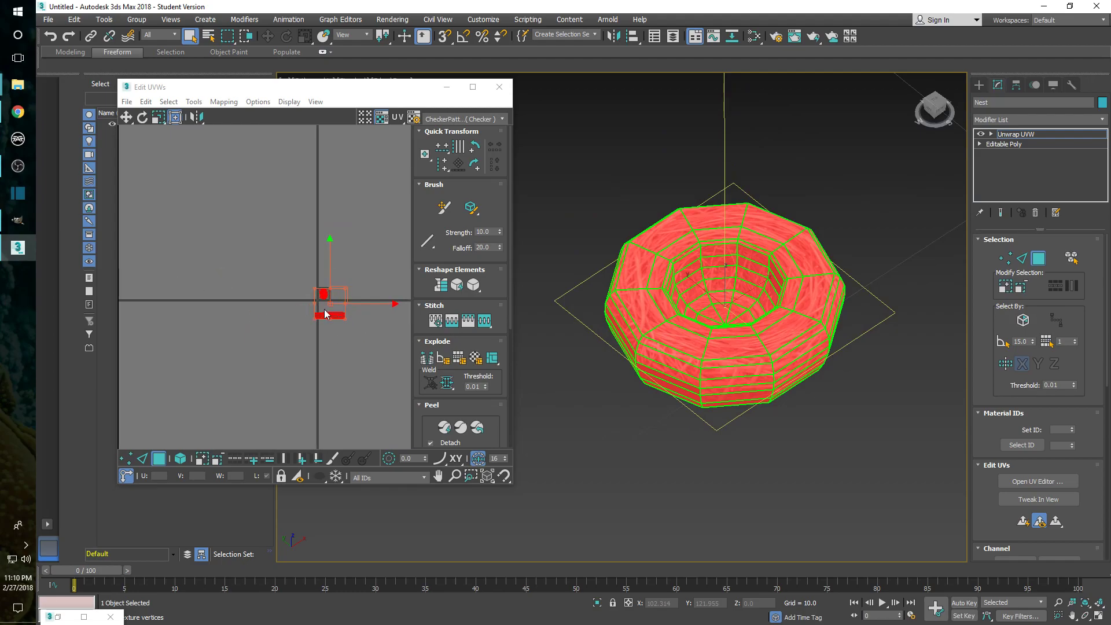
scroll(313, 307, up, 8)
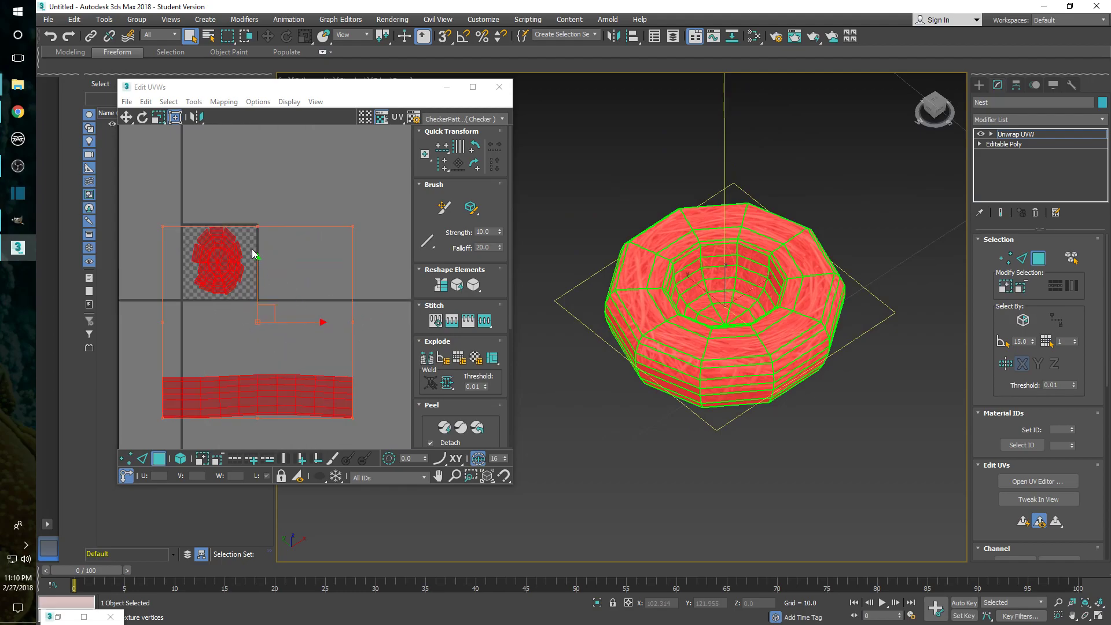
Step: Apply Flatten Mapping to the selected UVs with a polygon angle threshold of 45 and spacing of 0.001
click(223, 103)
click(253, 116)
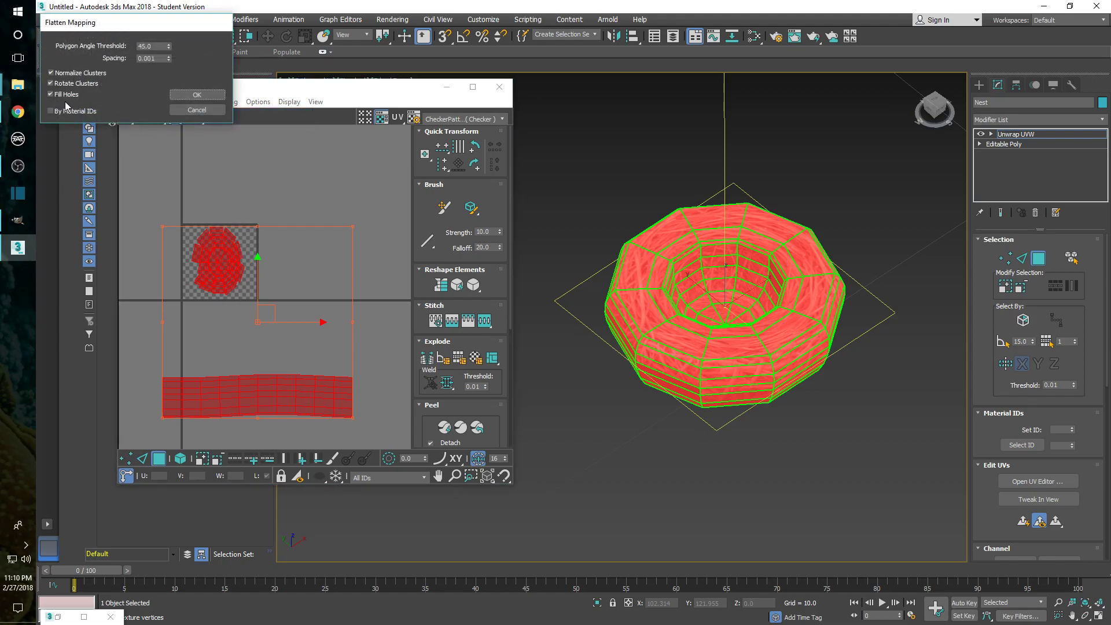
click(208, 99)
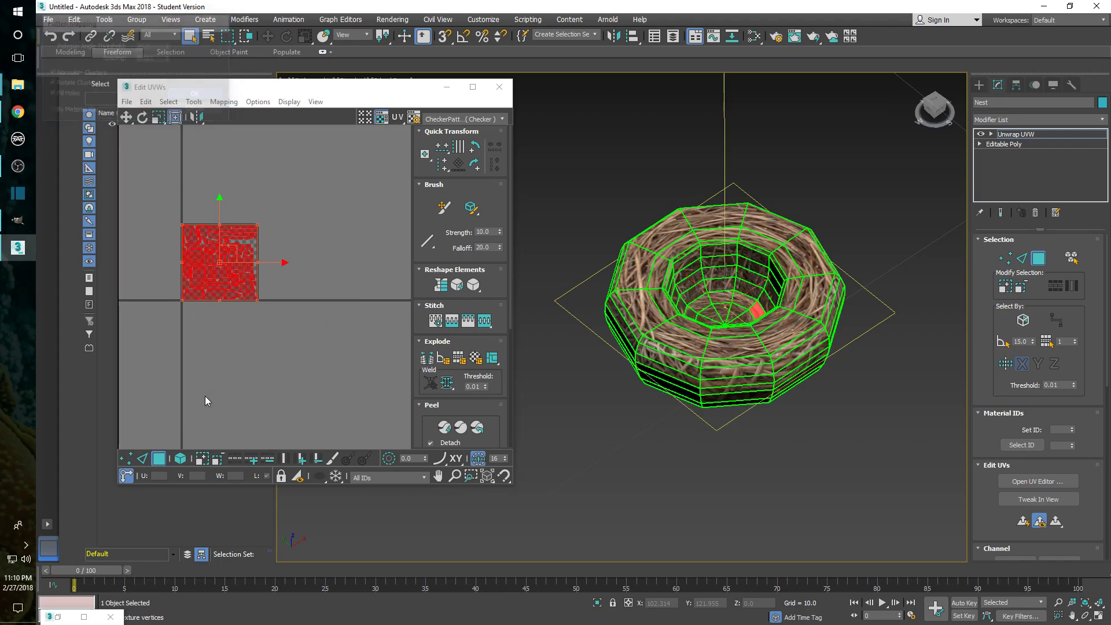
scroll(197, 256, up, 4)
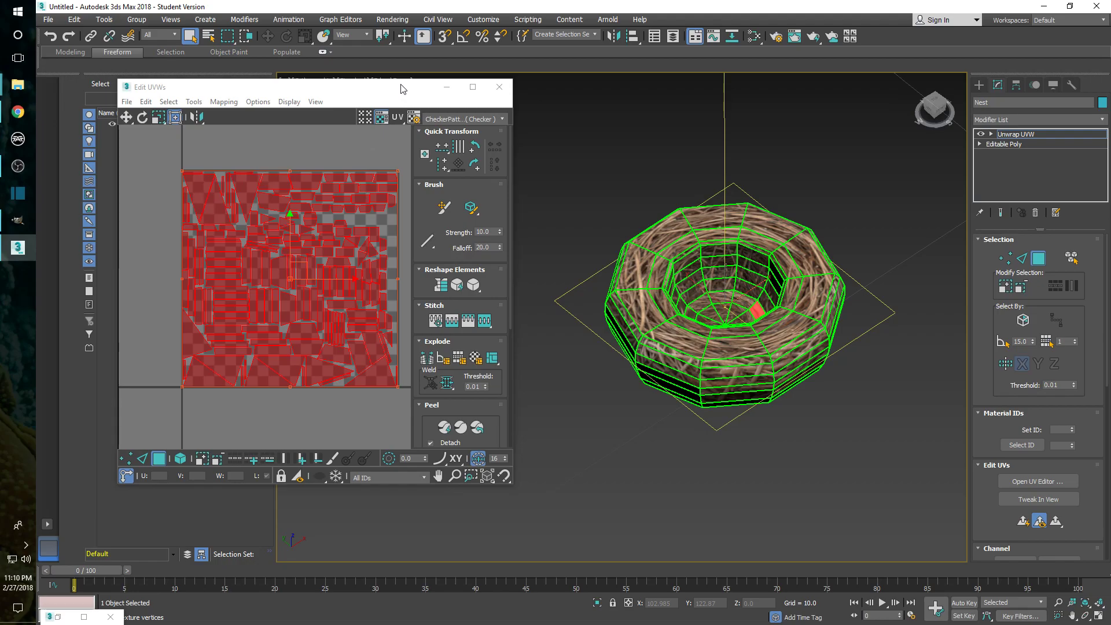
Step: Close the UV editor and deselect all of the nest's polygons
click(501, 90)
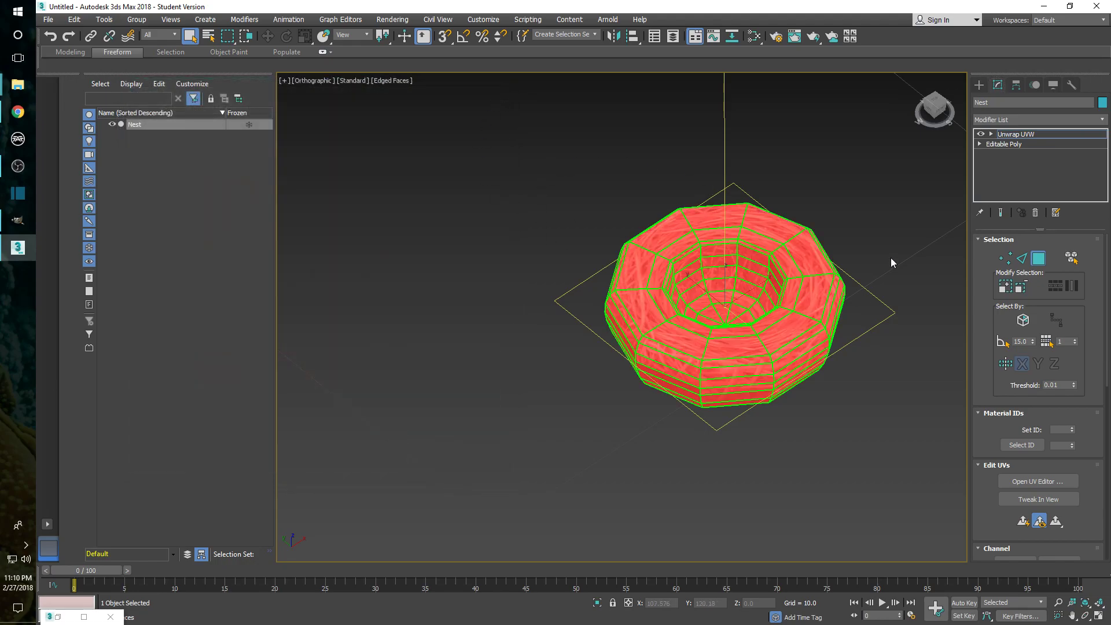
click(850, 191)
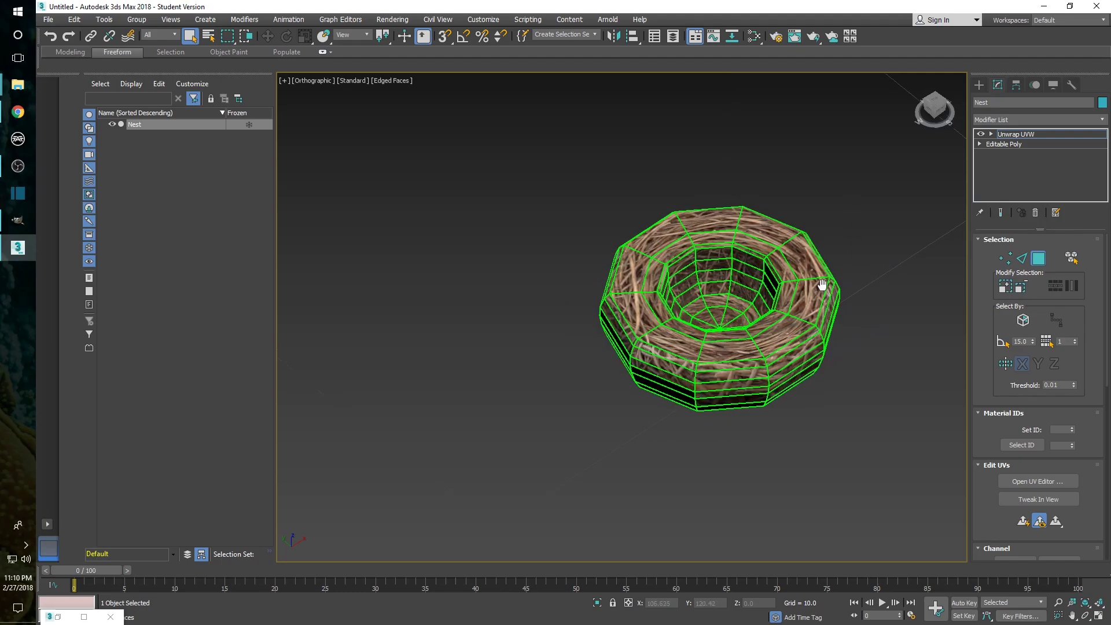
middle_drag(830, 208, 762, 231)
Step: Open Render To Texture, choose Nest as the object to bake and set its padding to 4
click(392, 19)
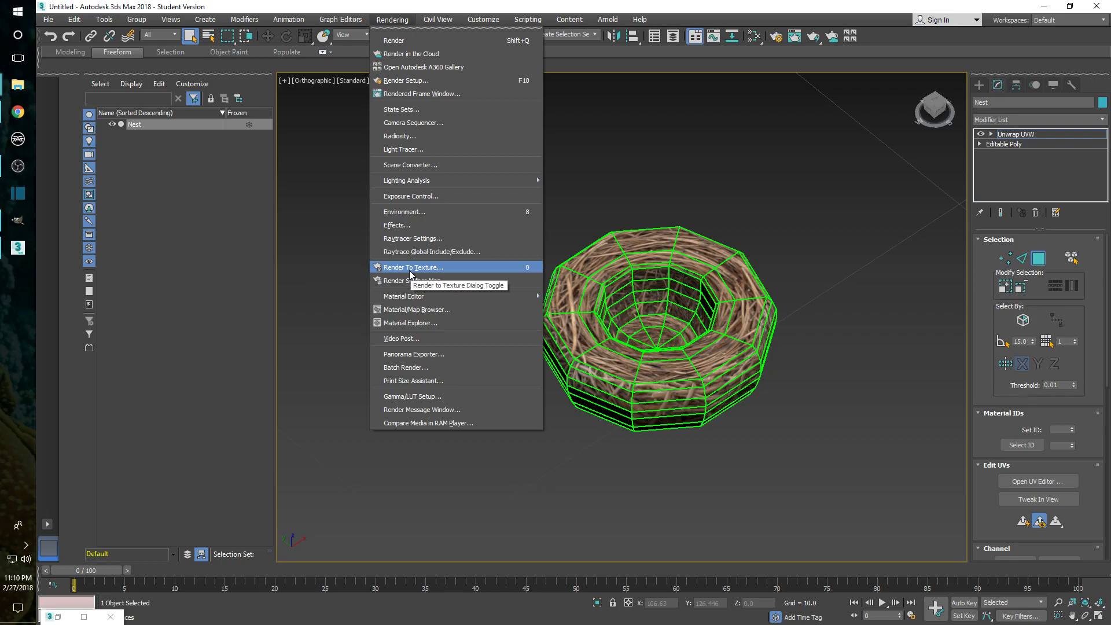
click(453, 268)
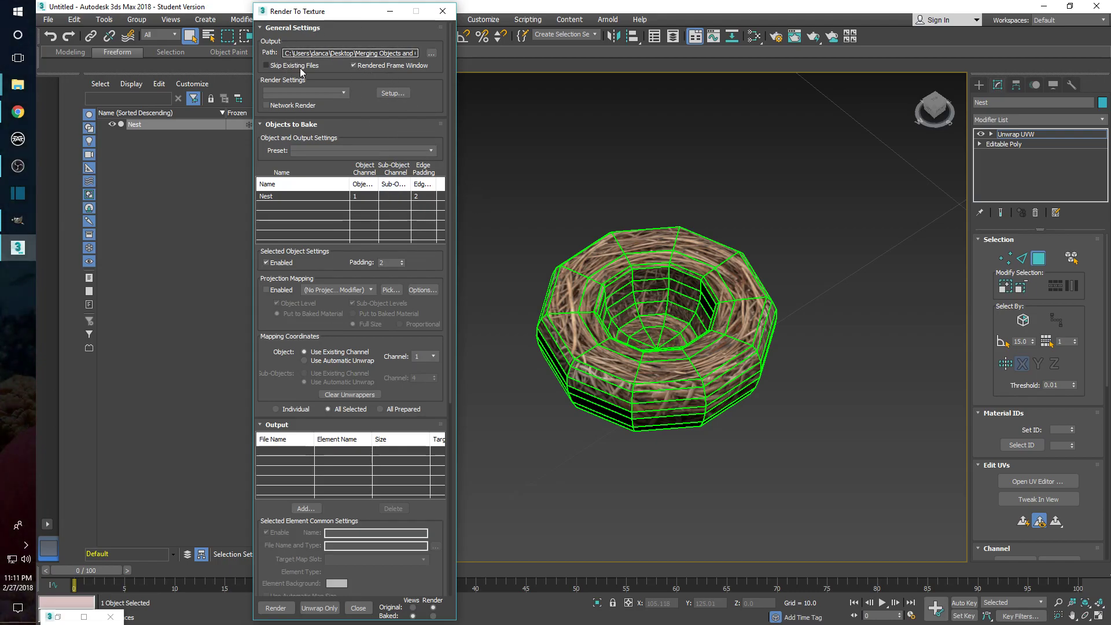
click(357, 52)
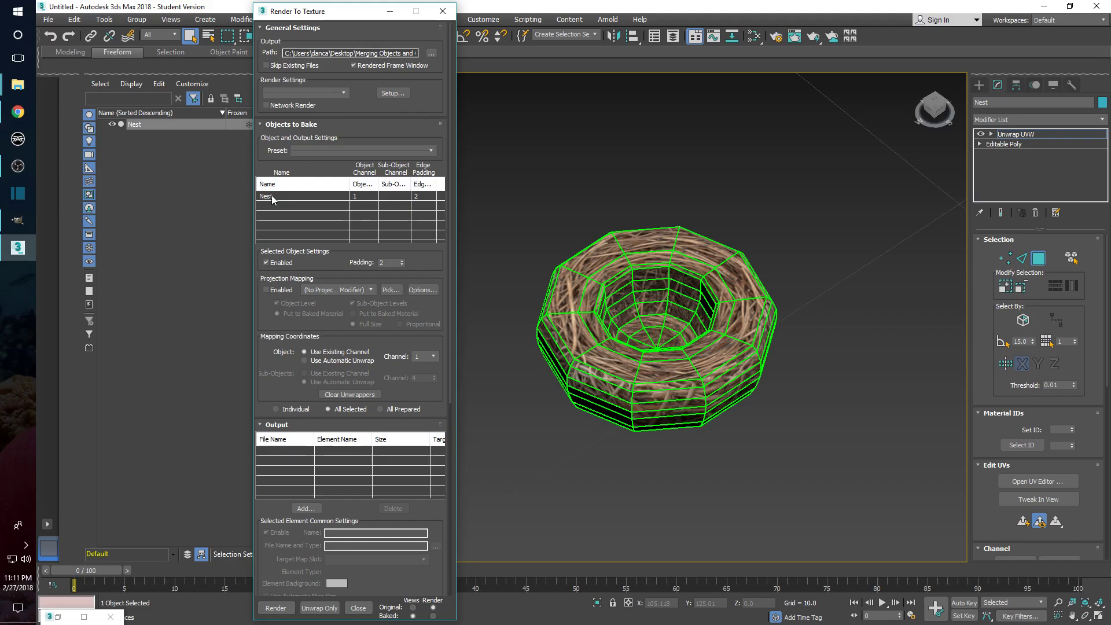
click(144, 123)
click(287, 195)
click(400, 260)
click(400, 260)
Step: Set the nest's bake mapping coordinates to use existing channel 2
scroll(383, 274, down, 3)
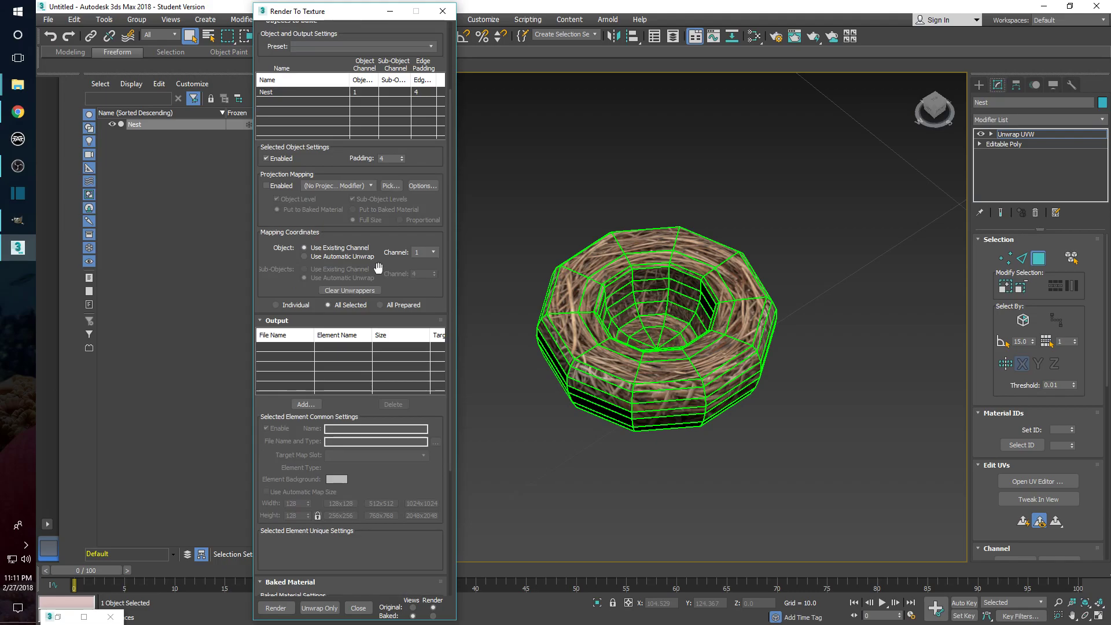
scroll(366, 231, up, 2)
scroll(363, 235, down, 2)
scroll(366, 185, up, 2)
scroll(381, 185, down, 2)
click(432, 252)
click(423, 269)
scroll(422, 255, down, 3)
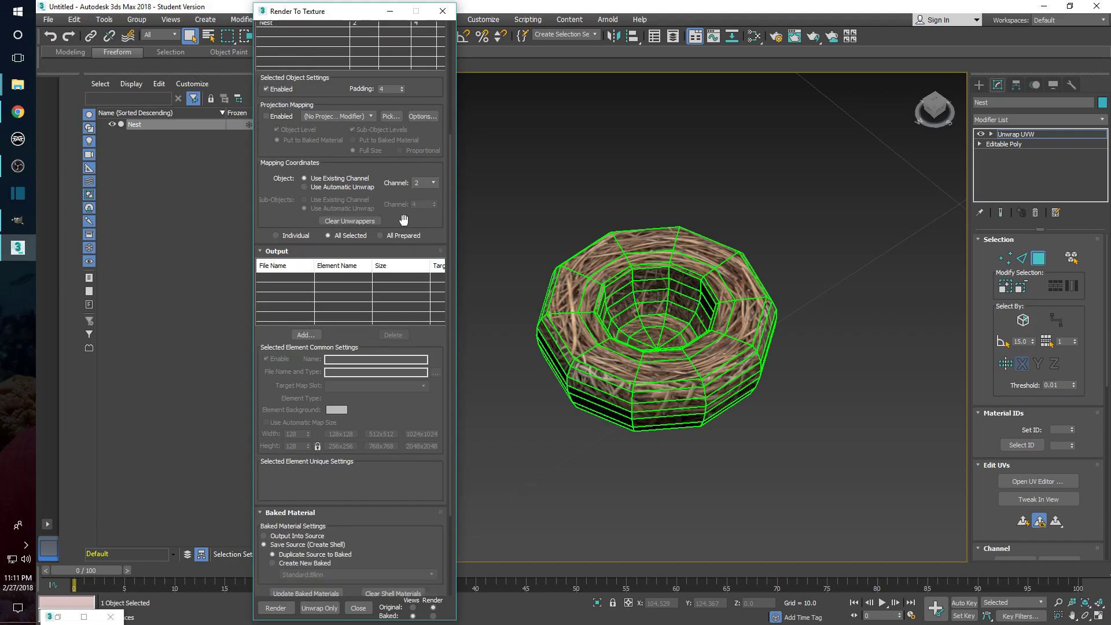
scroll(345, 256, down, 1)
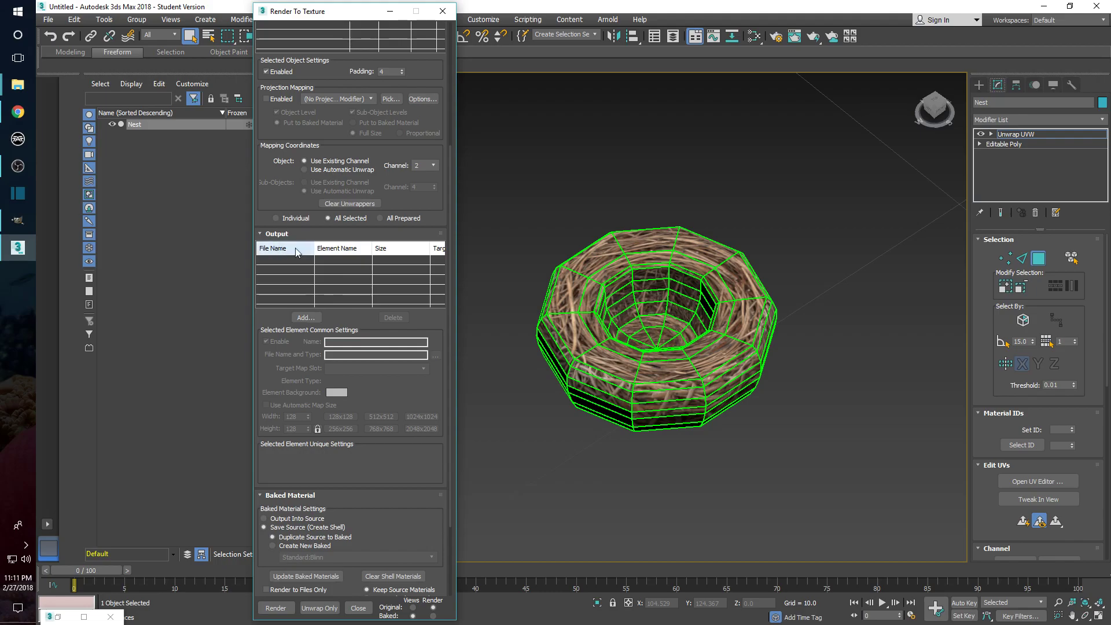
Step: Add a DiffuseMap output element and give it a dark brown element background
click(303, 317)
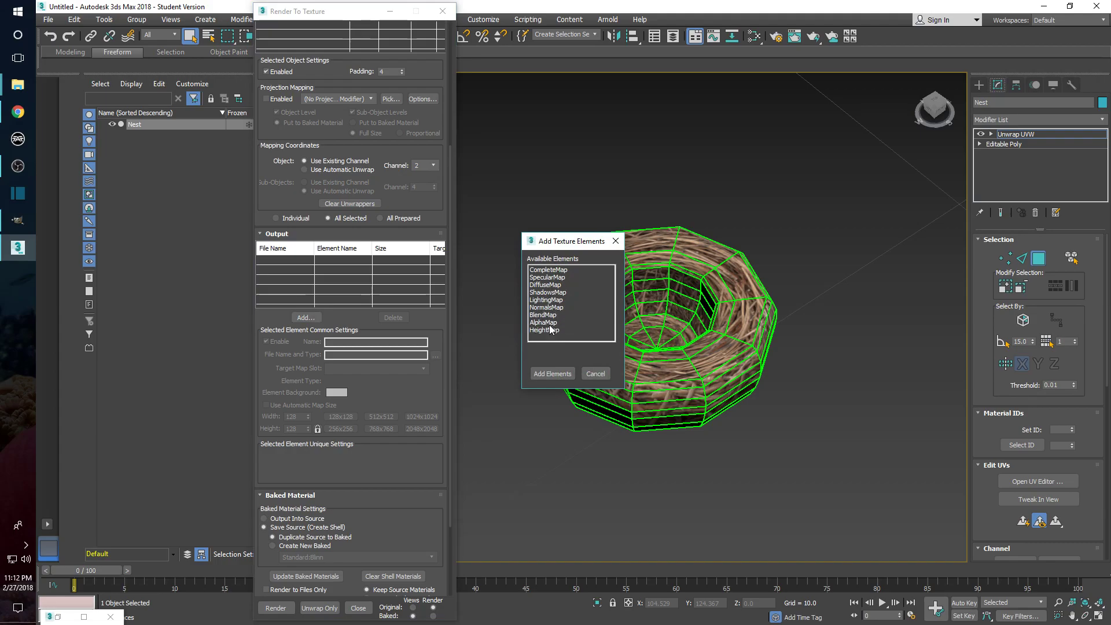
click(550, 285)
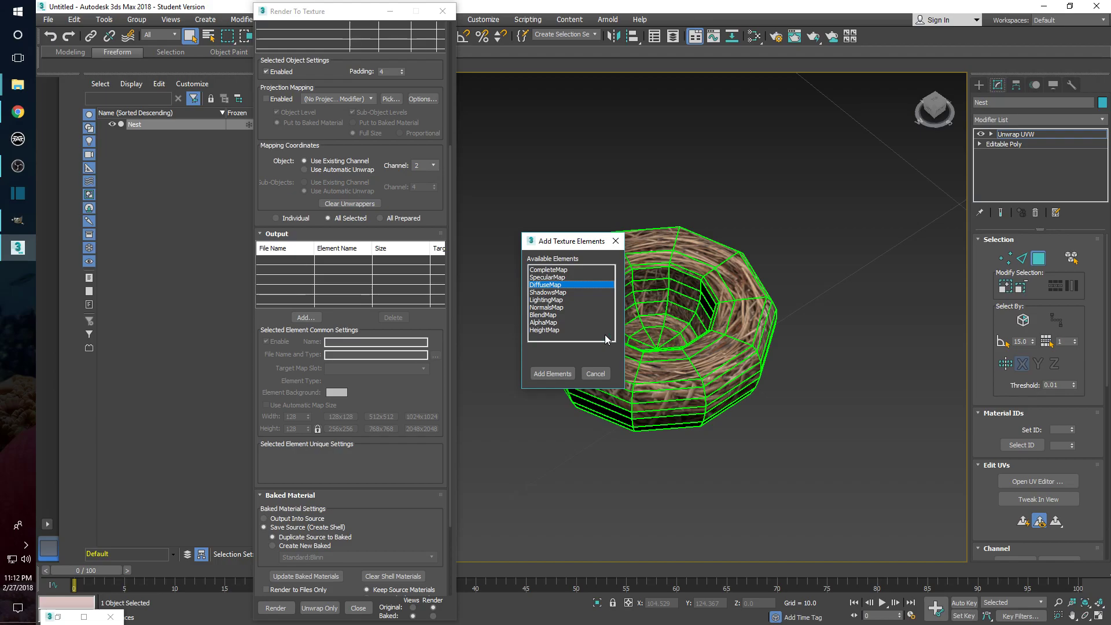
click(553, 373)
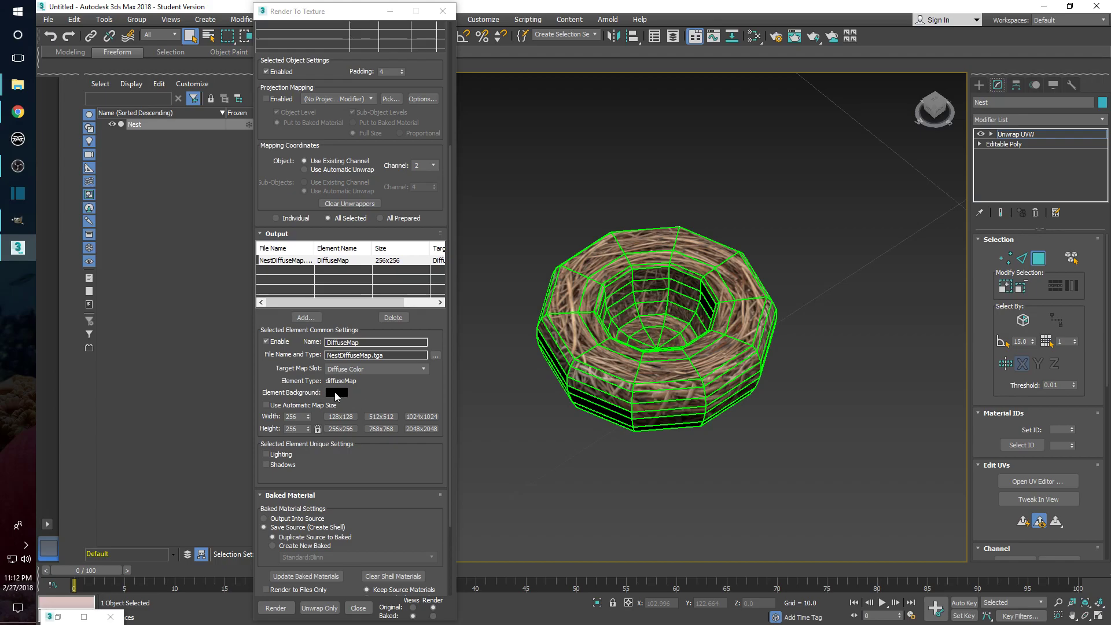
click(336, 393)
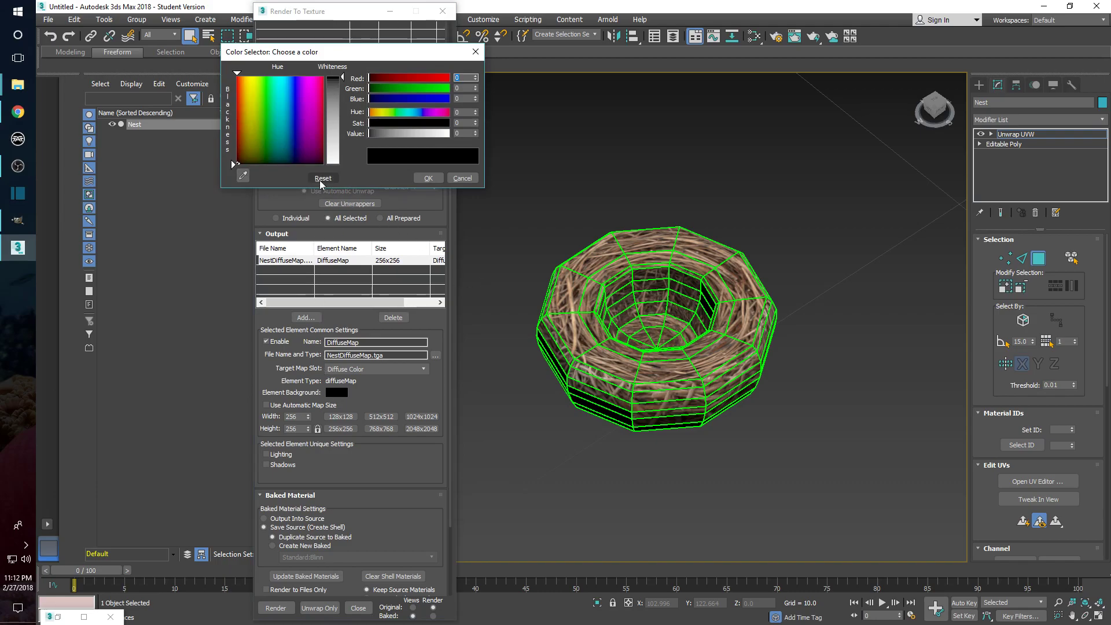
click(244, 152)
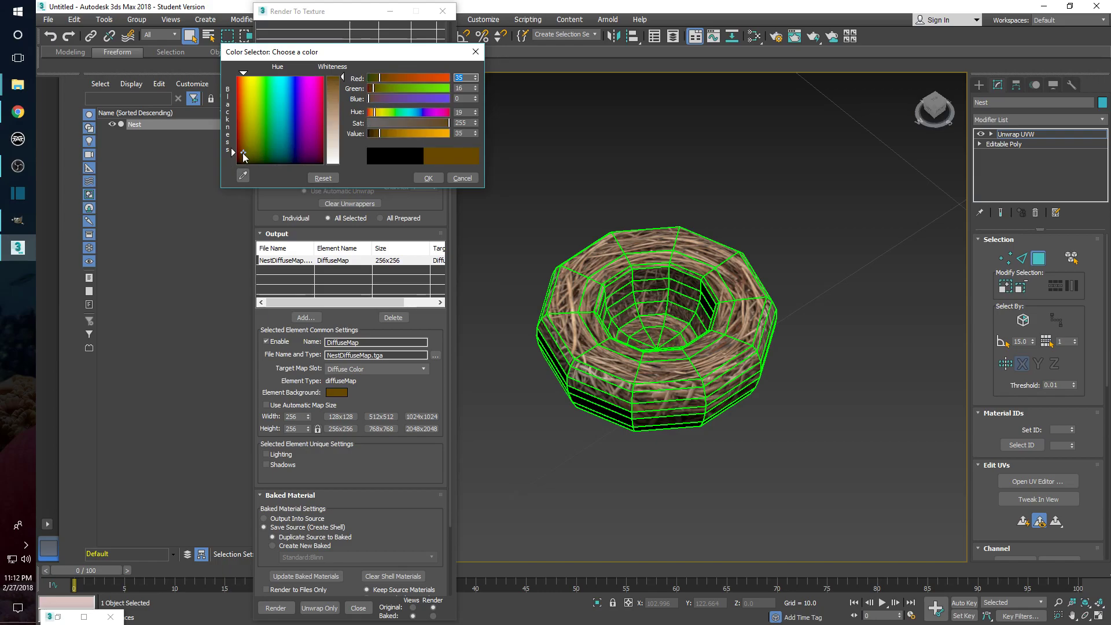
click(431, 178)
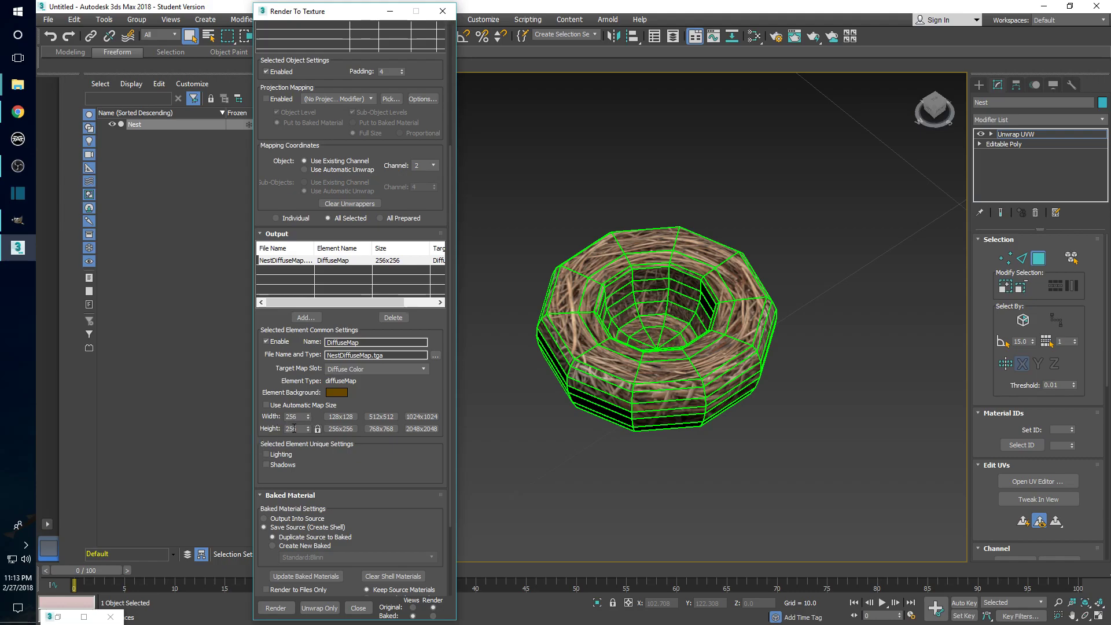
Step: Set the DiffuseMap size to 2048x2048, render the texture and bring the rendered frame to the front
click(419, 430)
scroll(382, 399, down, 3)
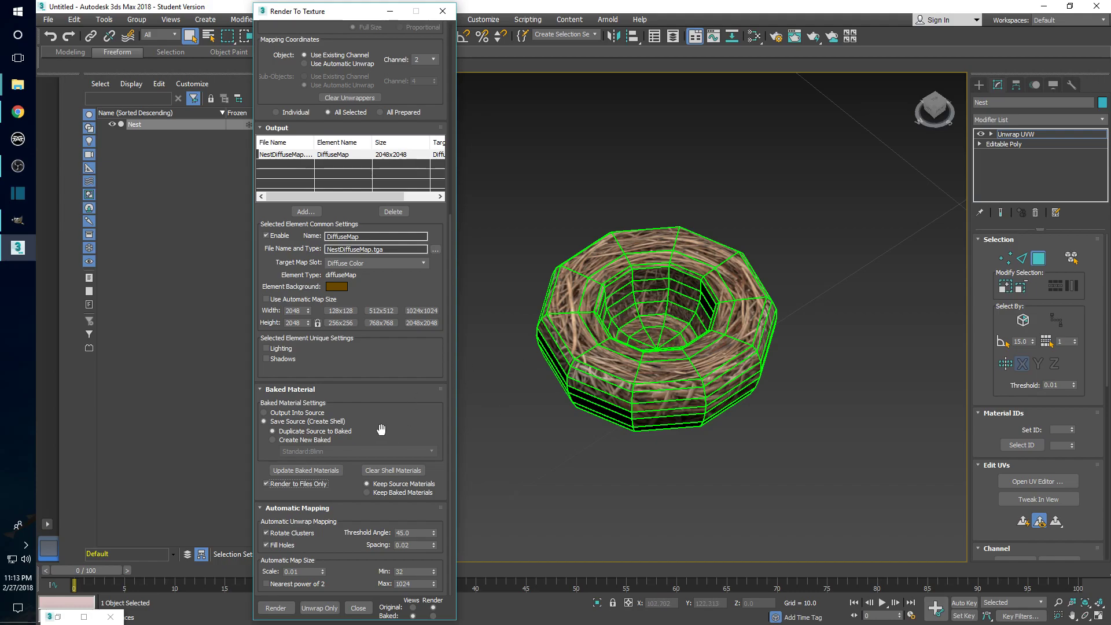
click(278, 607)
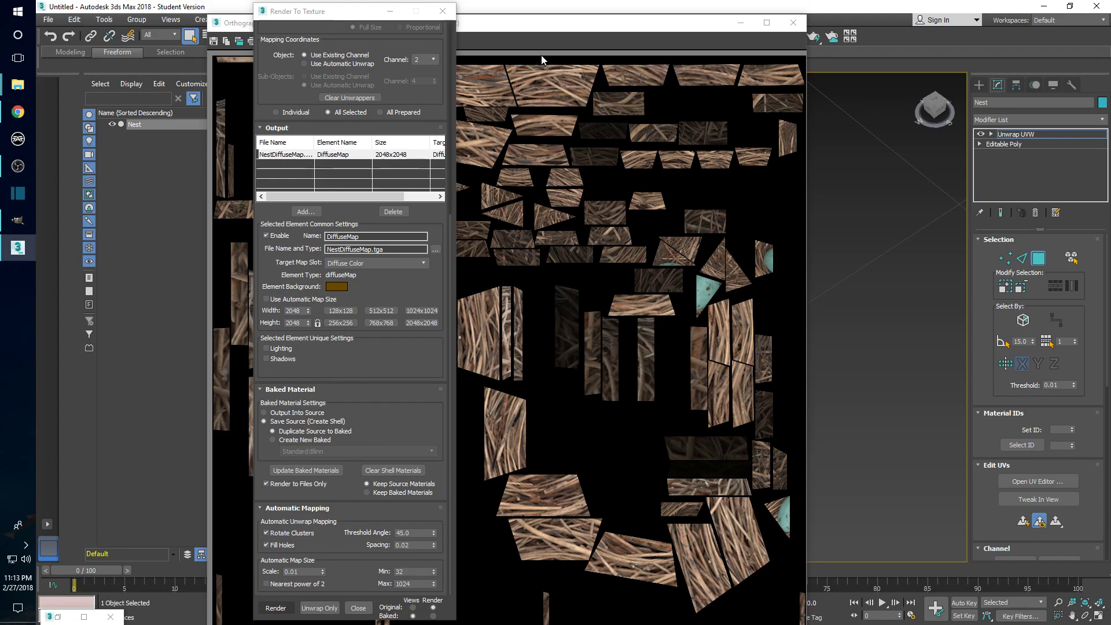
click(543, 25)
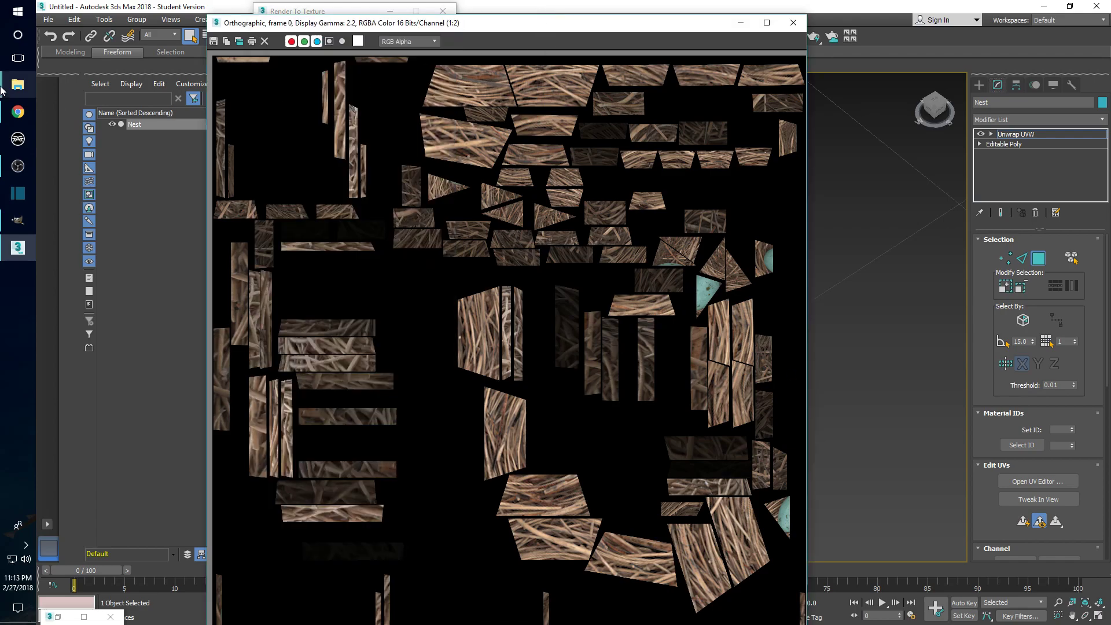
Step: Open the baked NestDiffuseMap file from its folder in GIMP to inspect the texture, and return to 3ds Max
mouse_move(17, 84)
click(88, 94)
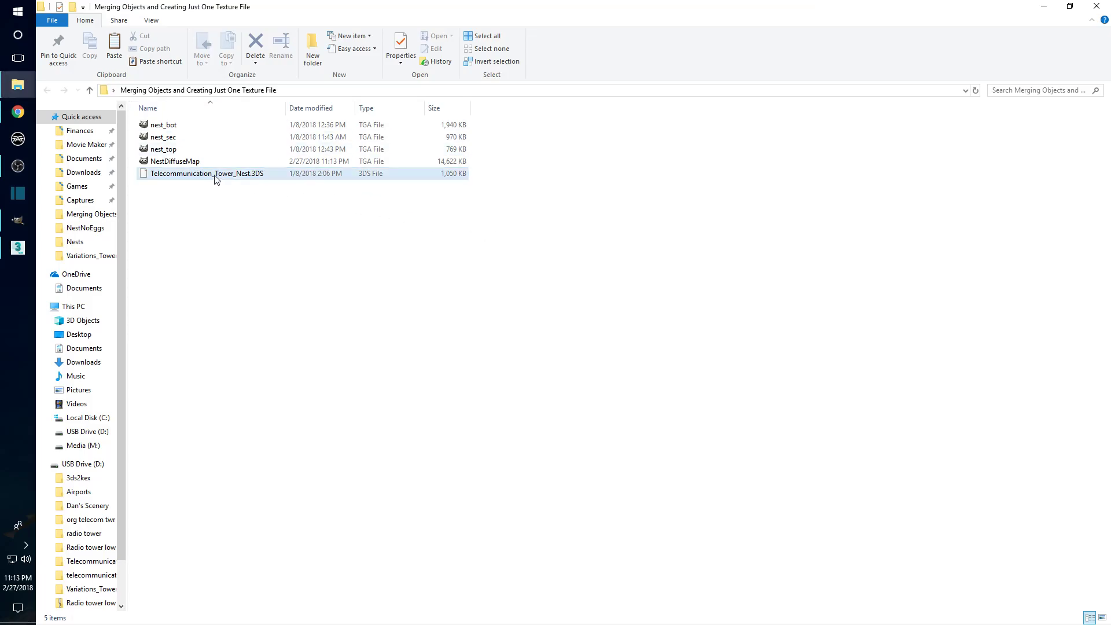
click(182, 163)
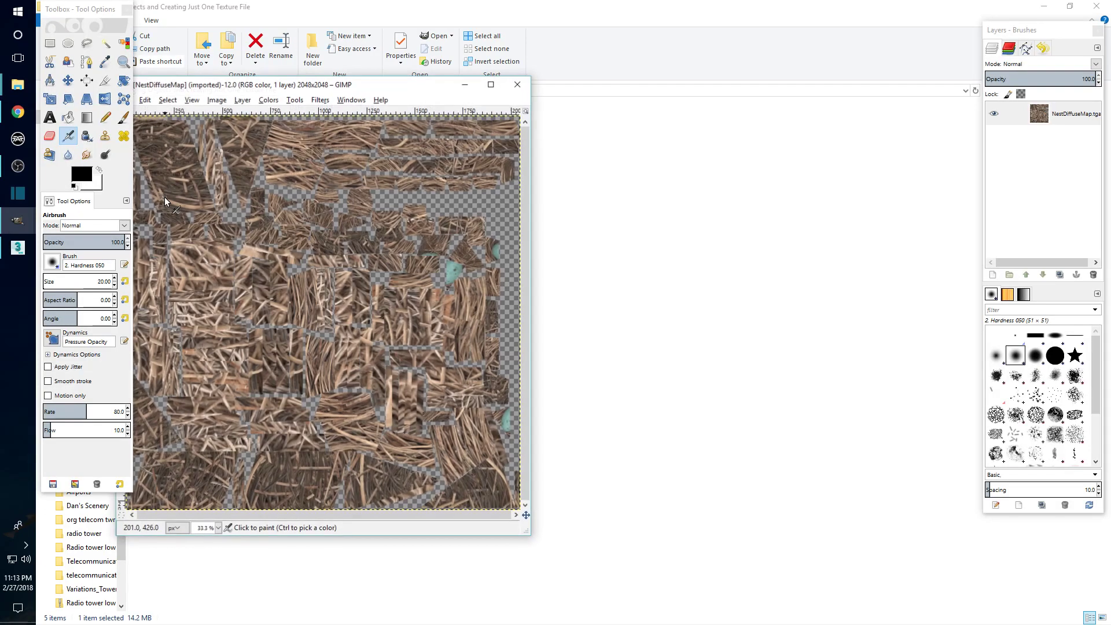
drag(329, 87, 505, 71)
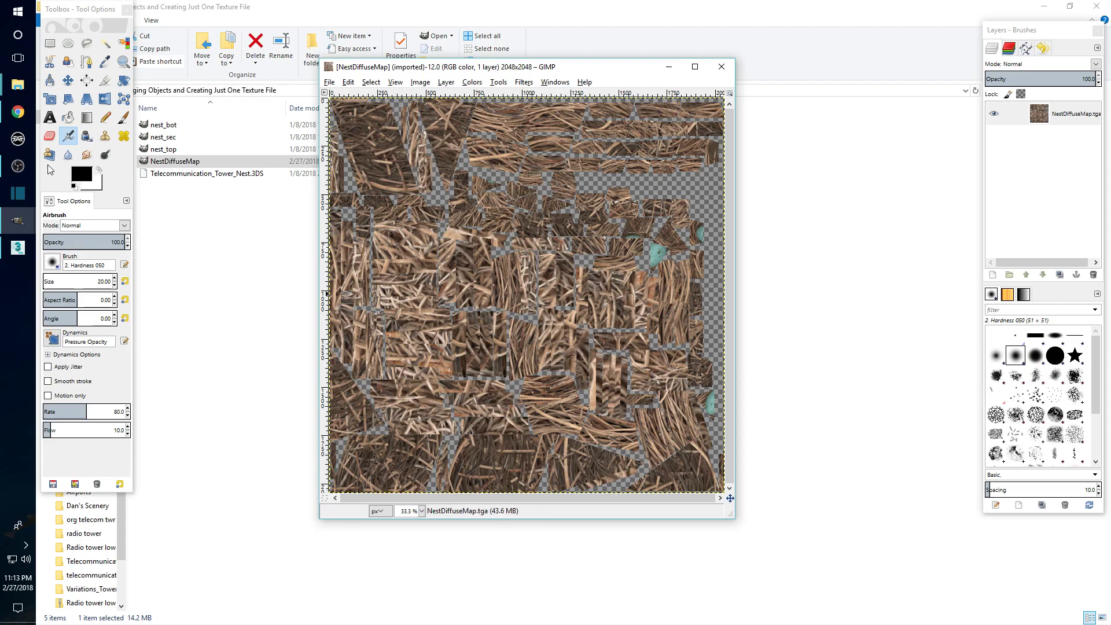
click(18, 249)
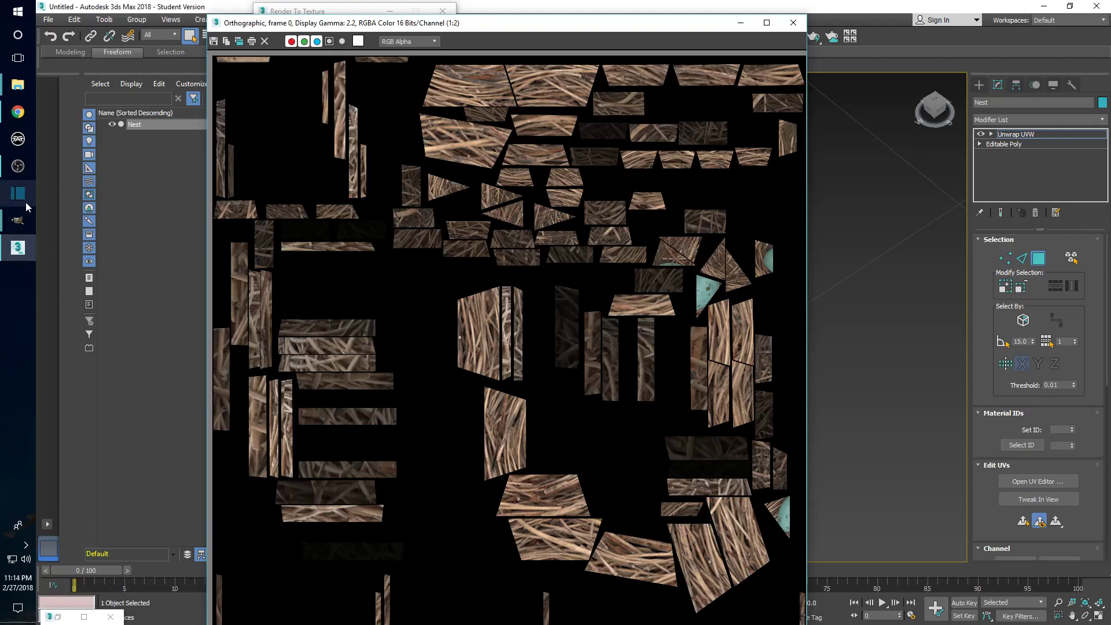
Step: Review the baked NestDiffuseMap texture in GIMP, and close the rendered frame and Render To Texture windows in 3ds Max
click(21, 221)
click(194, 230)
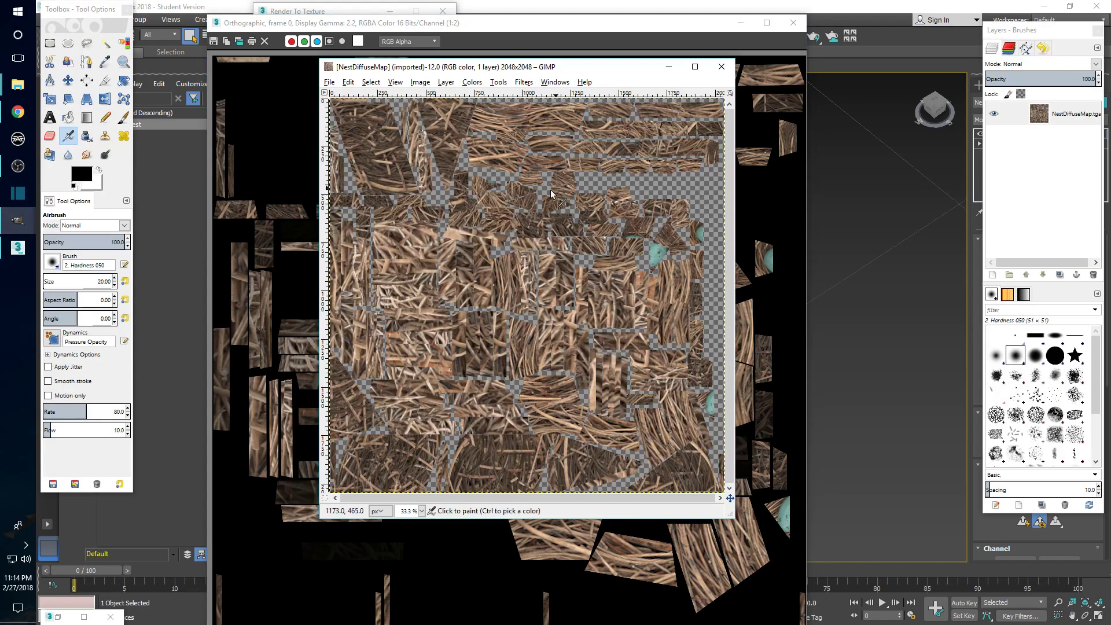
click(865, 276)
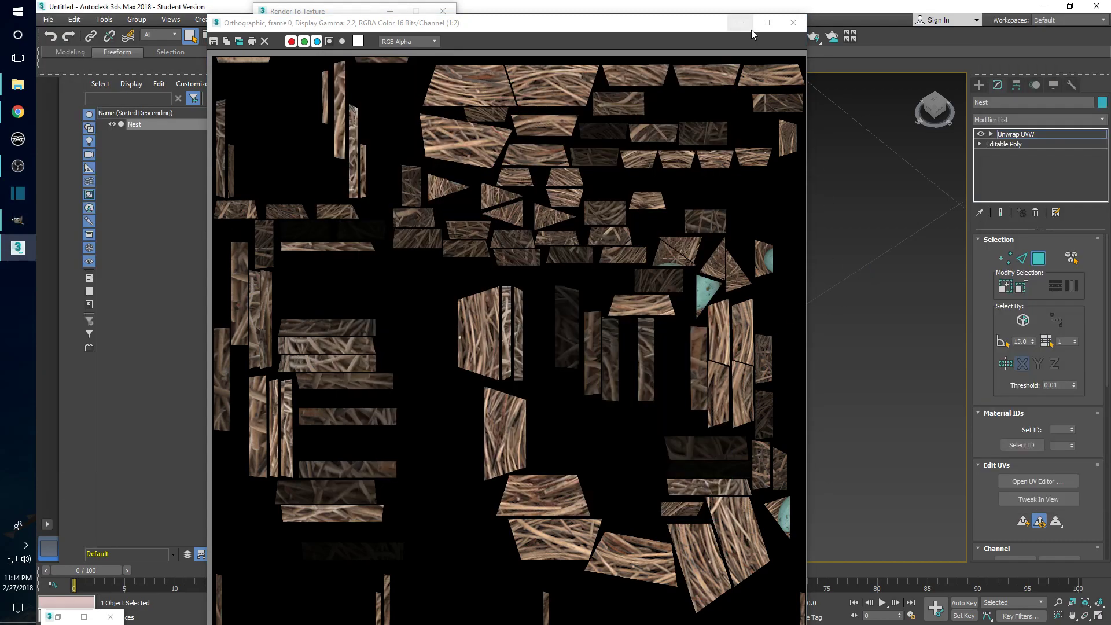
click(794, 23)
click(443, 11)
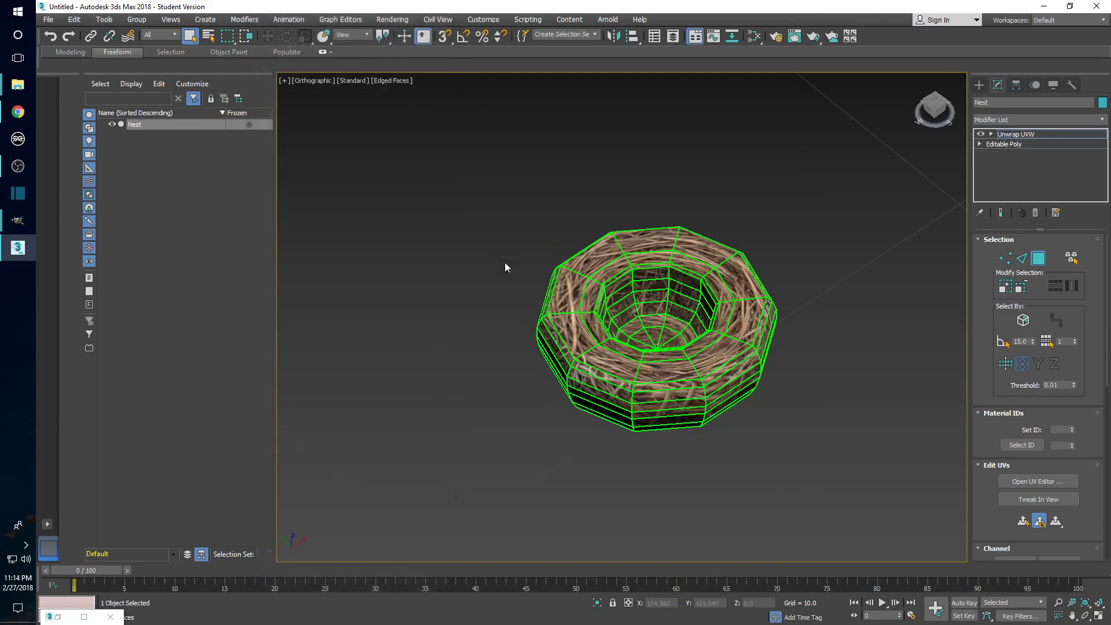
alt+middle_drag(697, 240, 708, 278)
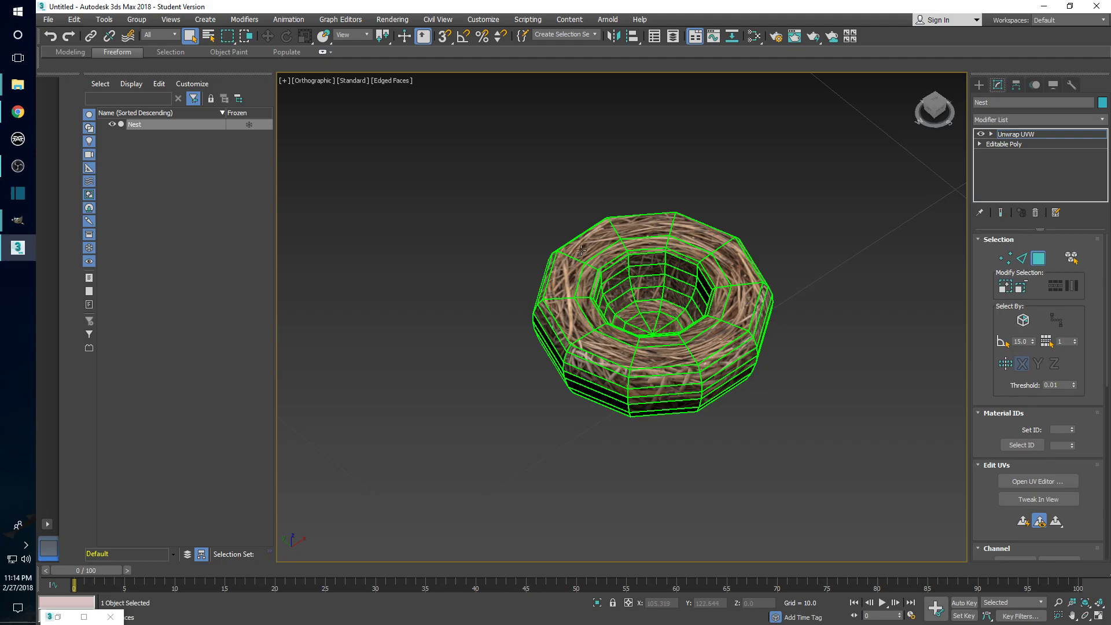
Step: Open the Slate Material Editor and add the unused 04 - Default sample material to the view below the Top material
click(757, 37)
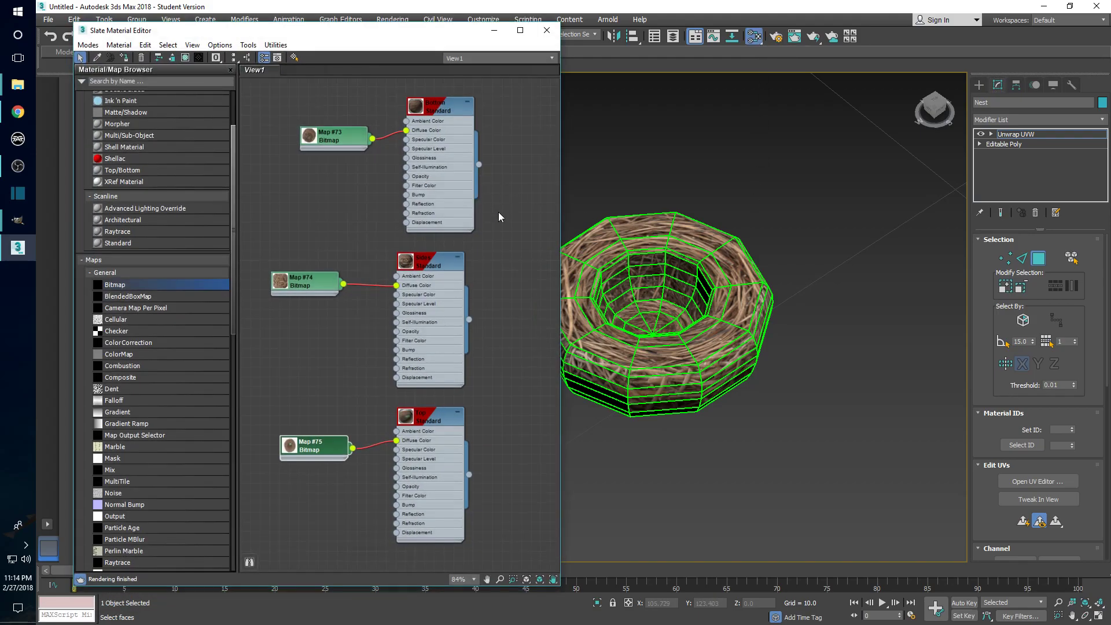
middle_drag(513, 469, 495, 396)
scroll(494, 416, down, 3)
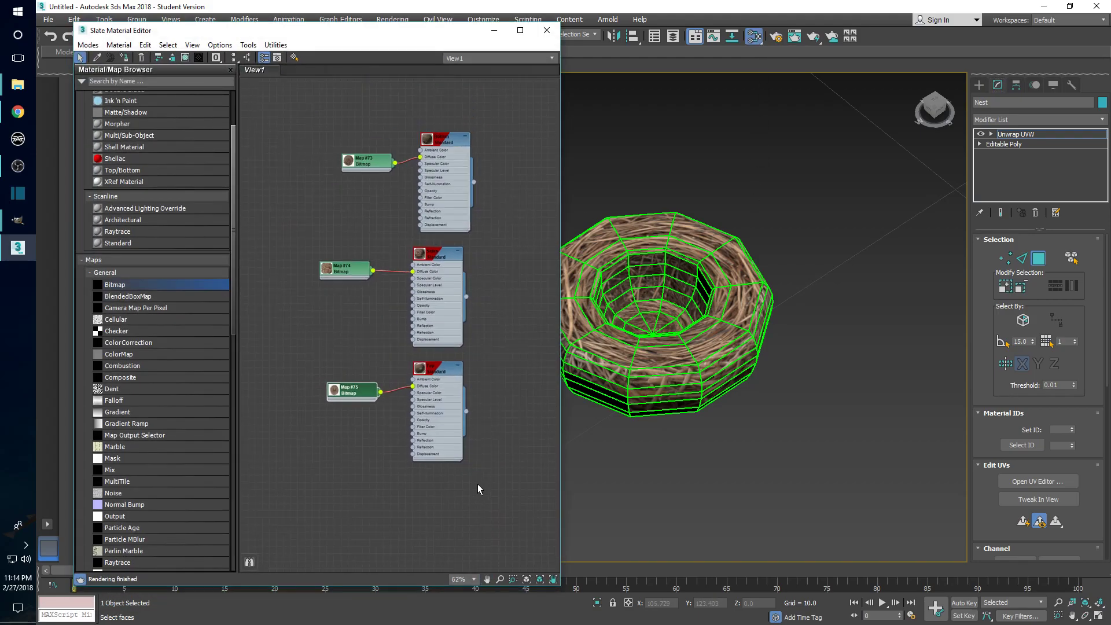
middle_drag(478, 483, 494, 405)
scroll(147, 452, down, 15)
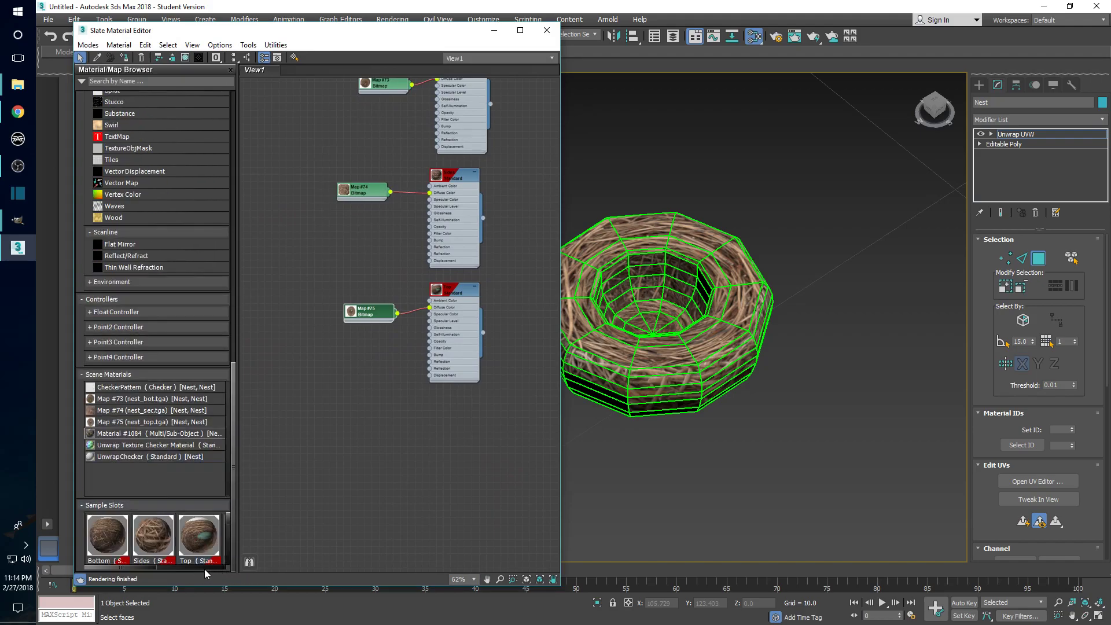
drag(154, 569, 183, 567)
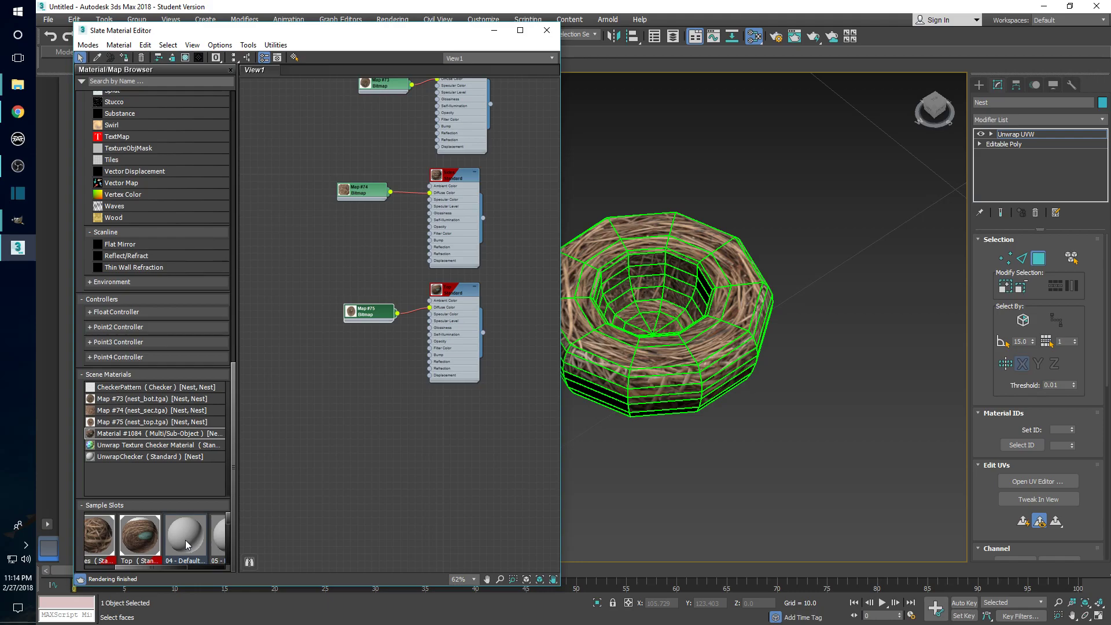
double_click(185, 539)
drag(403, 279, 456, 408)
scroll(456, 409, up, 2)
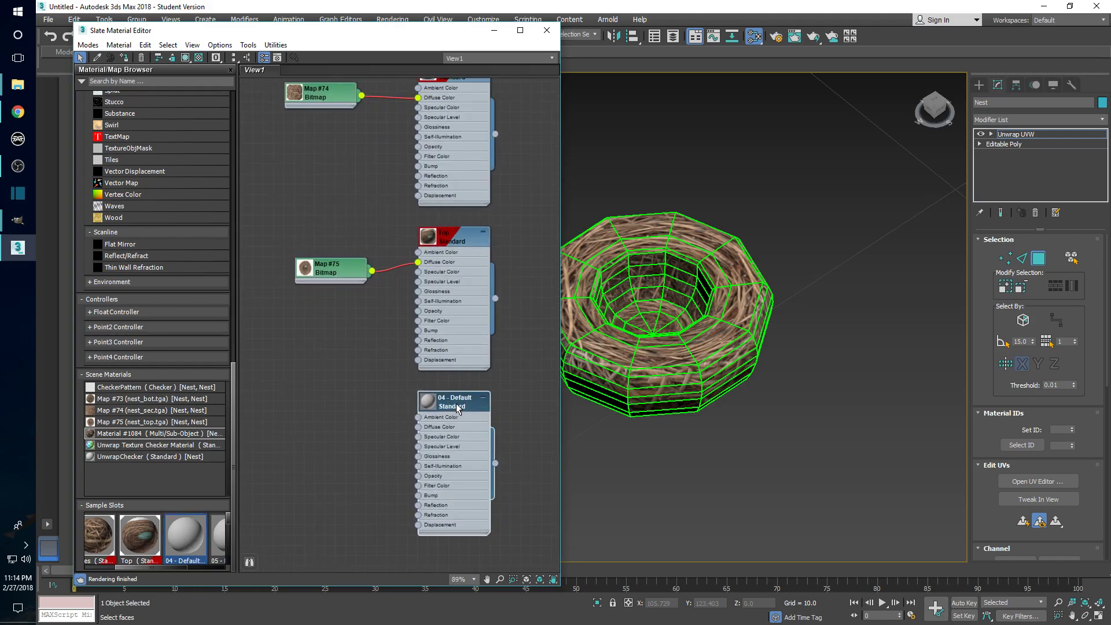
Step: Rename the 04 - Default material as All In One
double_click(456, 397)
click(410, 84)
key(BackSpace)
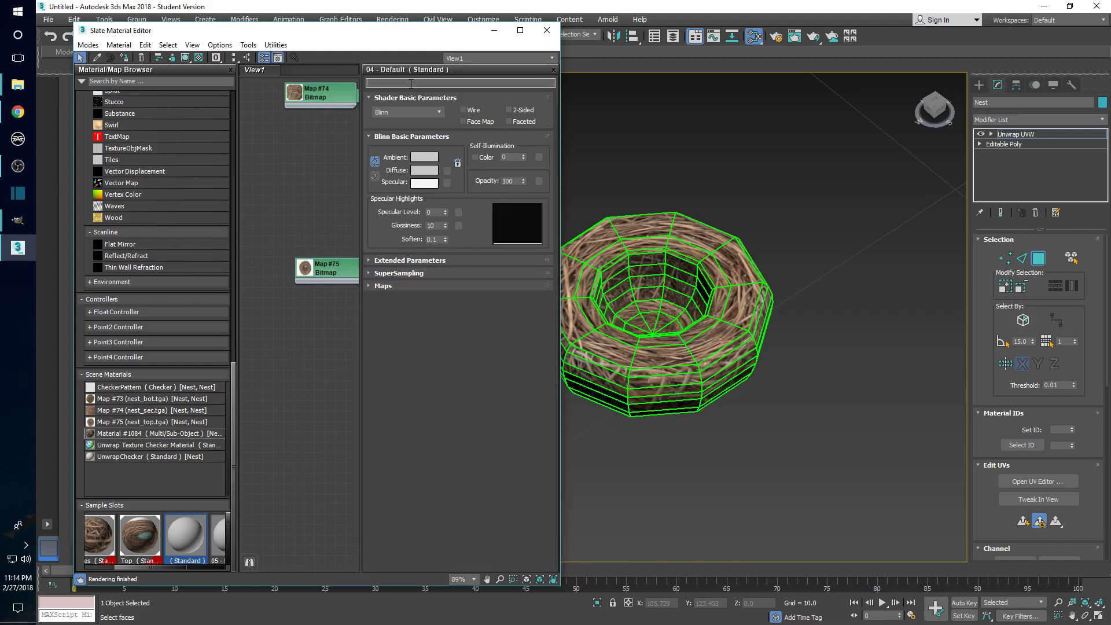
text(All In One)
click(553, 71)
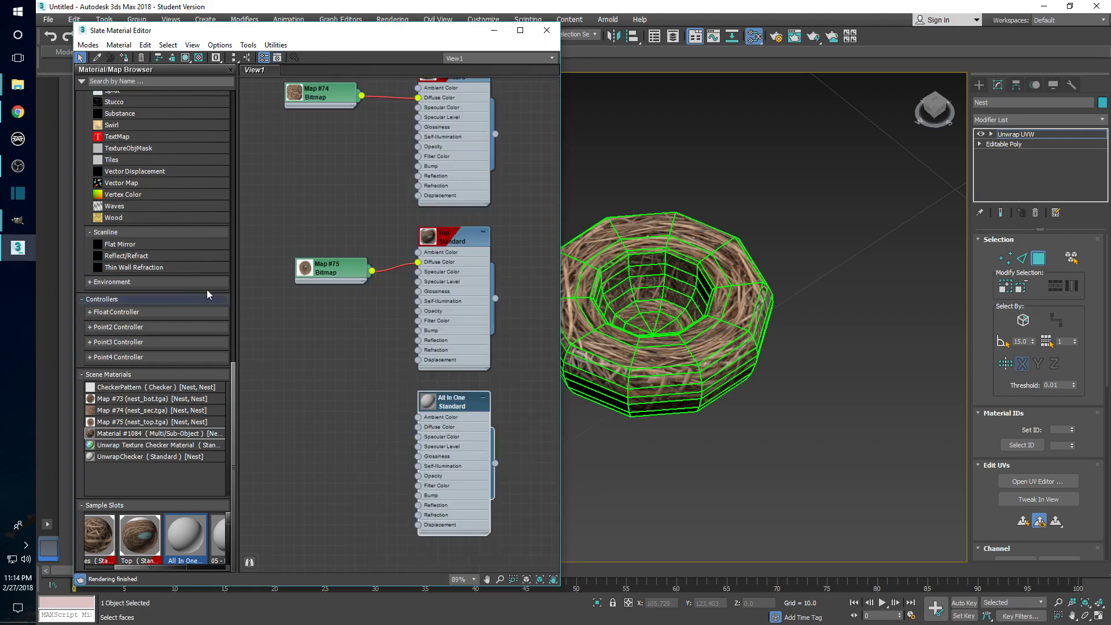
Step: Add a Bitmap map that loads NestDiffuseMap.tga and connect it to the All In One material's Diffuse Color
scroll(150, 347, up, 15)
drag(132, 367, 390, 402)
click(145, 124)
click(547, 249)
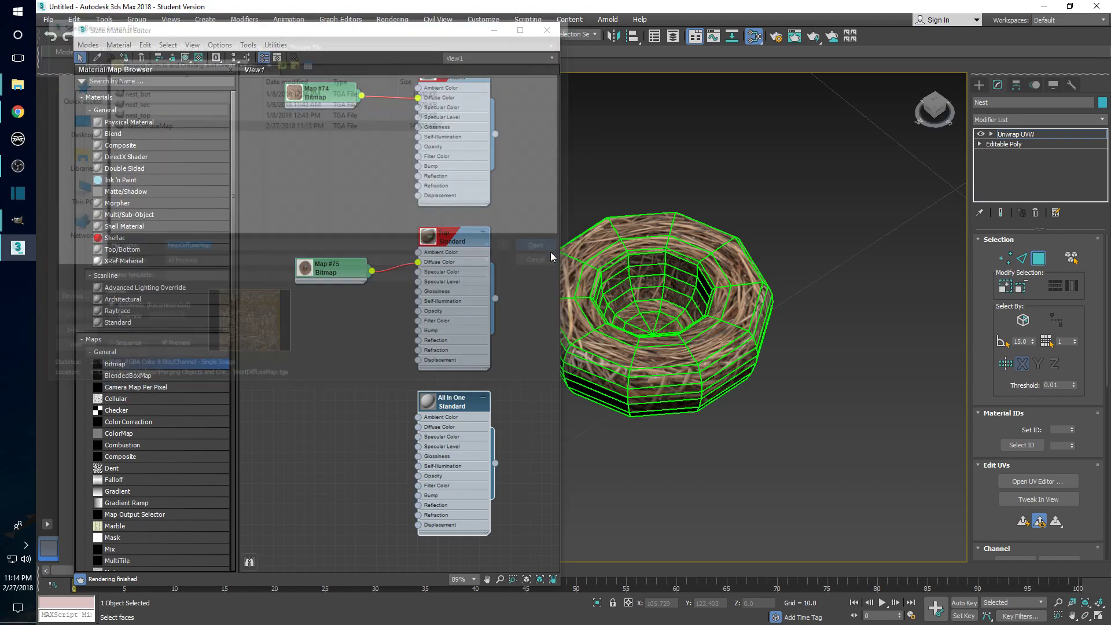
drag(410, 330, 419, 427)
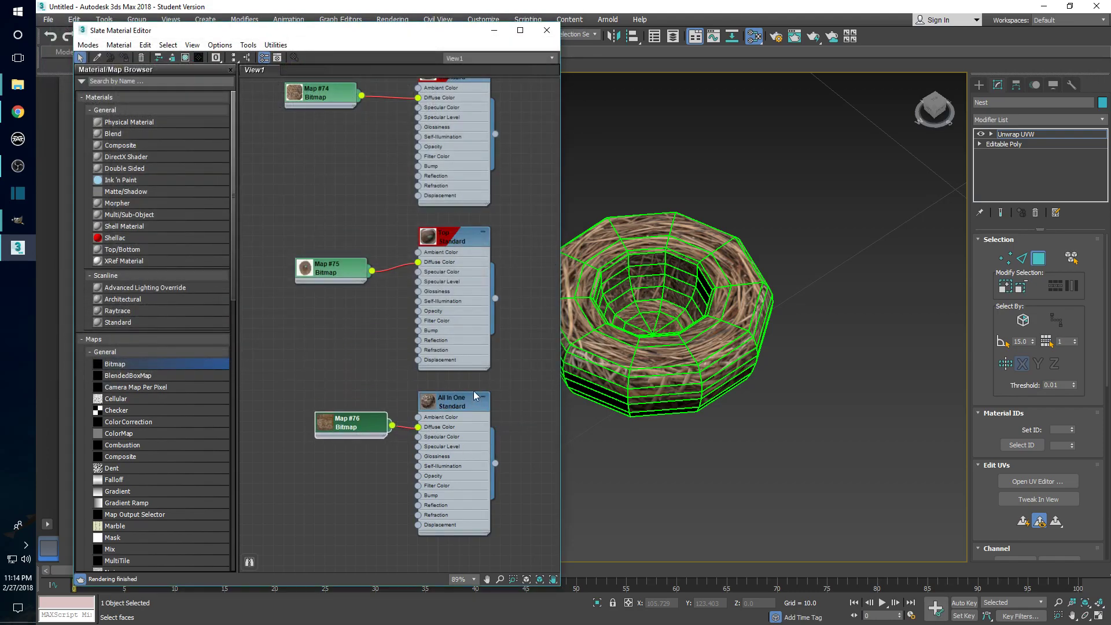
Step: Set the nest's Unwrap UVW map channel to 1, moving the existing UVs from the current channel to it
scroll(816, 406, down, 3)
scroll(653, 410, up, 2)
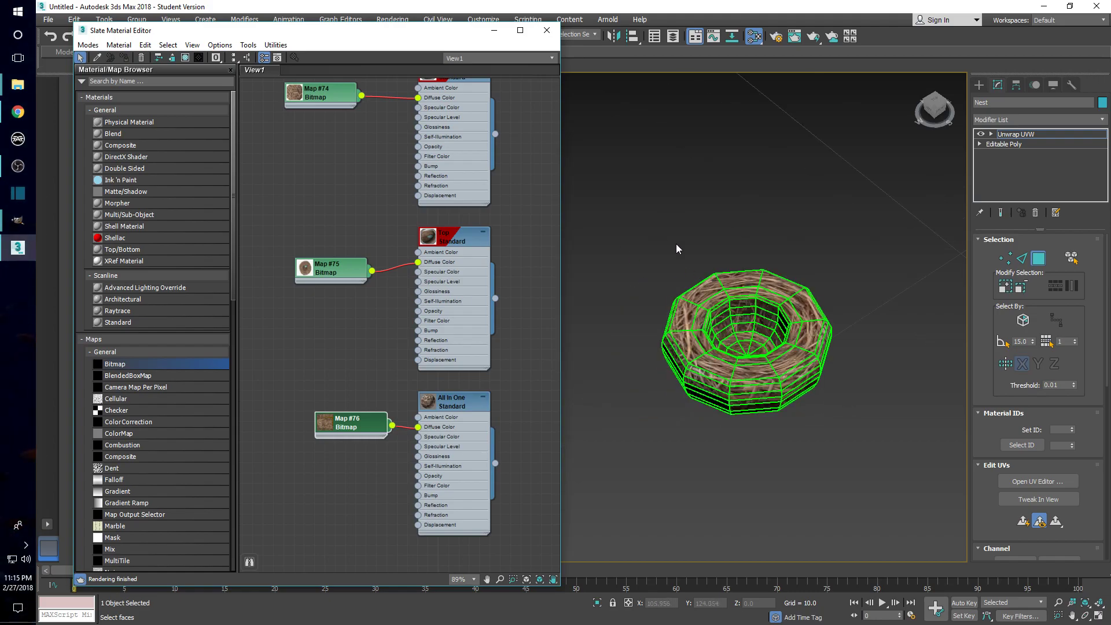
click(1018, 135)
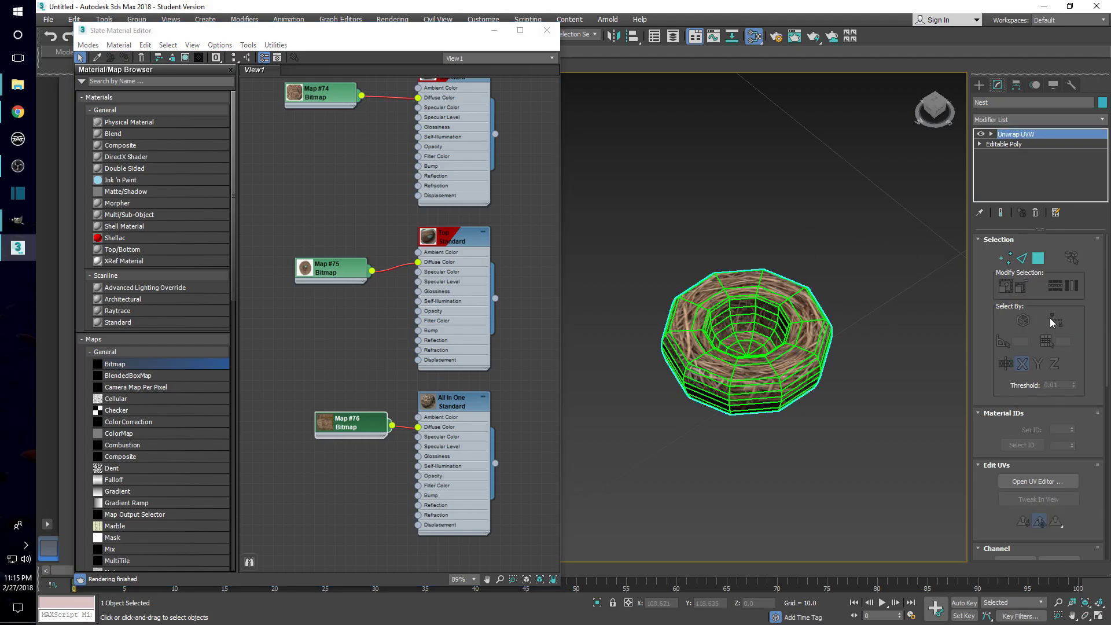
scroll(1018, 270, down, 8)
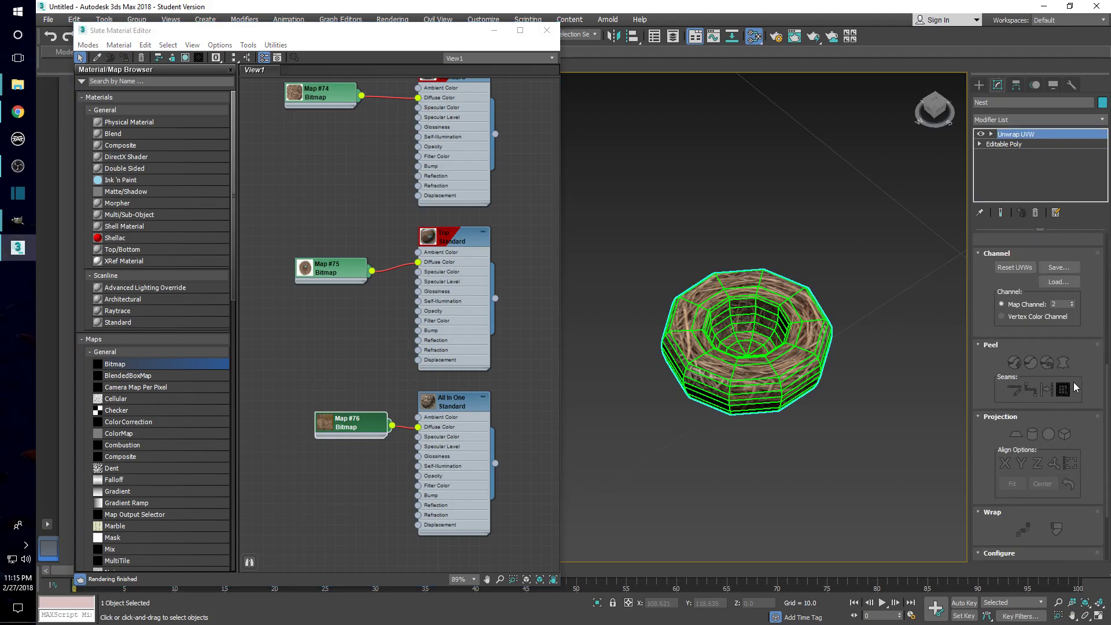
scroll(1067, 370, up, 6)
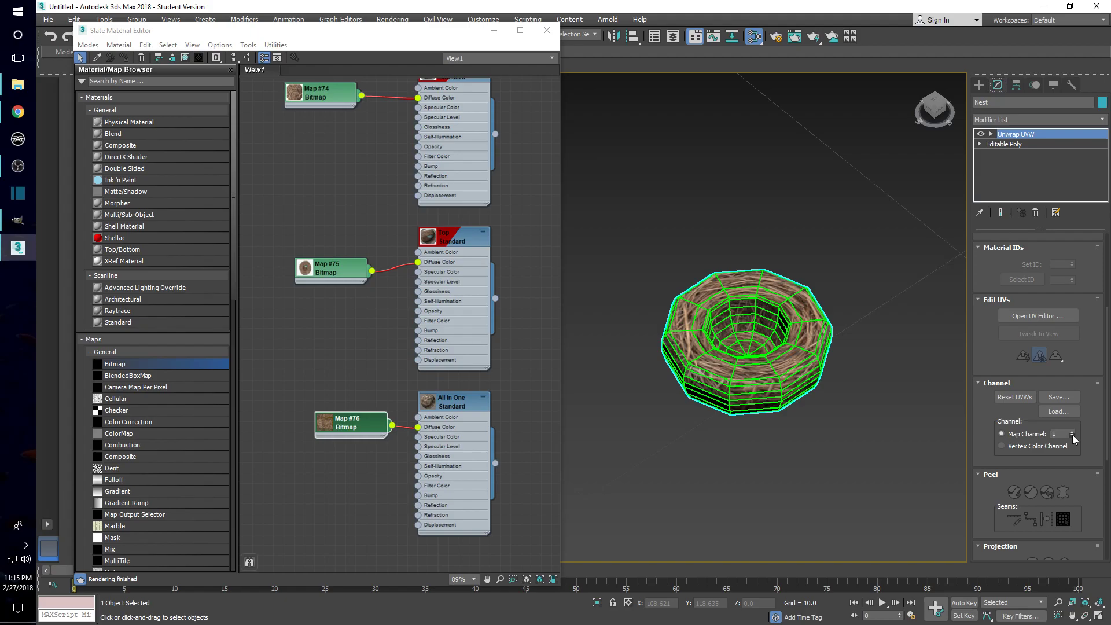
click(1072, 436)
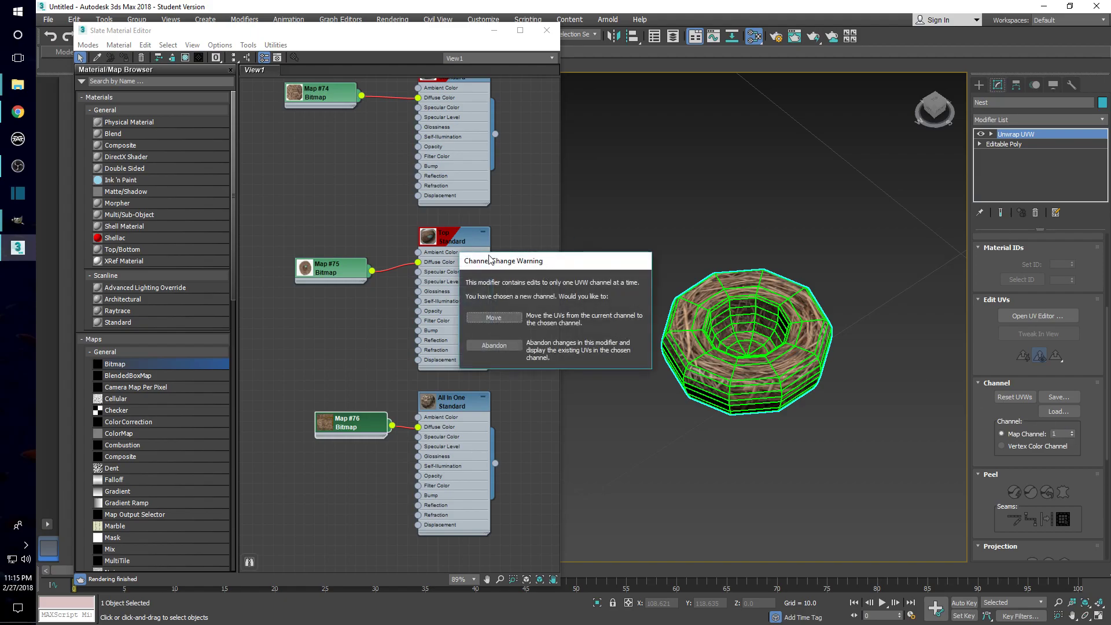
click(500, 323)
scroll(781, 345, up, 4)
scroll(761, 356, down, 4)
middle_drag(734, 364, 747, 376)
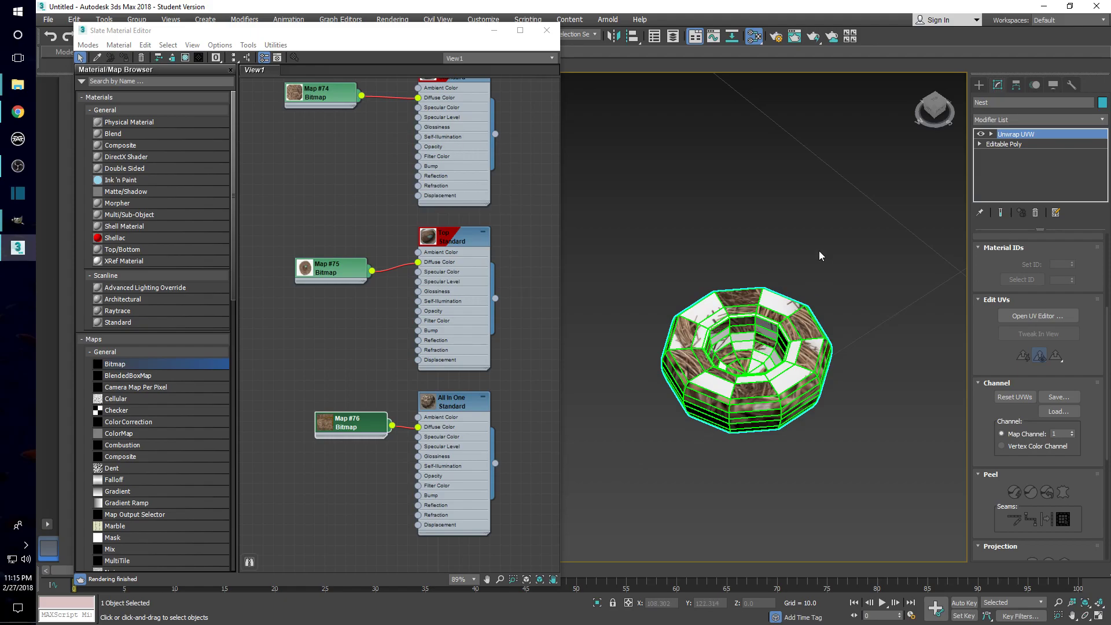
Step: Assign the All In One material to the nest and deselect the object
drag(625, 243, 868, 437)
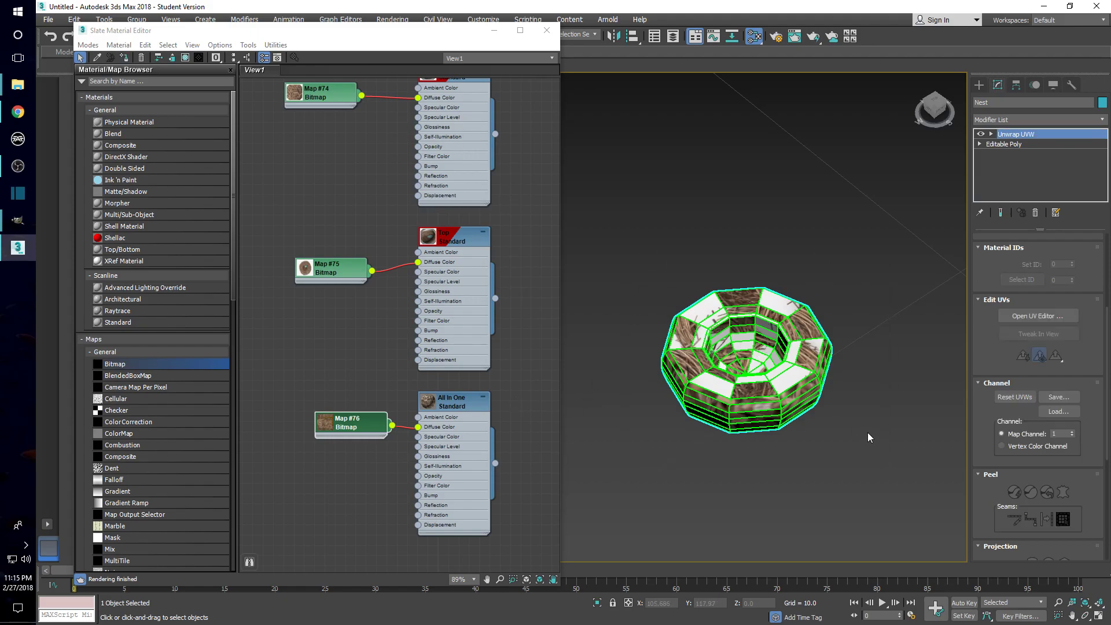
right_click(449, 408)
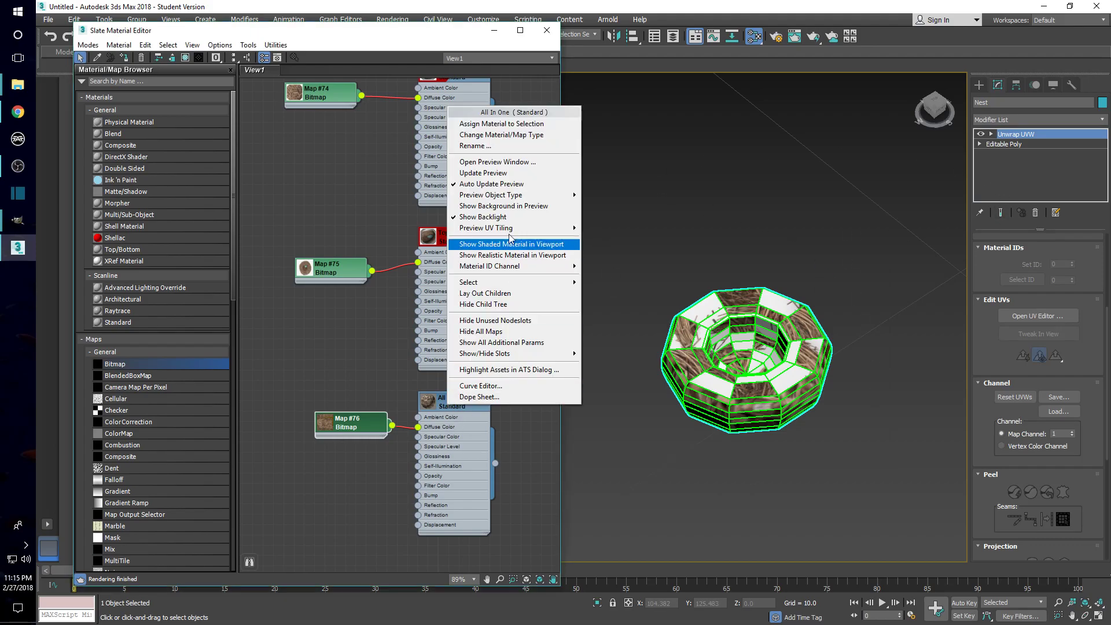
click(540, 129)
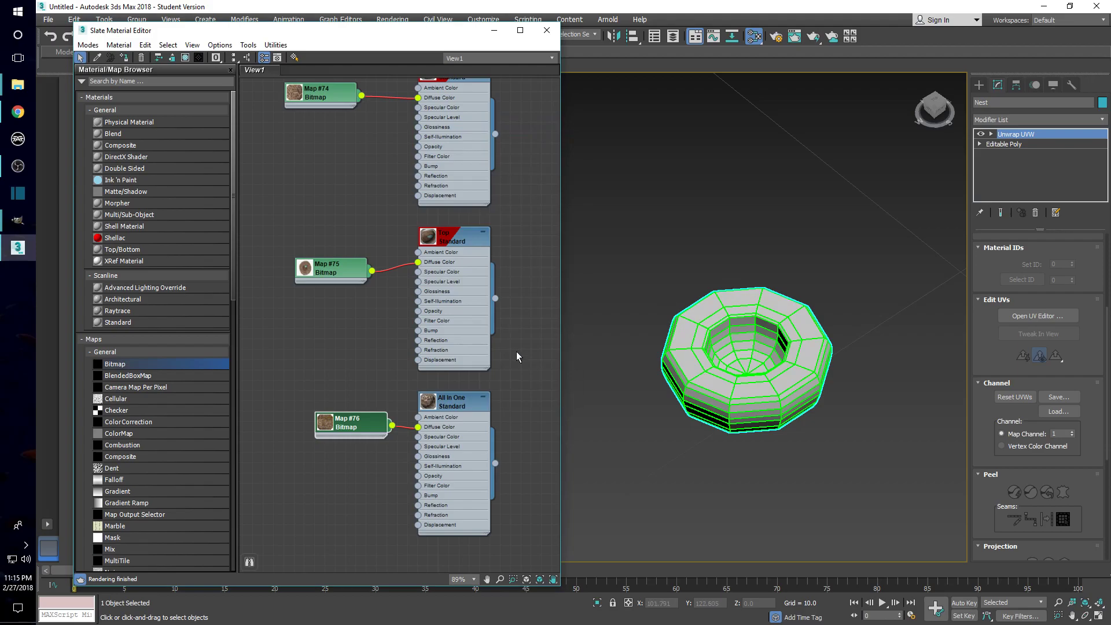
click(670, 277)
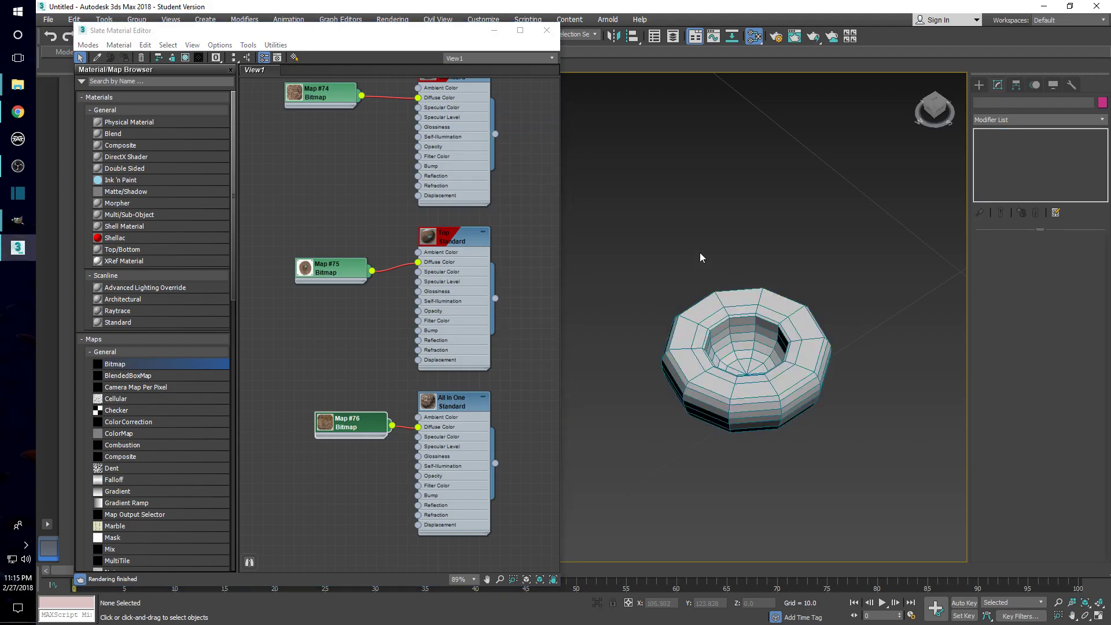
Step: Minimize the material editor, display shaded materials with maps in the viewport and inspect the textured nest up close
middle_drag(704, 260, 731, 273)
scroll(730, 277, down, 2)
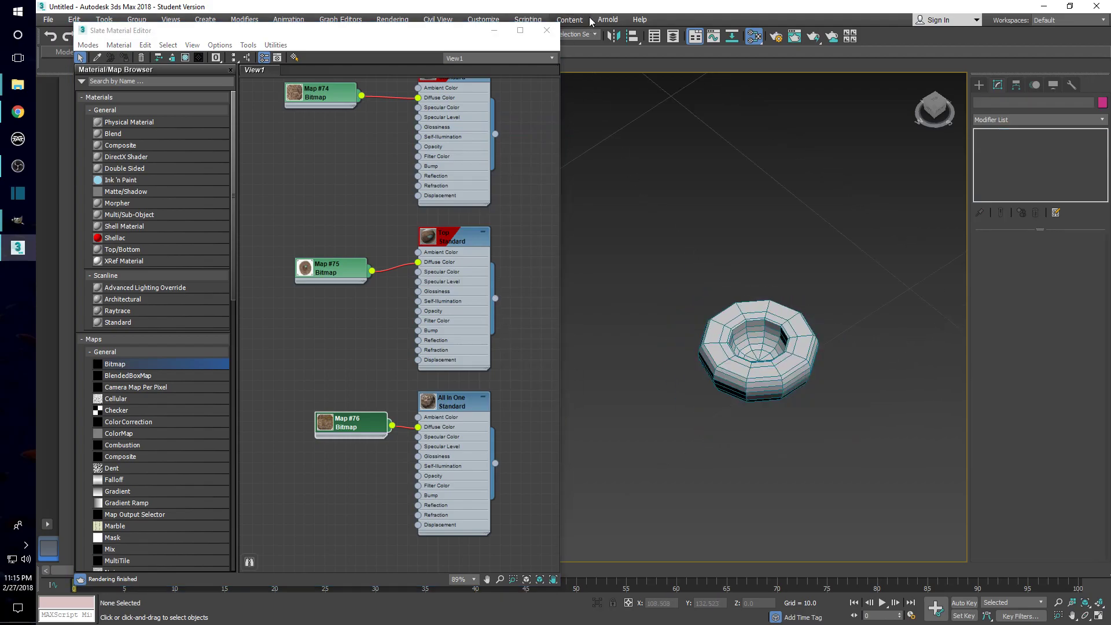
click(493, 33)
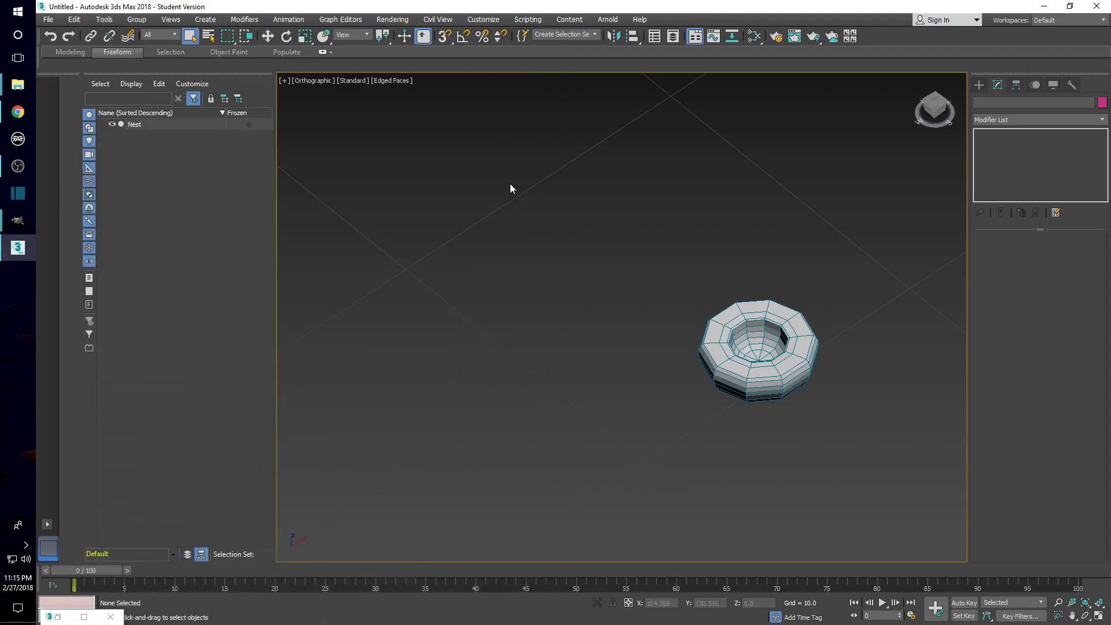
click(353, 81)
mouse_move(405, 160)
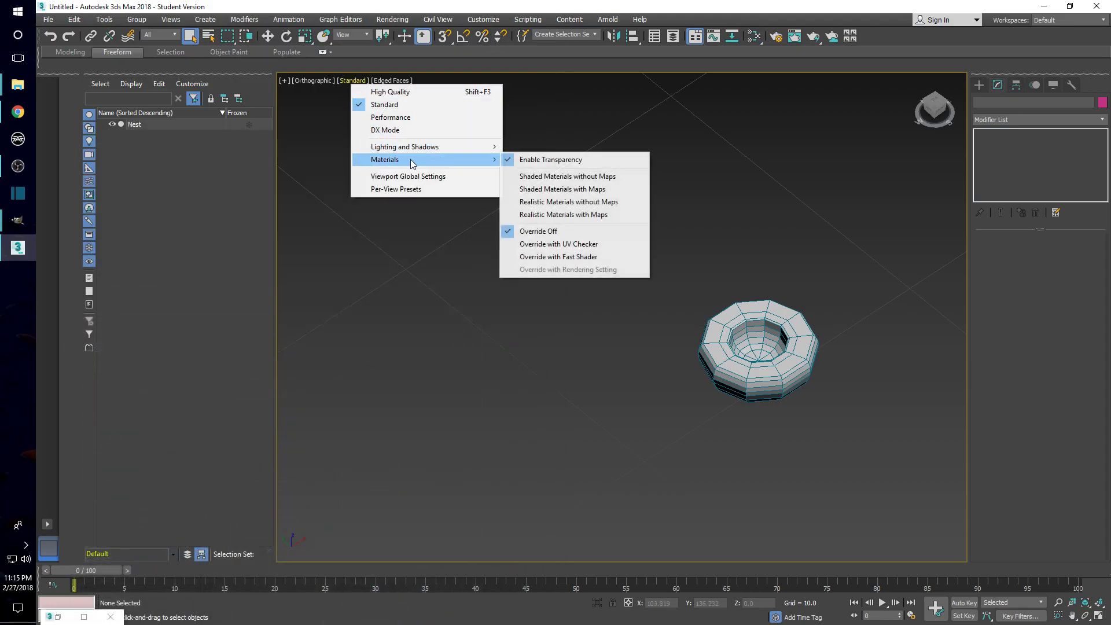
click(595, 189)
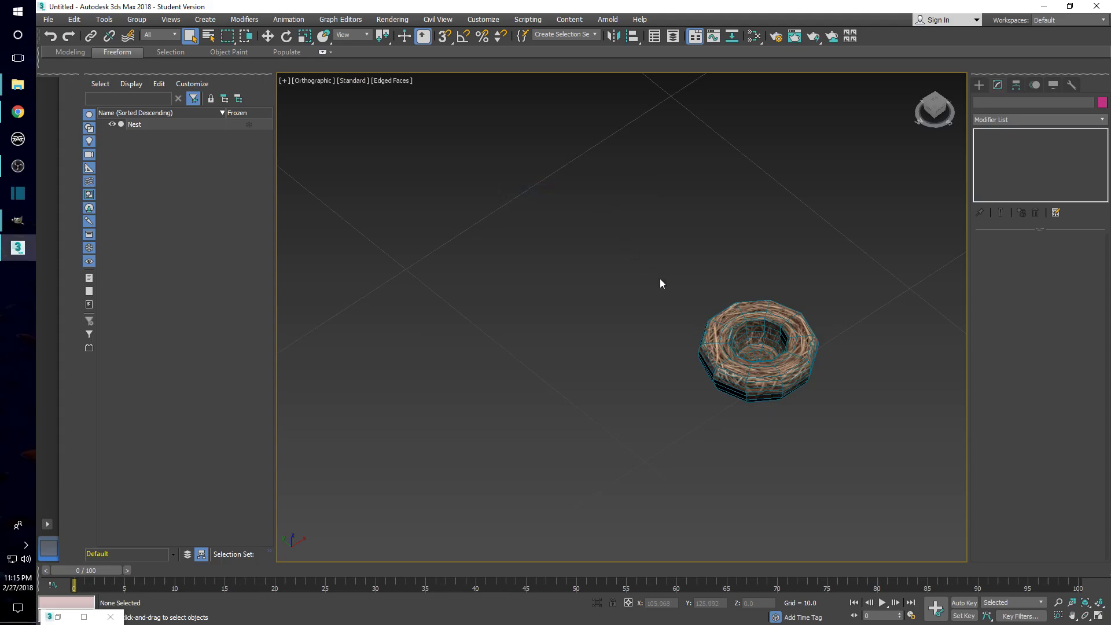
scroll(777, 325, up, 5)
alt+middle_drag(776, 325, 727, 313)
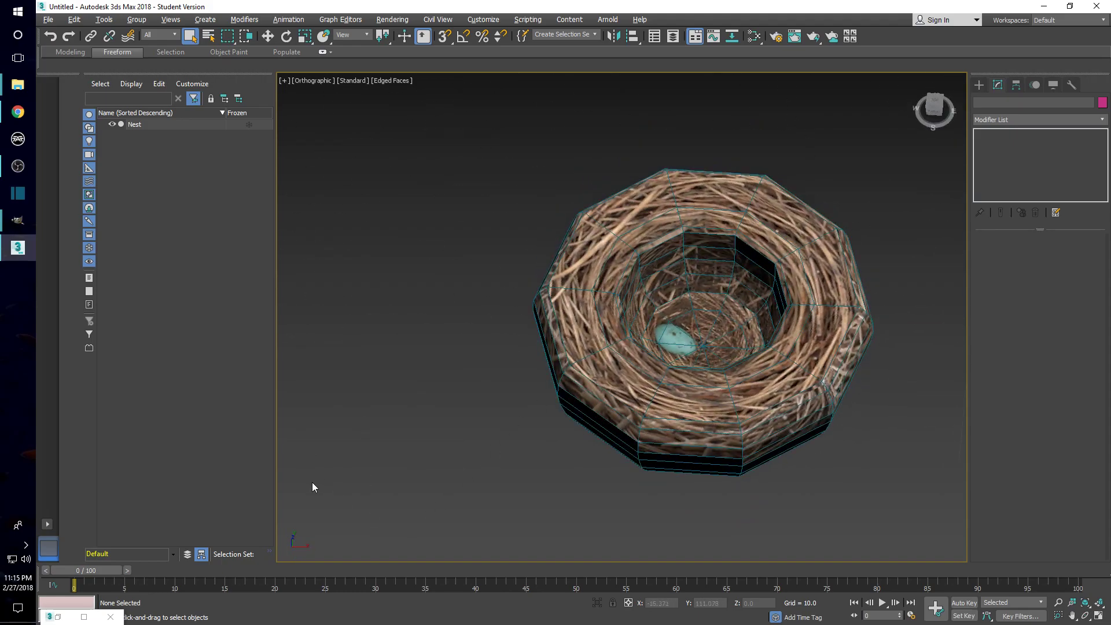
Step: Restore the material editor and delete the Bottom, Sides and Top materials with their bitmaps from the view, keeping All In One
click(58, 617)
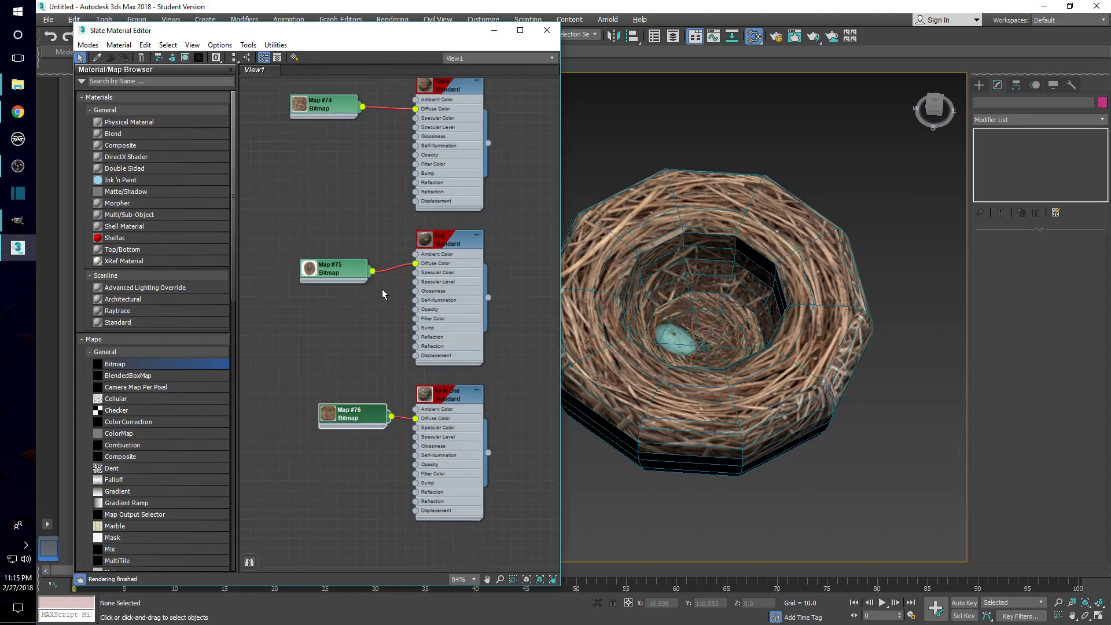
drag(316, 156, 463, 407)
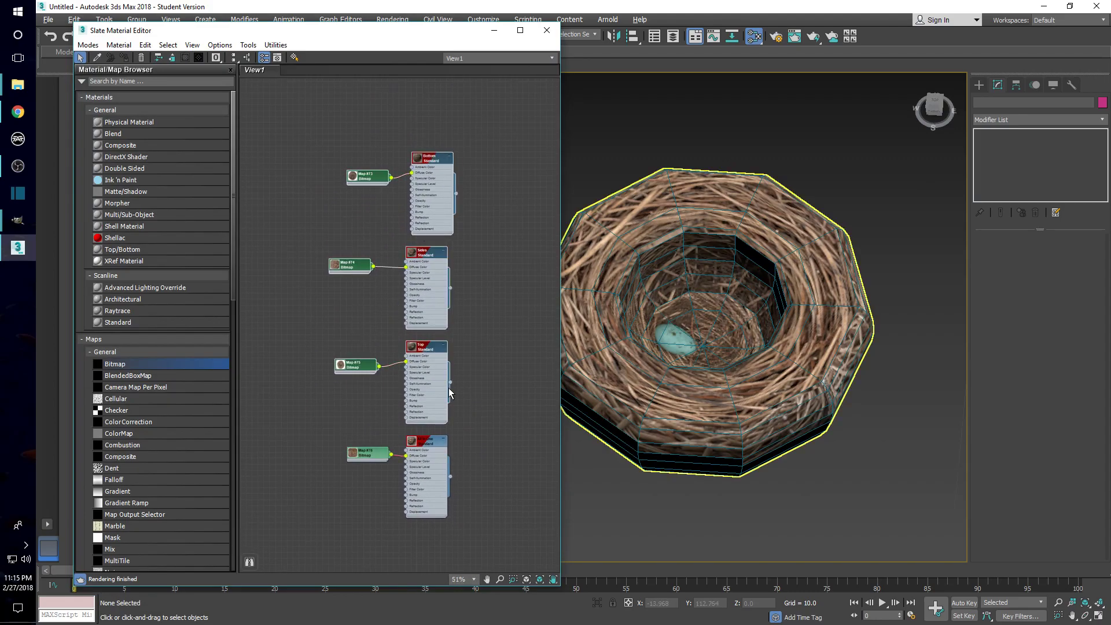
key(Delete)
scroll(385, 466, up, 8)
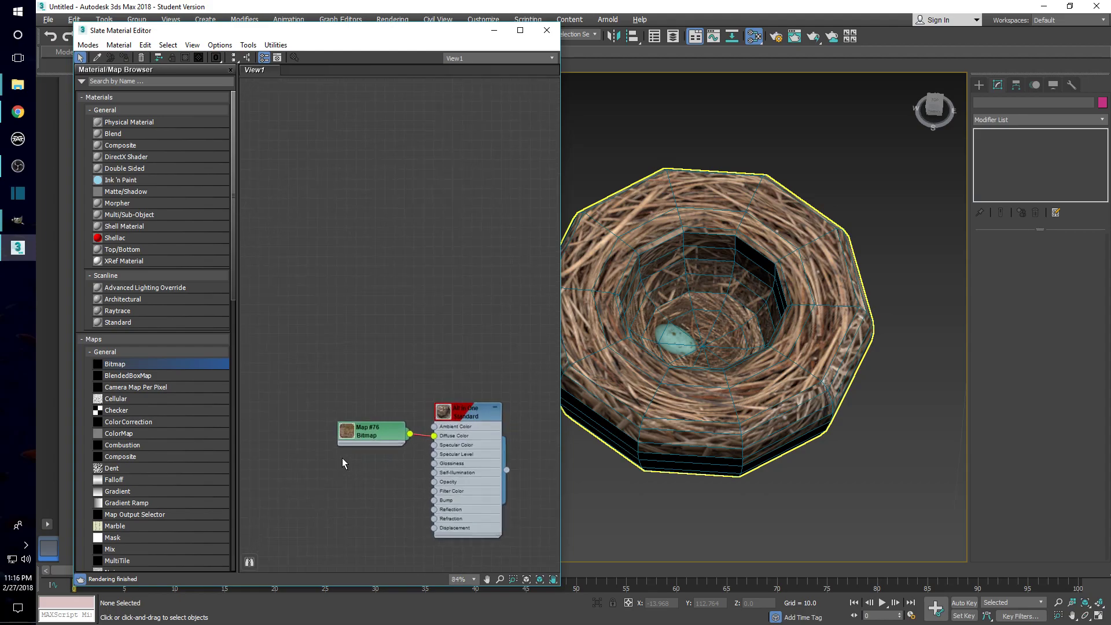
middle_drag(495, 492, 466, 420)
click(720, 514)
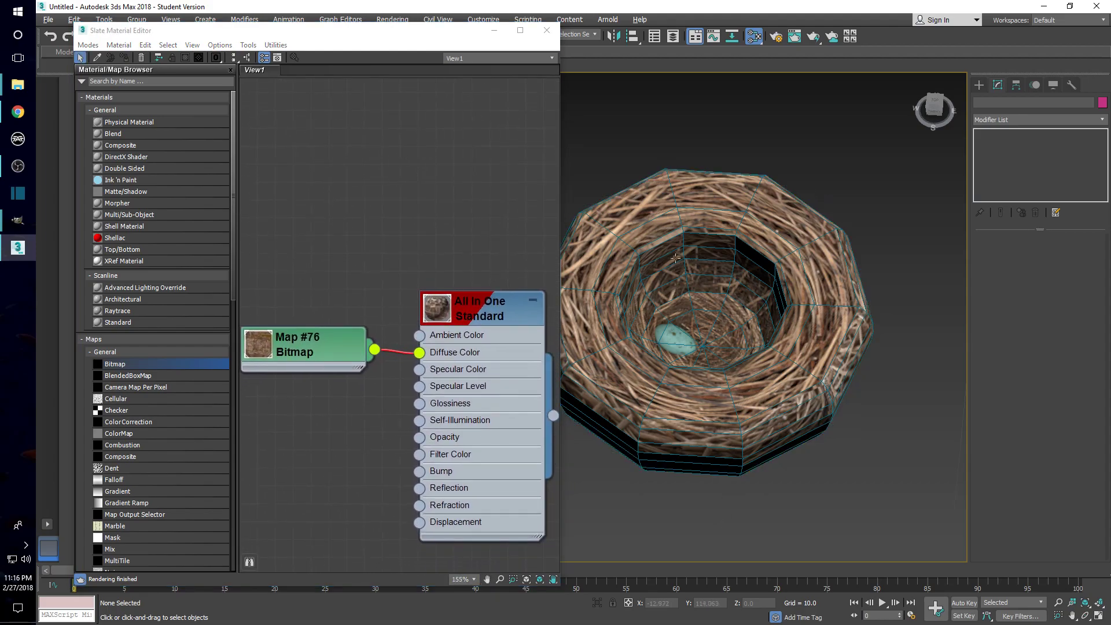